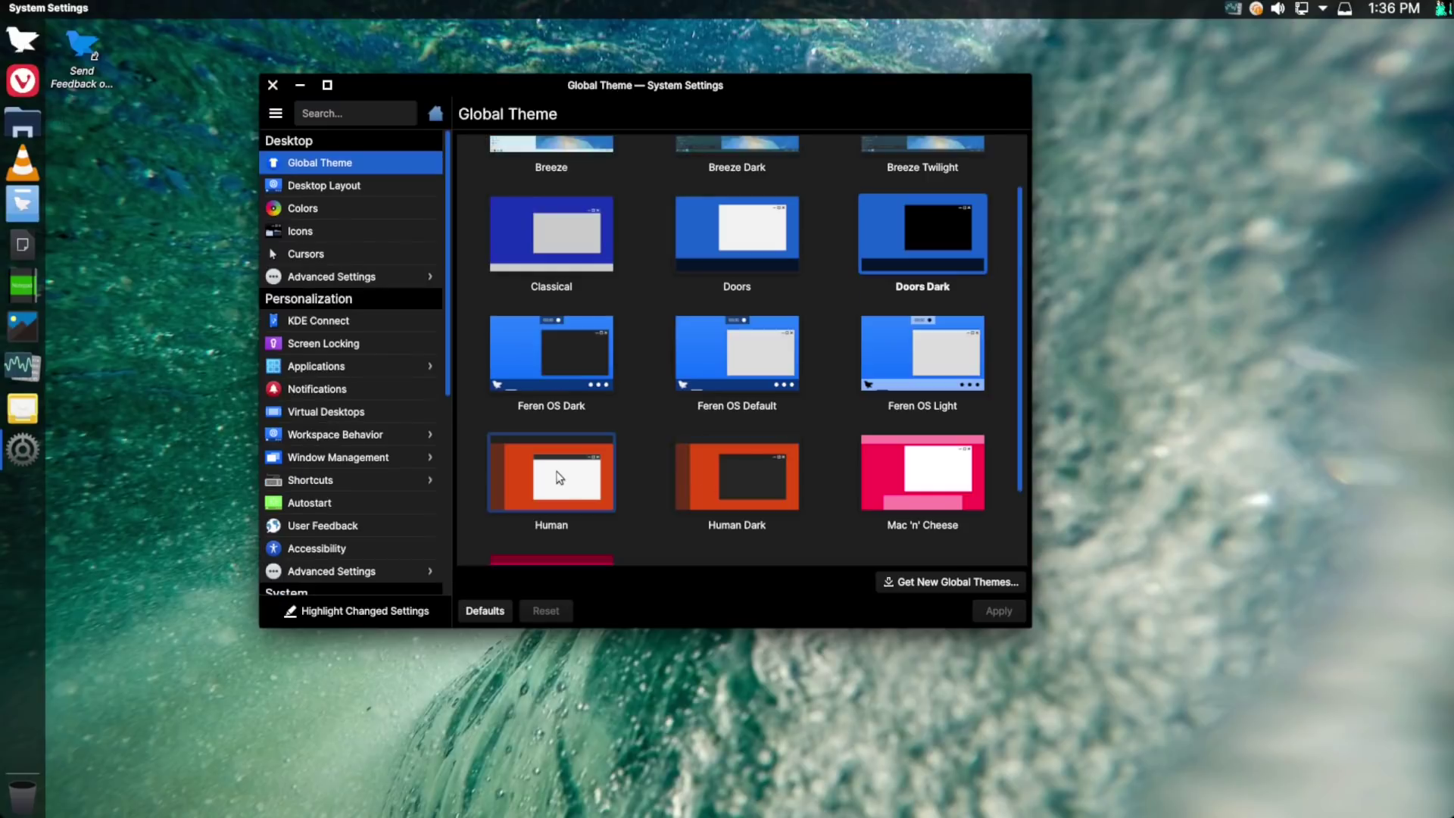
# Step: Apply the Human global theme, then bring up the taskbar's applications launcher
pyautogui.click(552, 475)
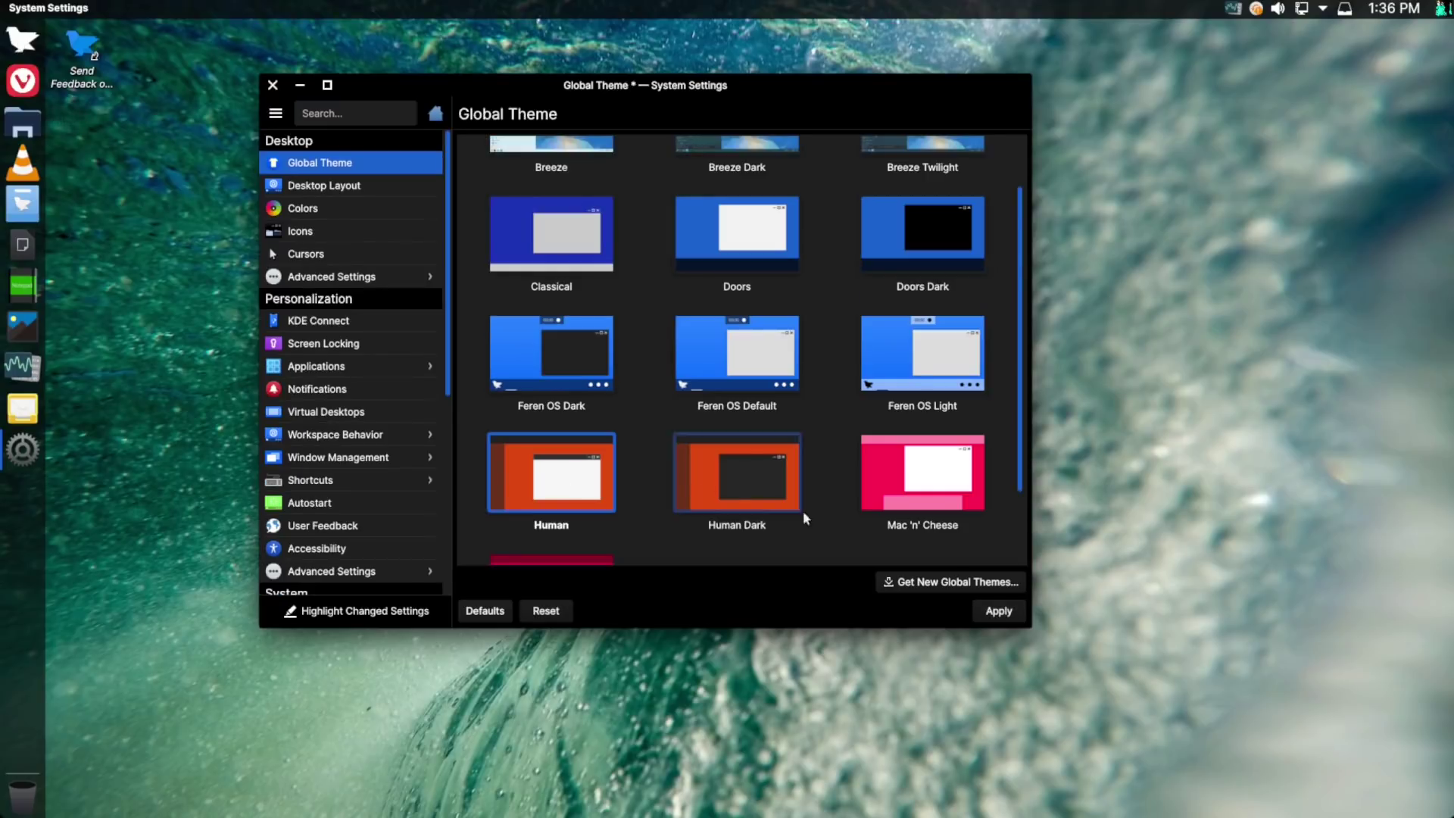
pyautogui.click(1000, 611)
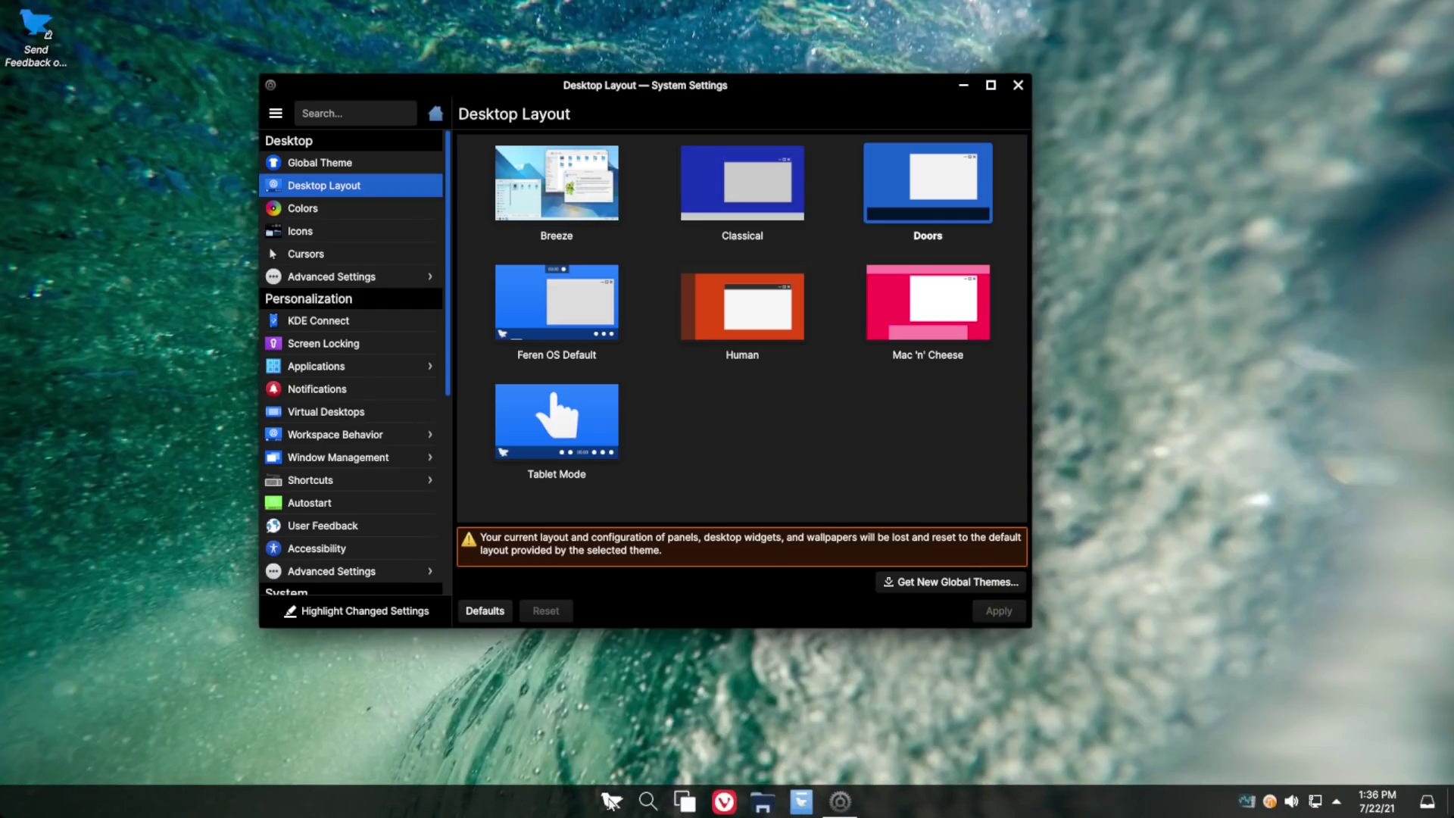
pyautogui.click(610, 801)
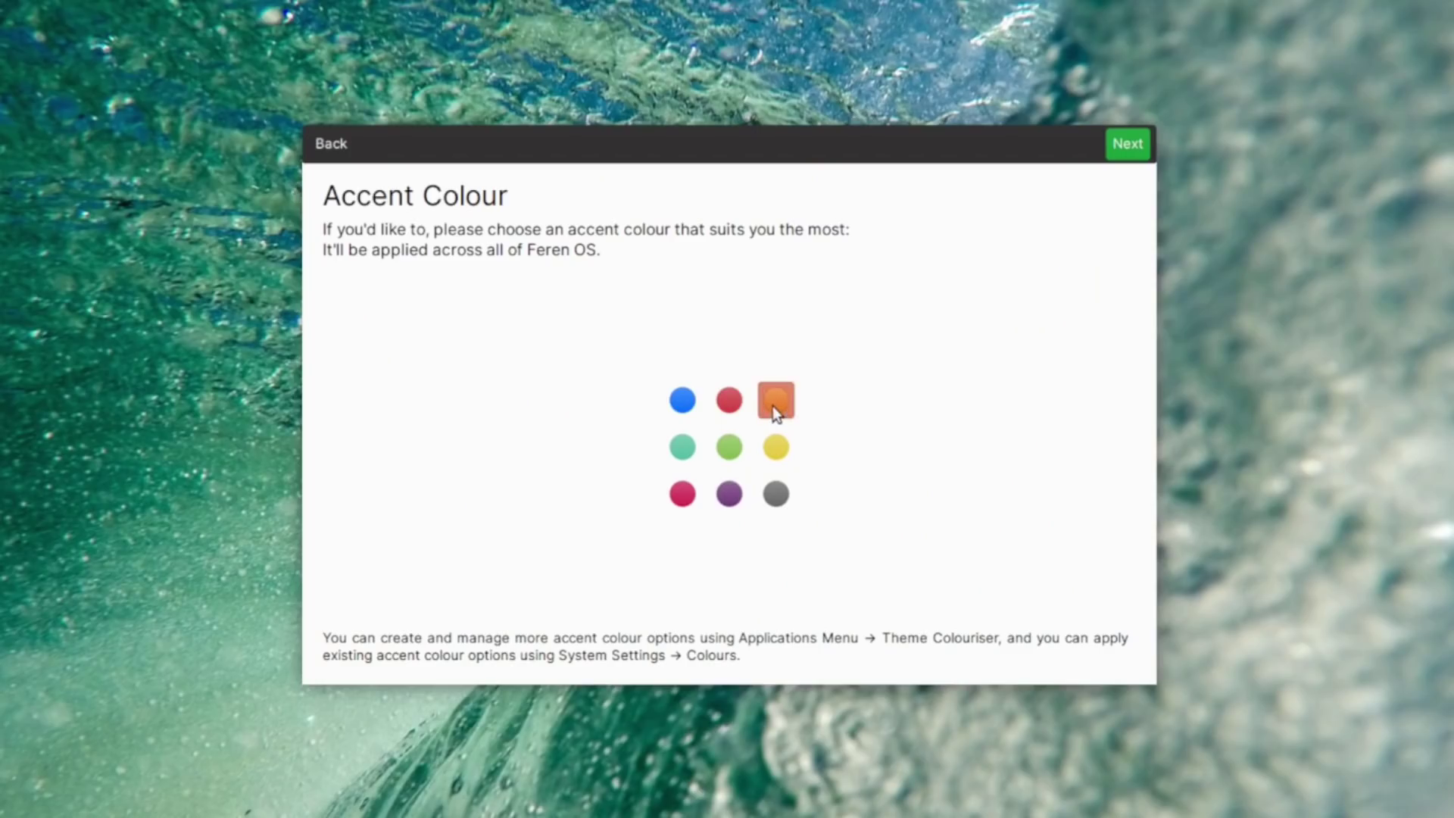
# Step: Try the orange and yellow accent colours, finishing on grey
pyautogui.click(773, 406)
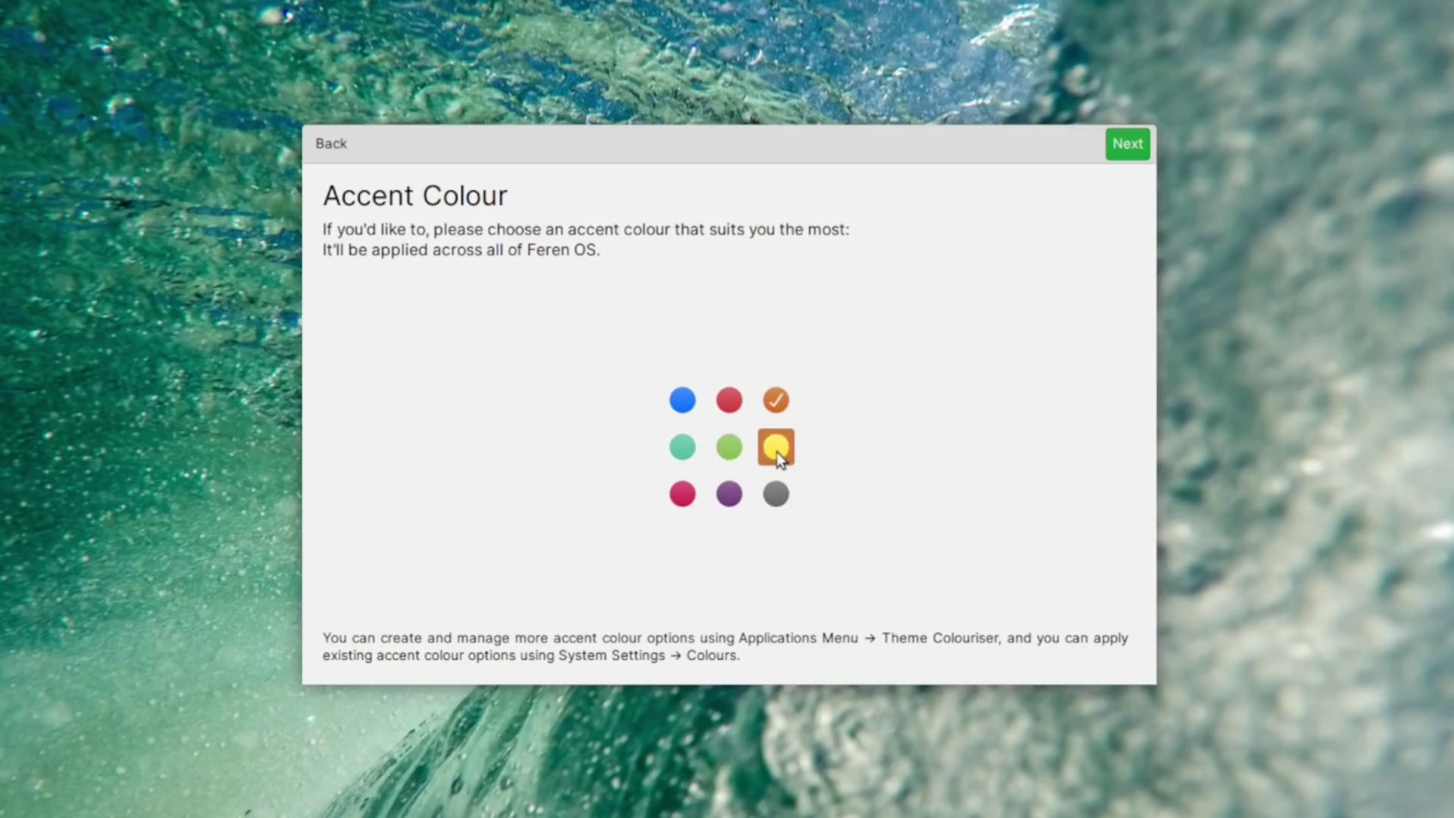
pyautogui.click(777, 453)
pyautogui.click(776, 496)
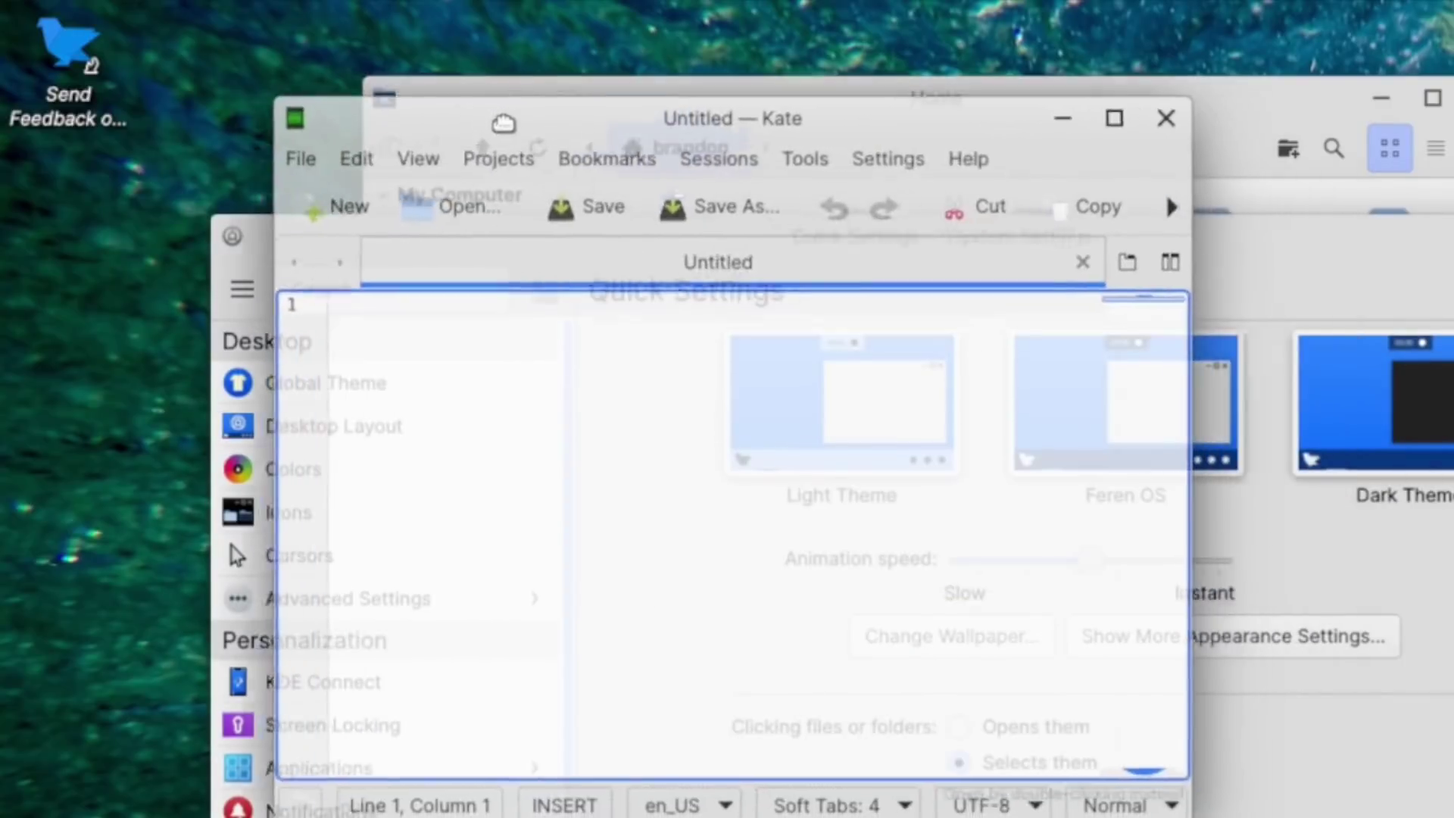
# Step: Move the Kate editor window slightly lower on screen
pyautogui.moveTo(503, 124); pyautogui.dragTo(513, 178)
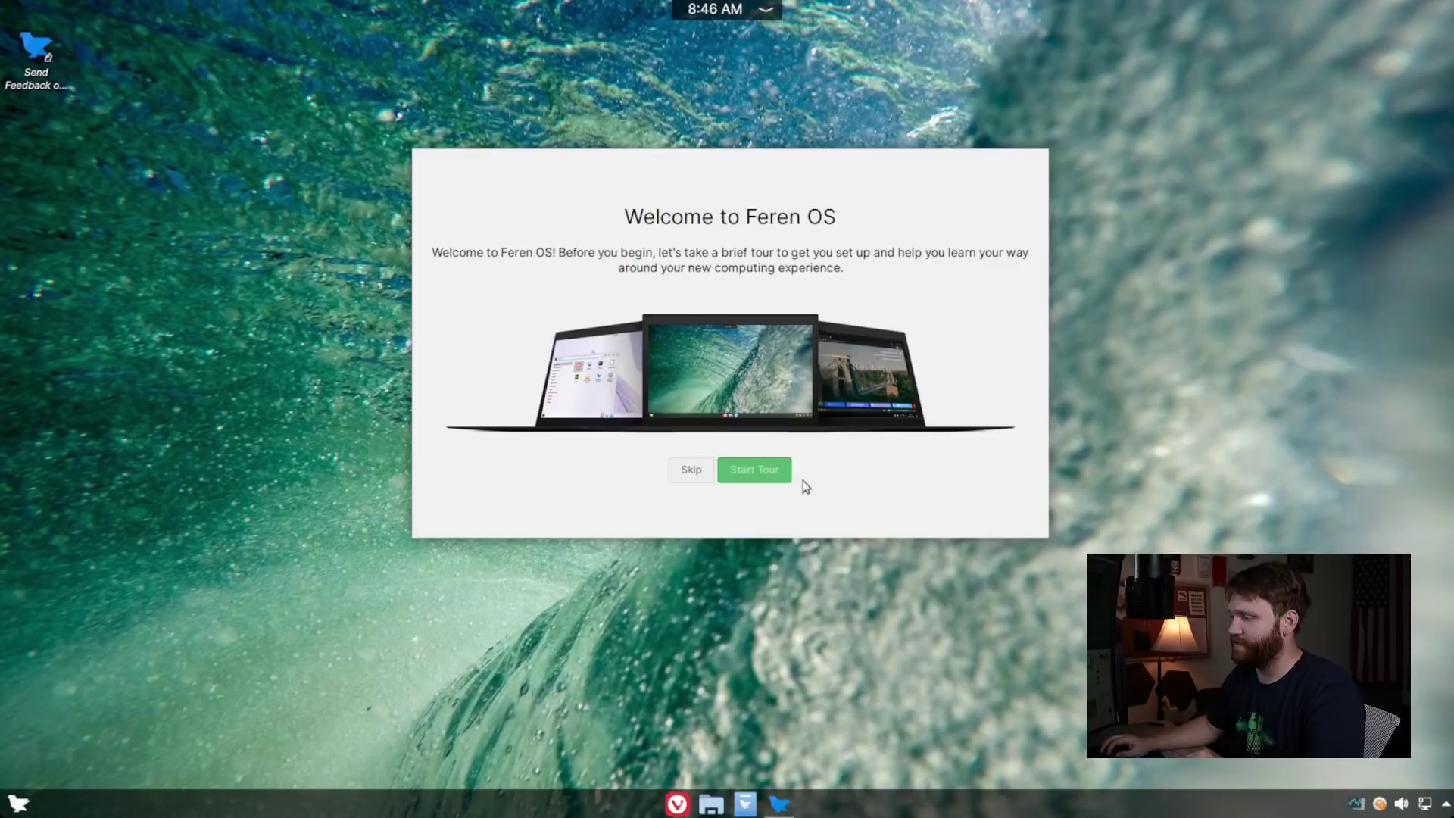
# Step: Start the welcome tour and skip the virtual machine notice and backup restore pages
pyautogui.click(750, 470)
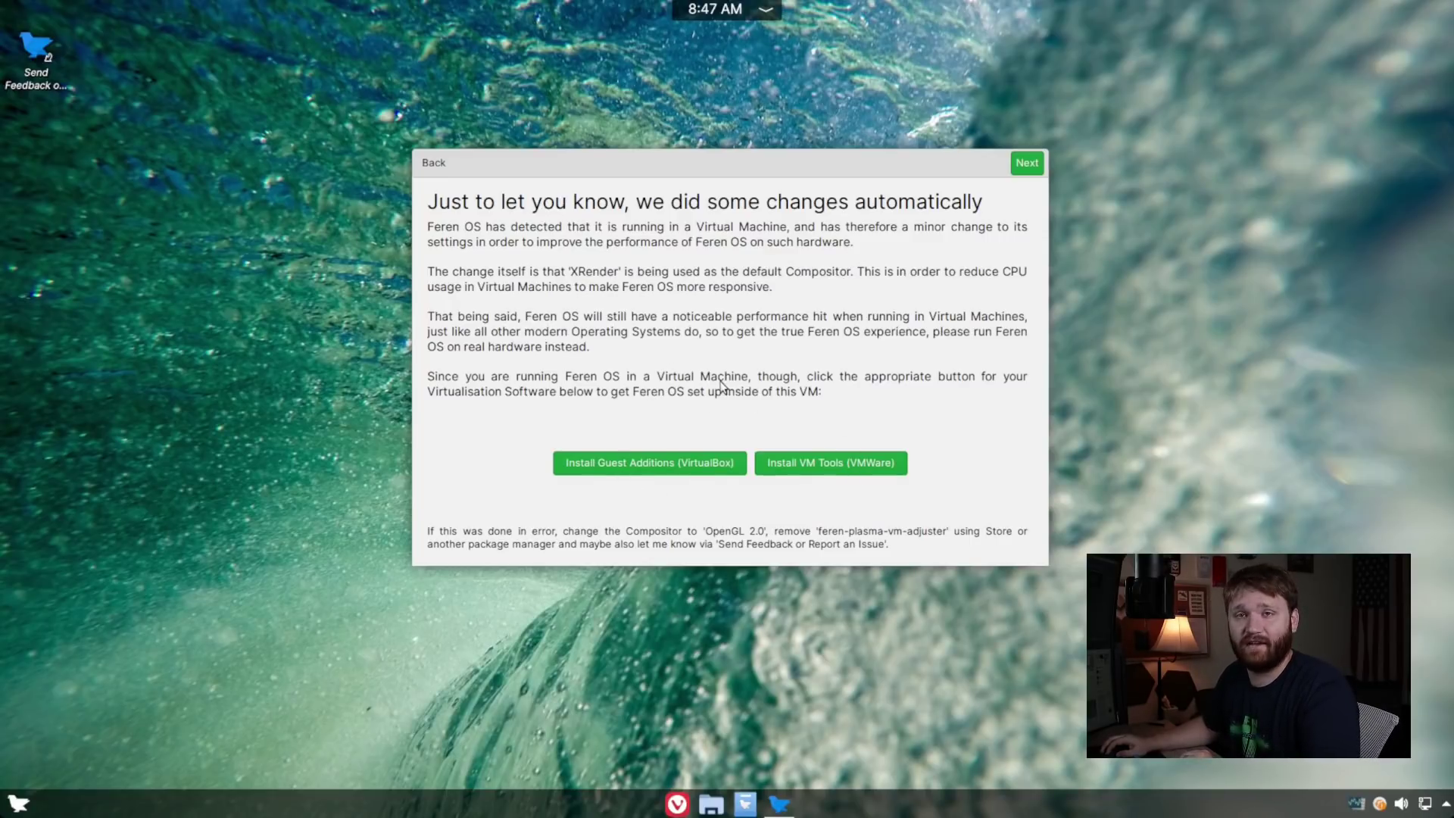
pyautogui.click(1029, 165)
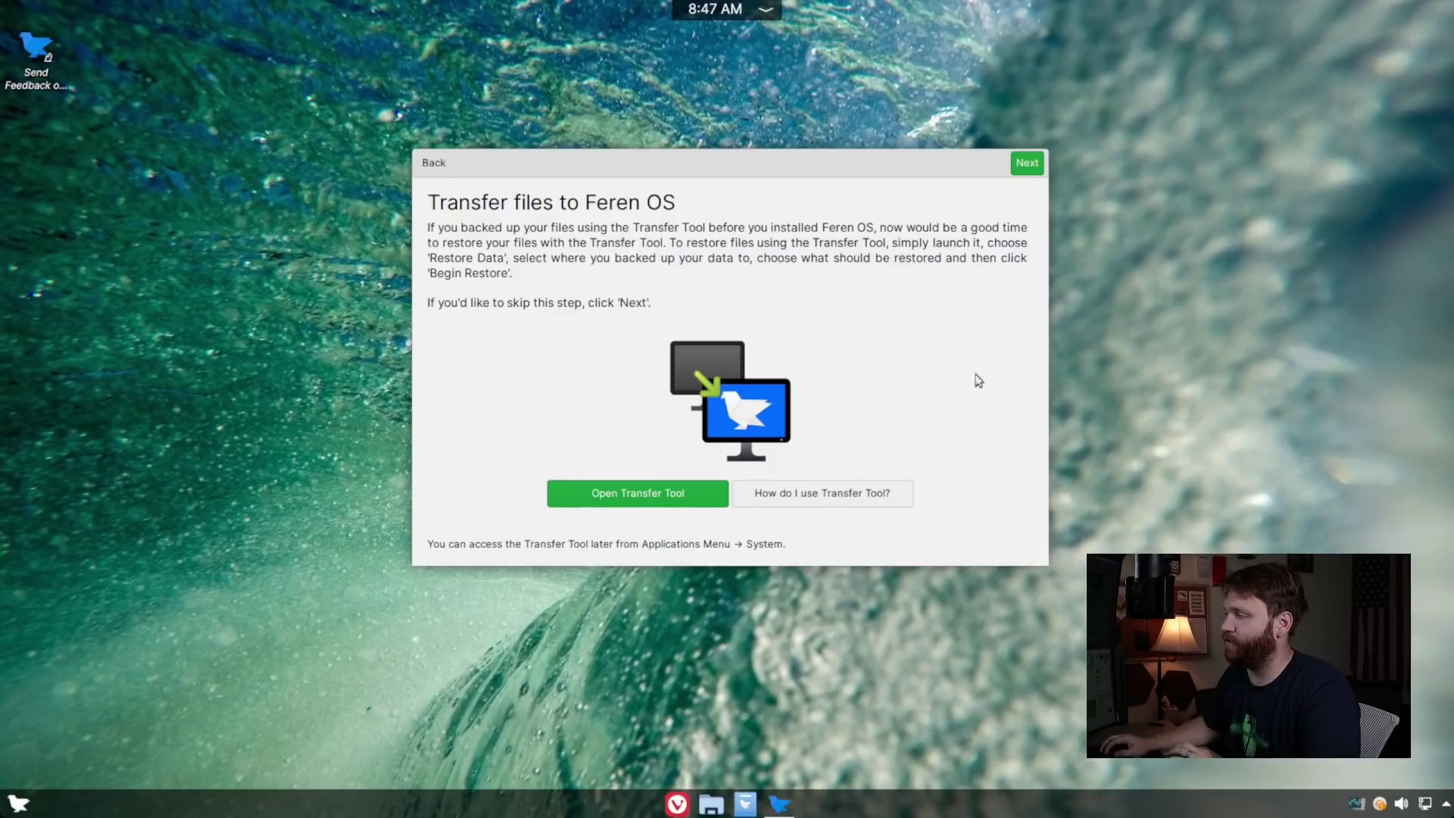
pyautogui.click(1029, 165)
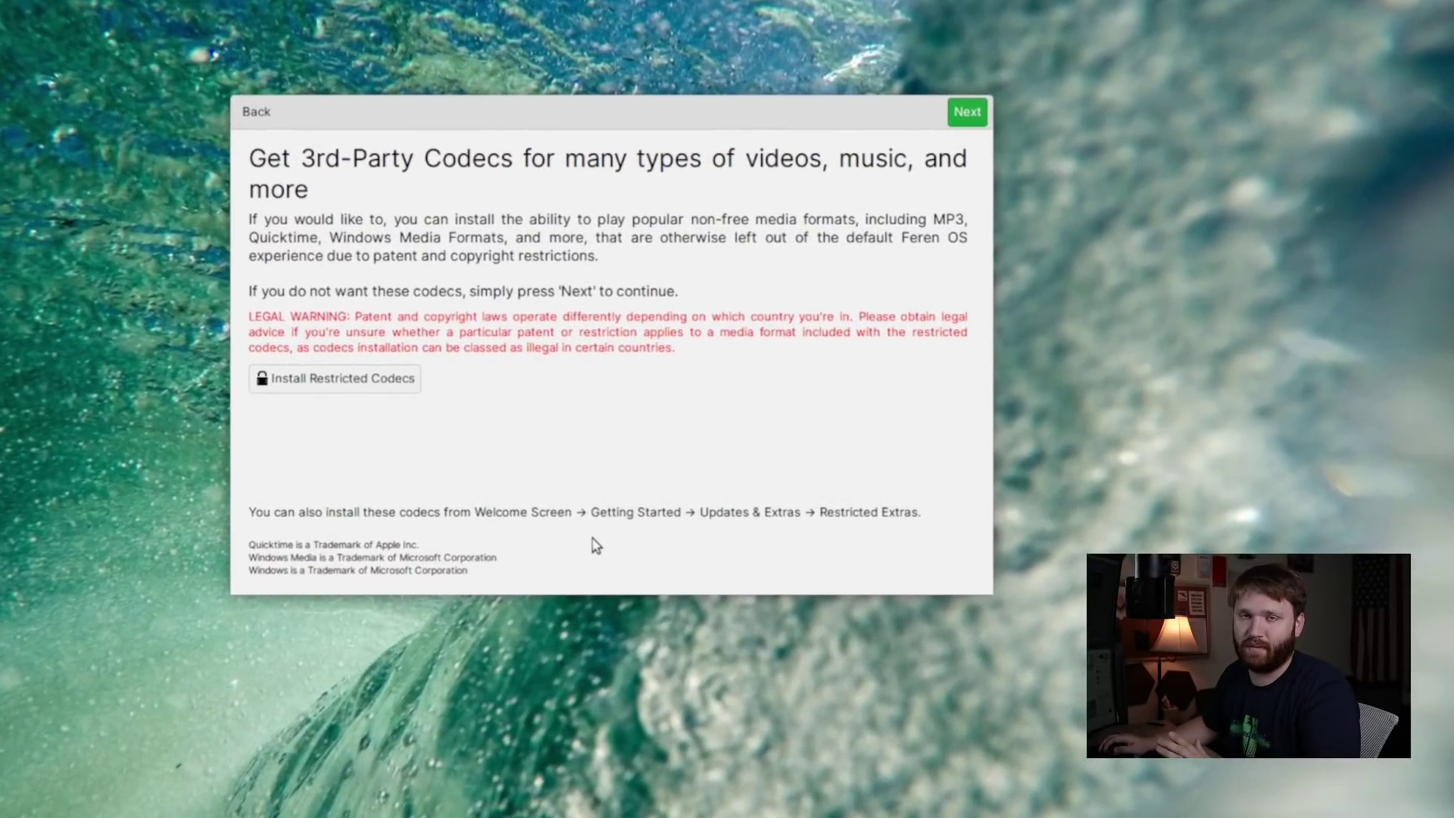
# Step: Skip the codecs, keep the default desktop mode, and pass the menu, window and tray tips
pyautogui.click(973, 118)
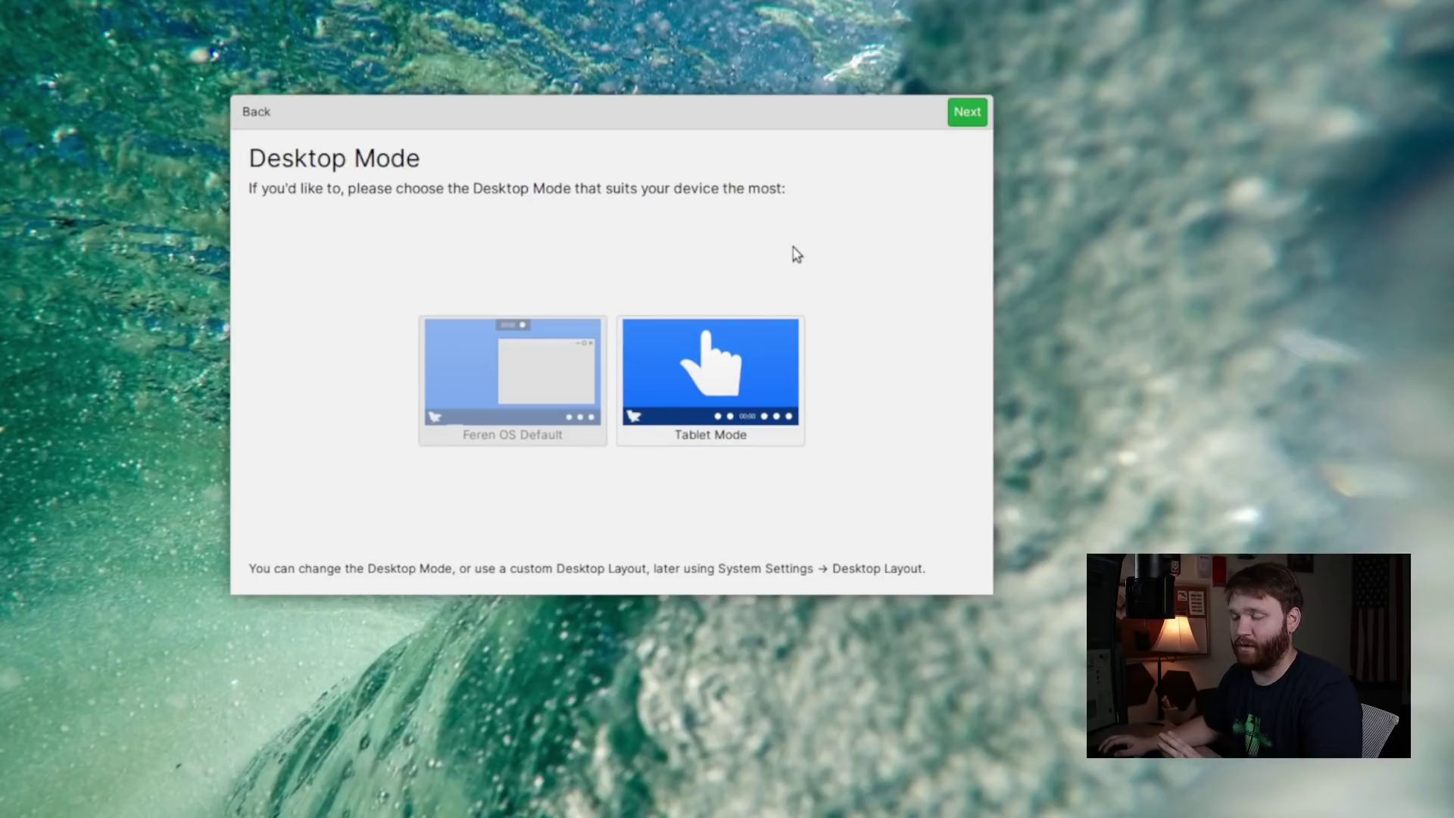
pyautogui.click(970, 113)
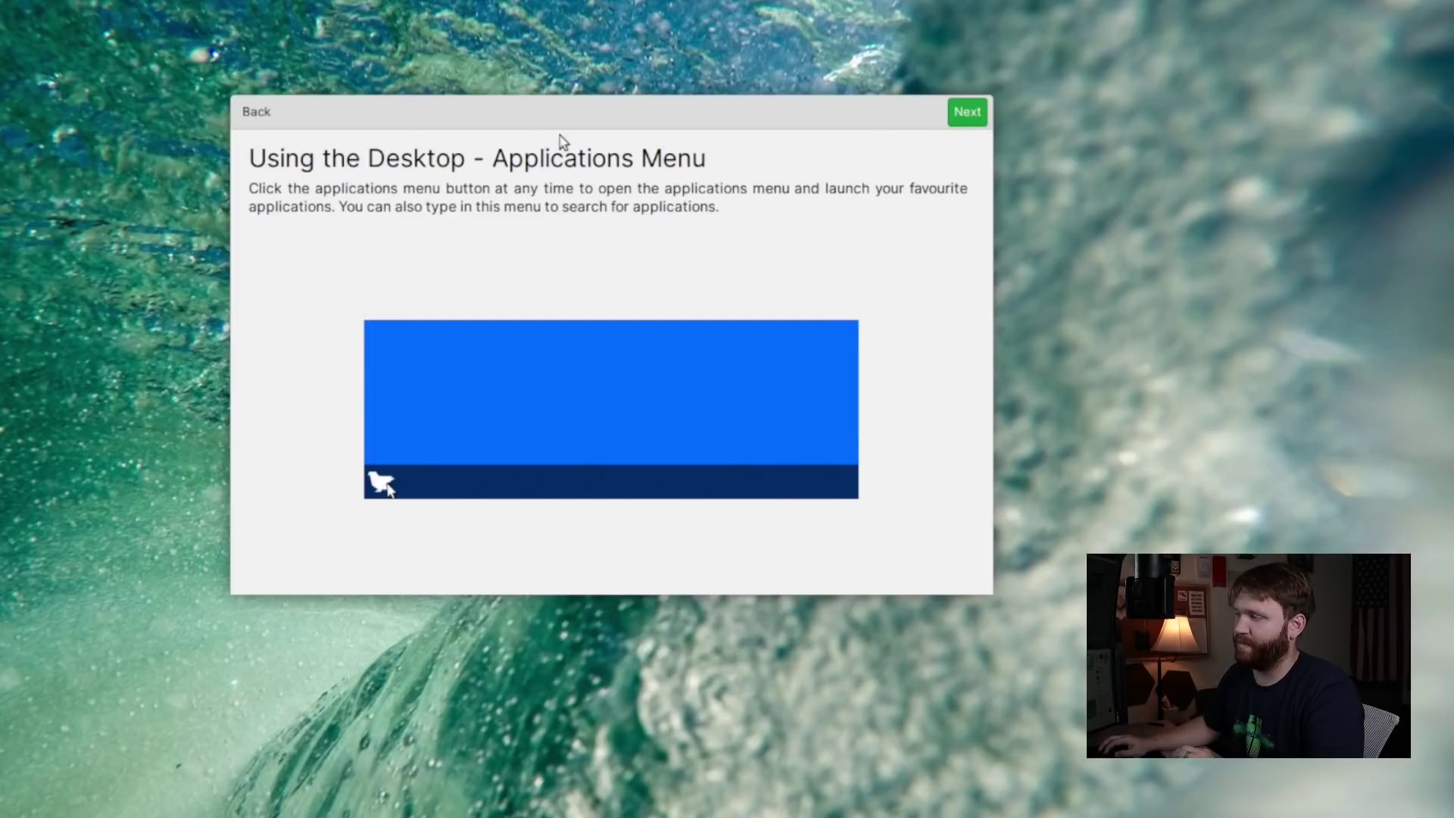
pyautogui.click(967, 115)
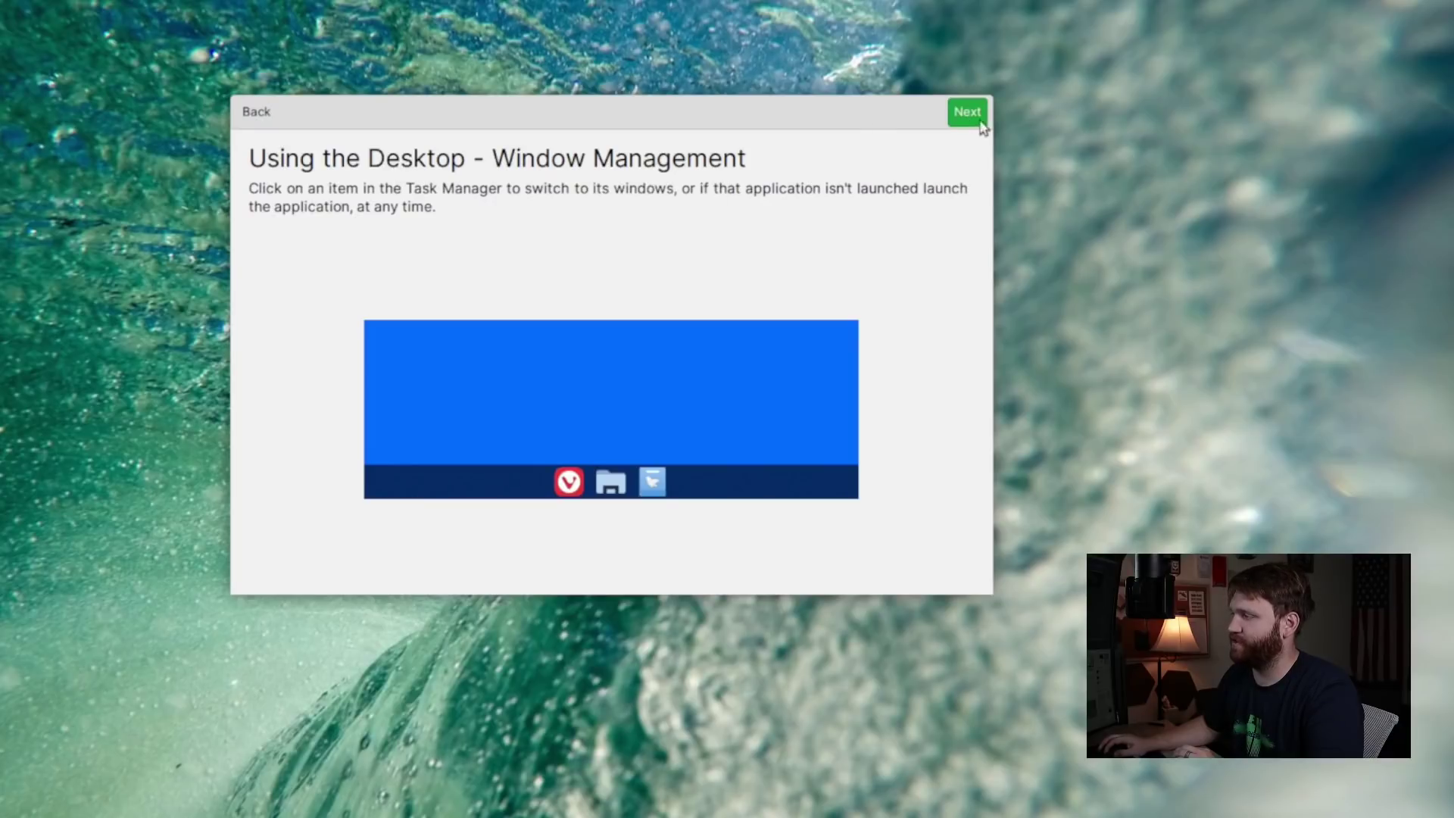
pyautogui.click(968, 121)
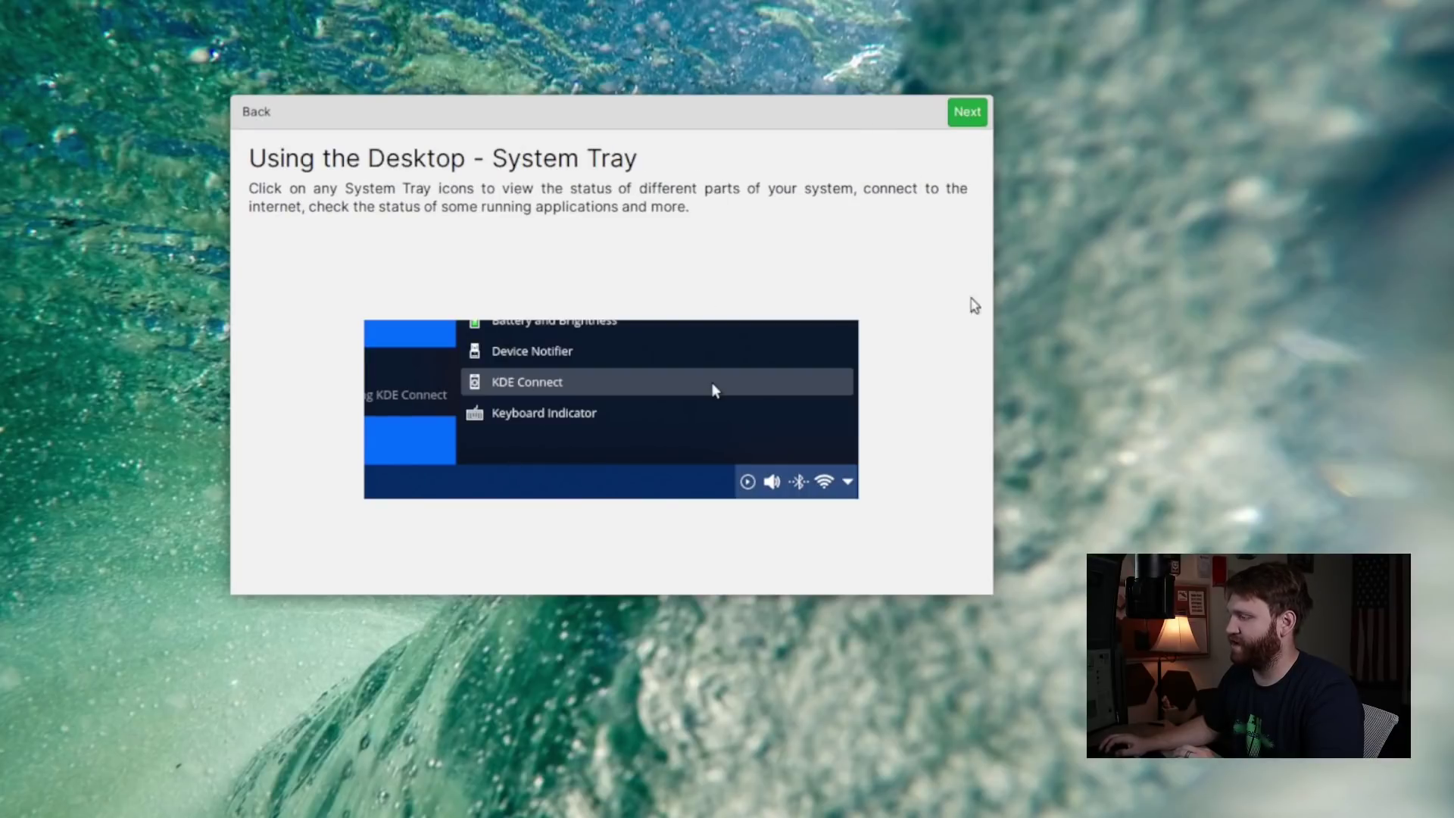
pyautogui.click(969, 115)
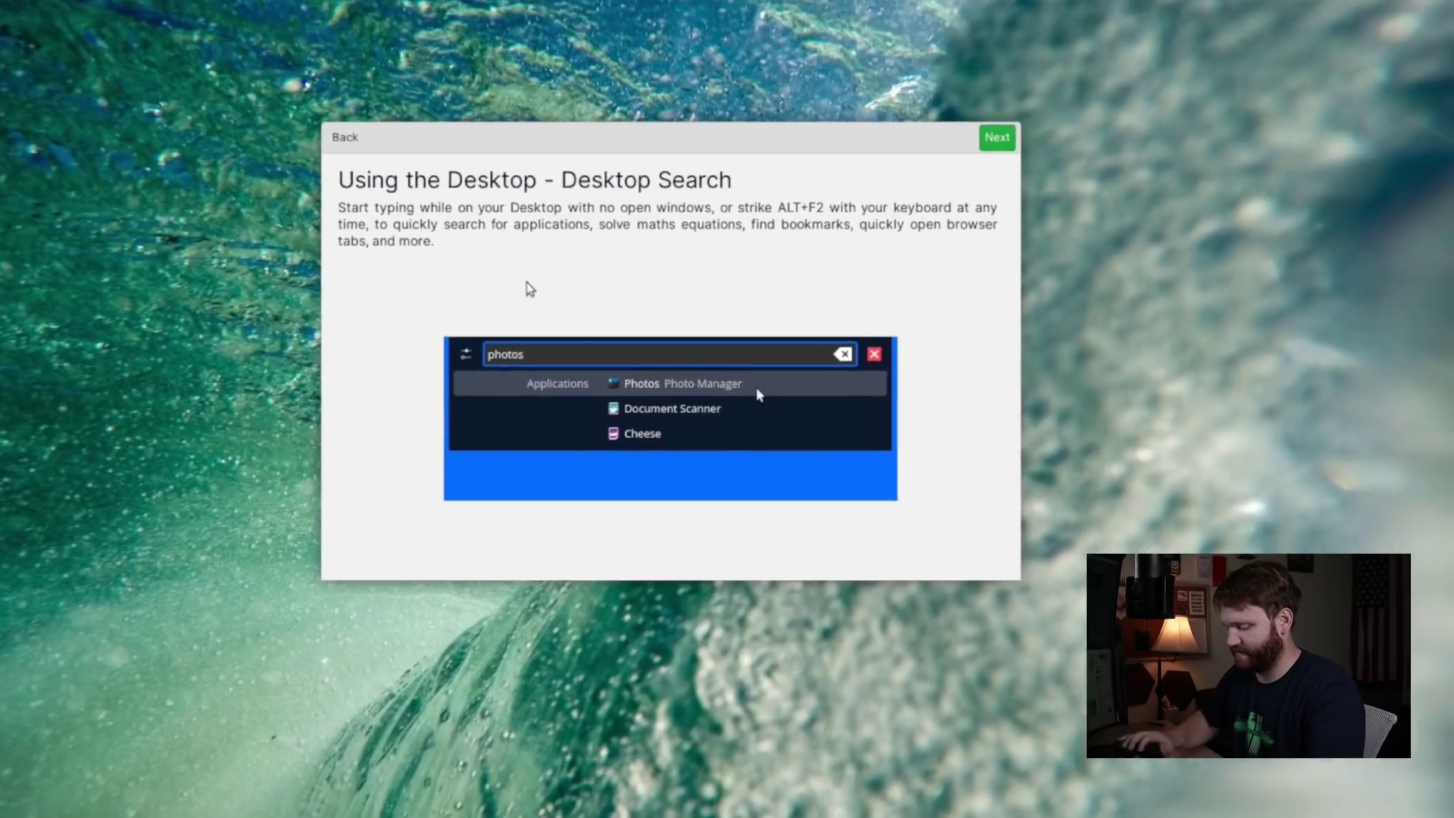
# Step: Try the Alt+F2 desktop search, then continue to the Store introduction page
pyautogui.hotkey('alt', 'F2')
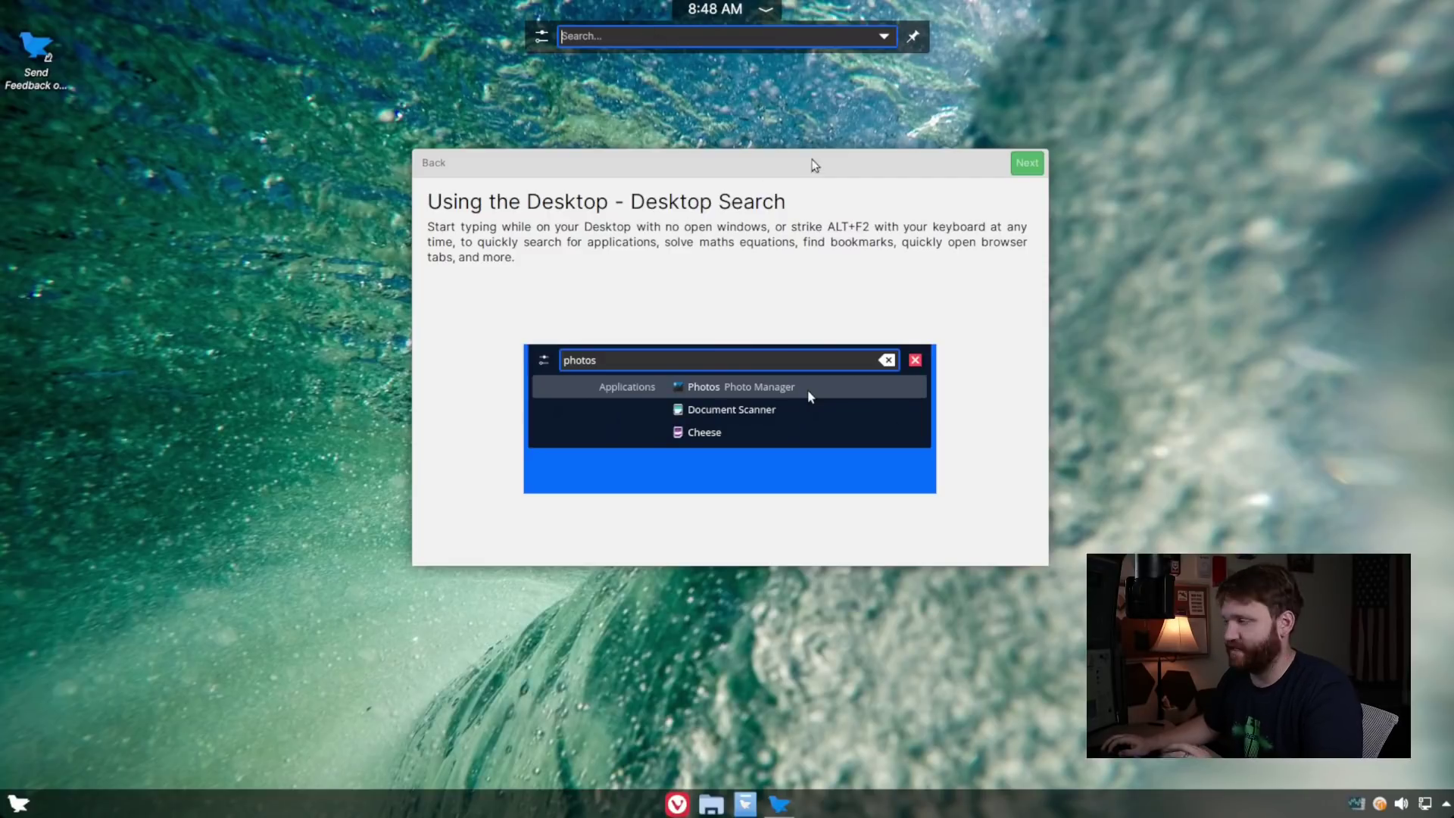
pyautogui.click(1027, 164)
pyautogui.click(1030, 175)
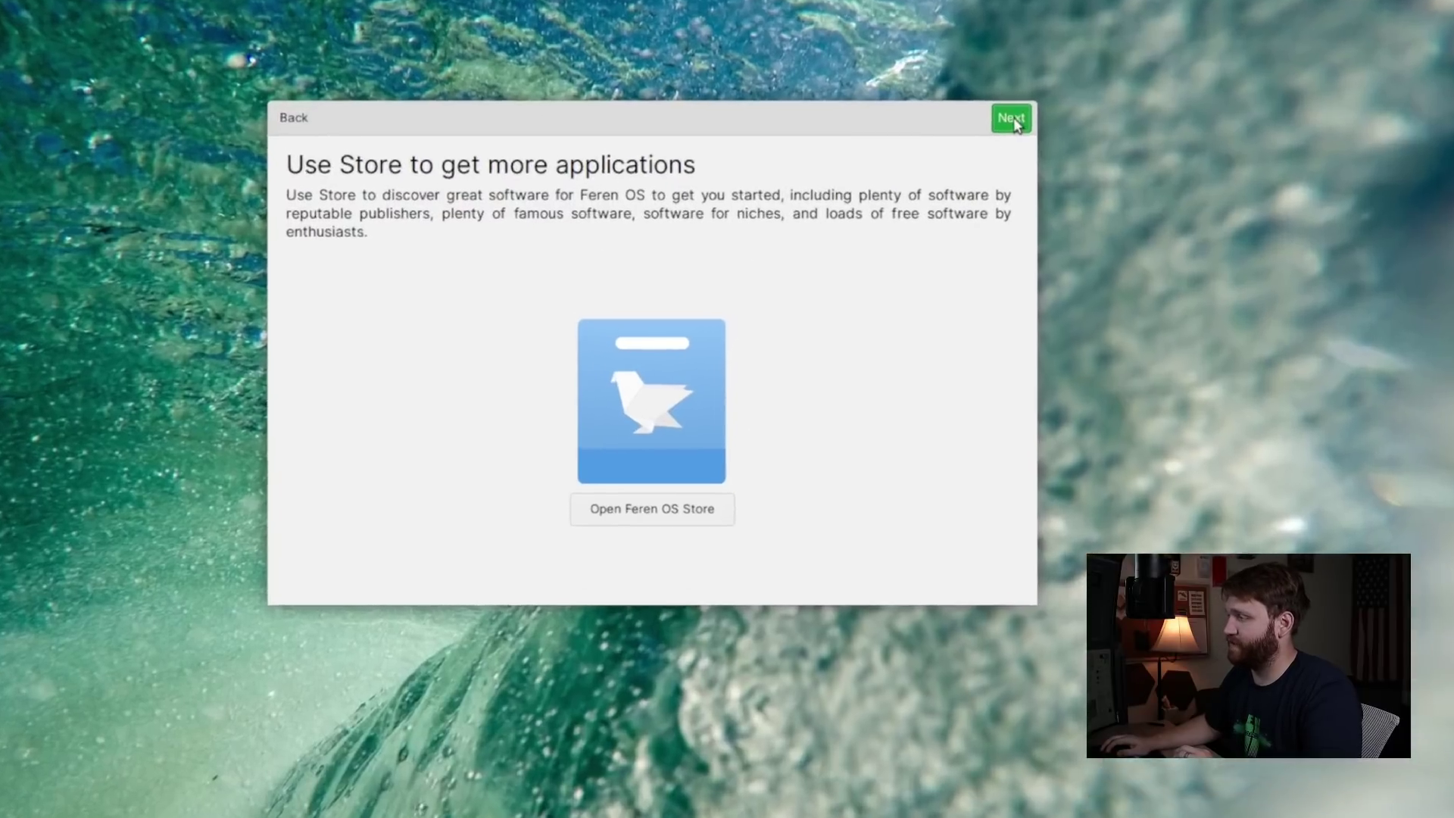
# Step: Keep the default theme mode, try teal and purple accents, then settle on blue
pyautogui.click(1027, 162)
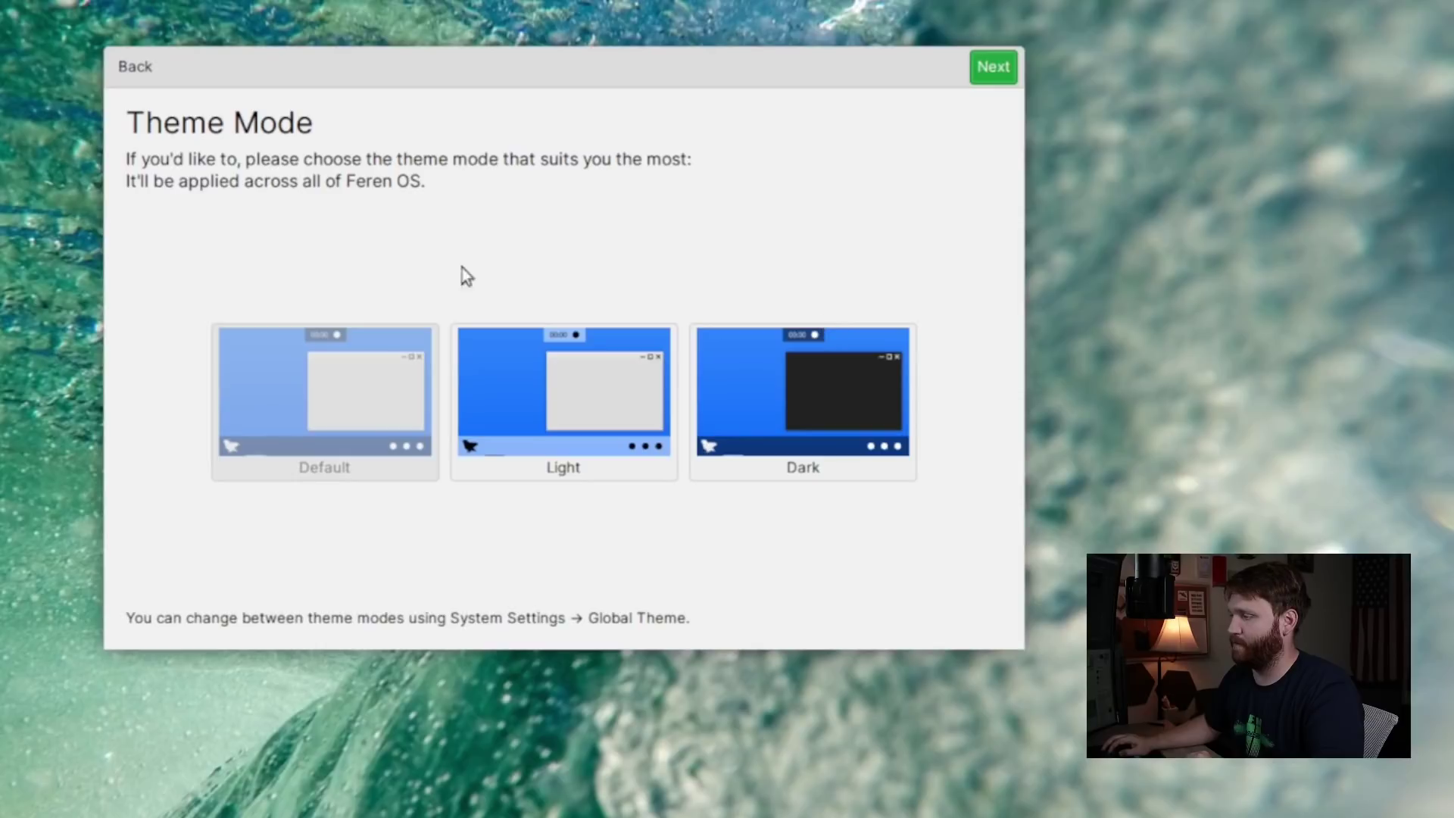
pyautogui.click(993, 70)
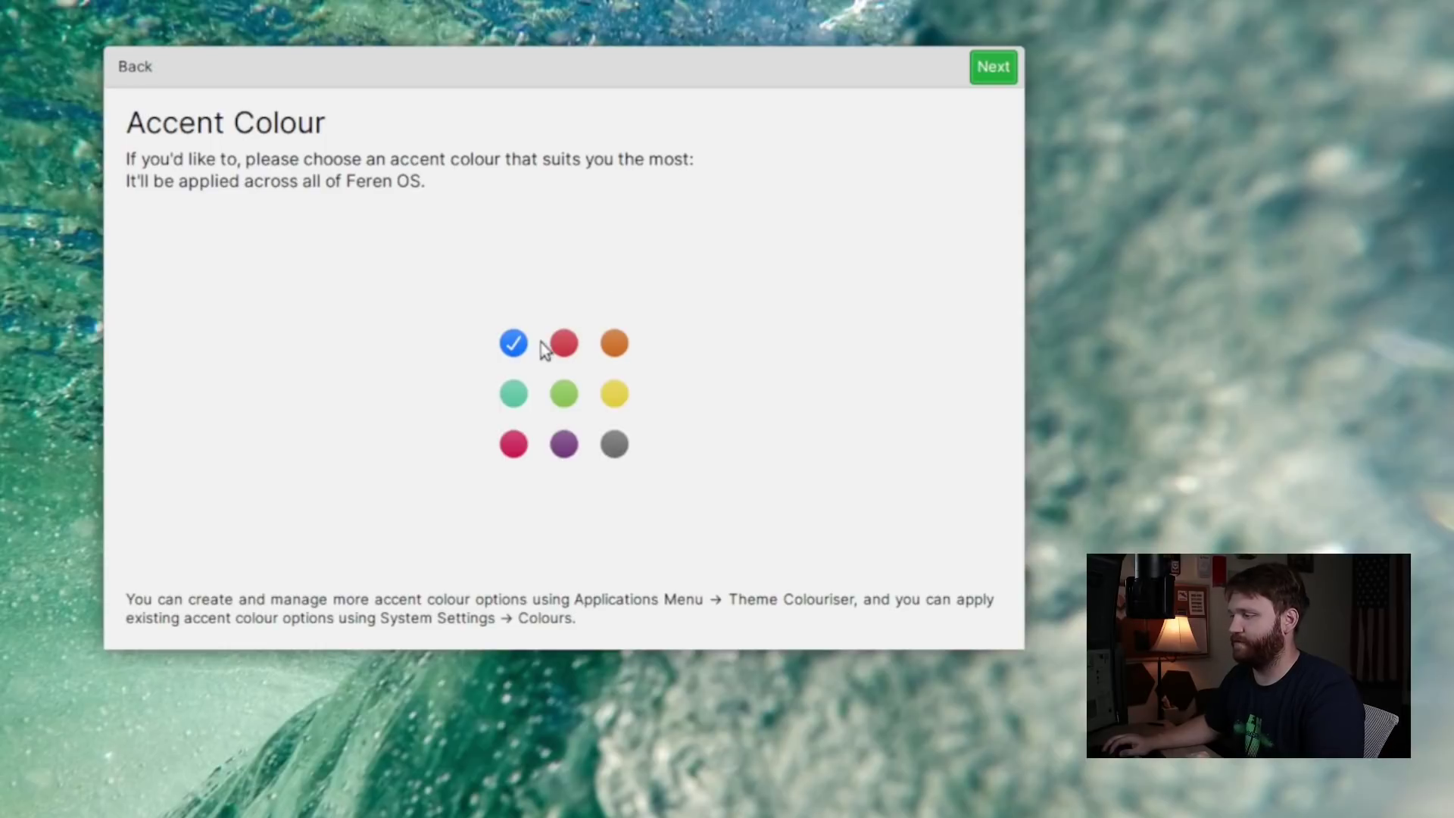
pyautogui.click(526, 407)
pyautogui.click(564, 447)
pyautogui.click(515, 345)
pyautogui.click(980, 62)
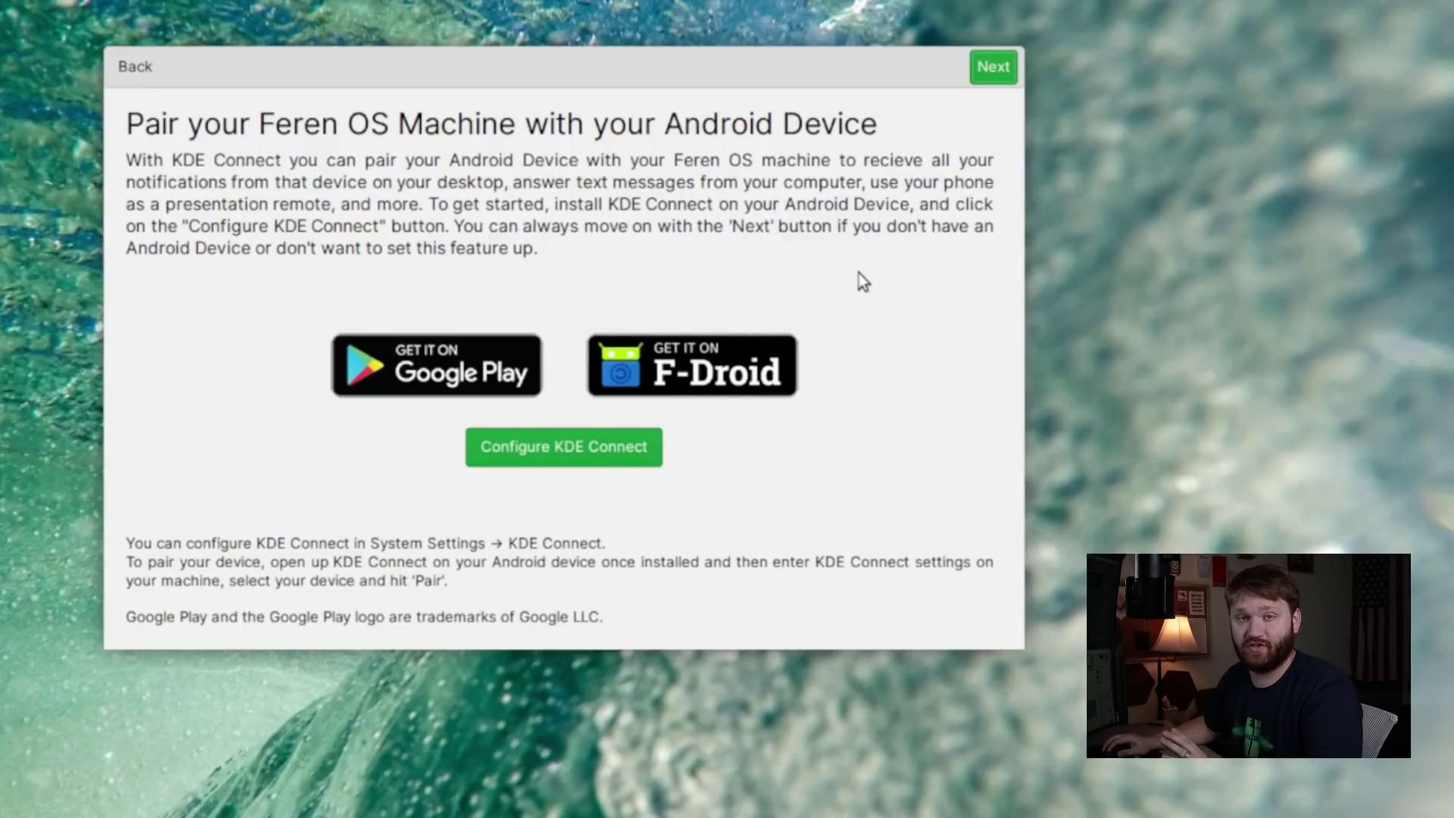
# Step: Skip Android pairing and Night Colour, then finish the welcome tour
pyautogui.click(1005, 72)
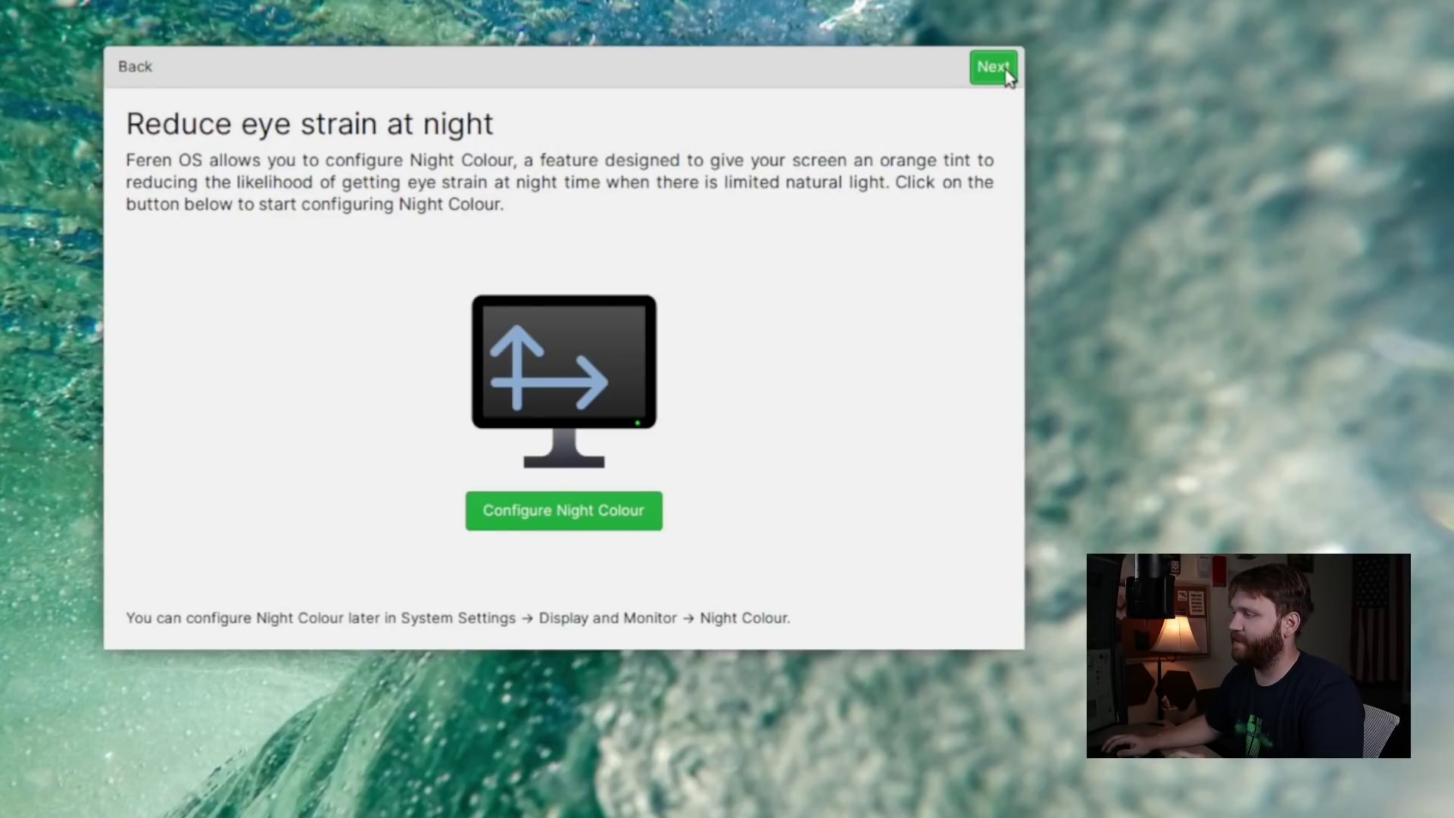
pyautogui.click(1005, 72)
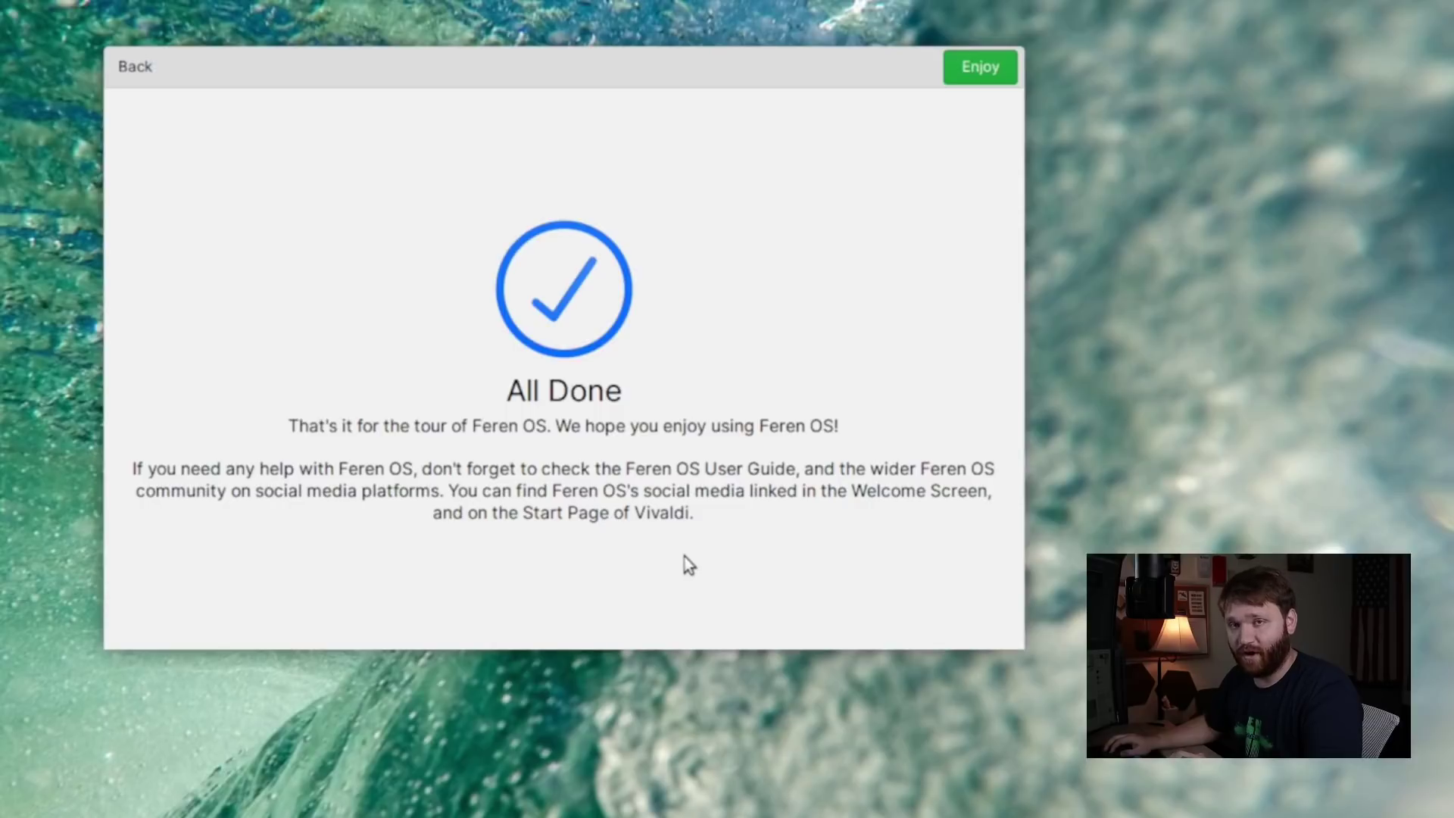
pyautogui.click(989, 70)
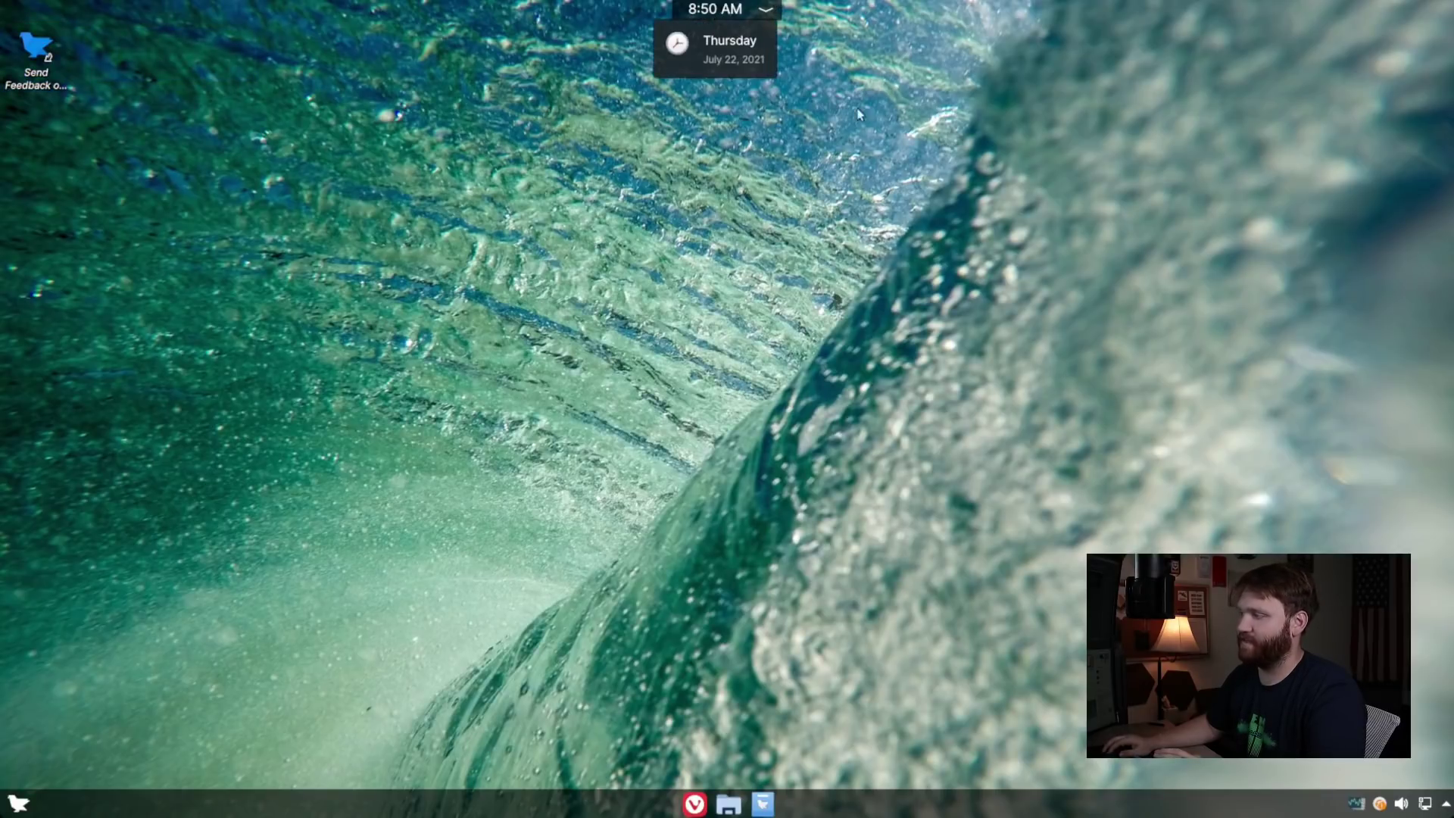
# Step: Open the notifications panel under the clock, confirm it's empty, and close it
pyautogui.click(767, 12)
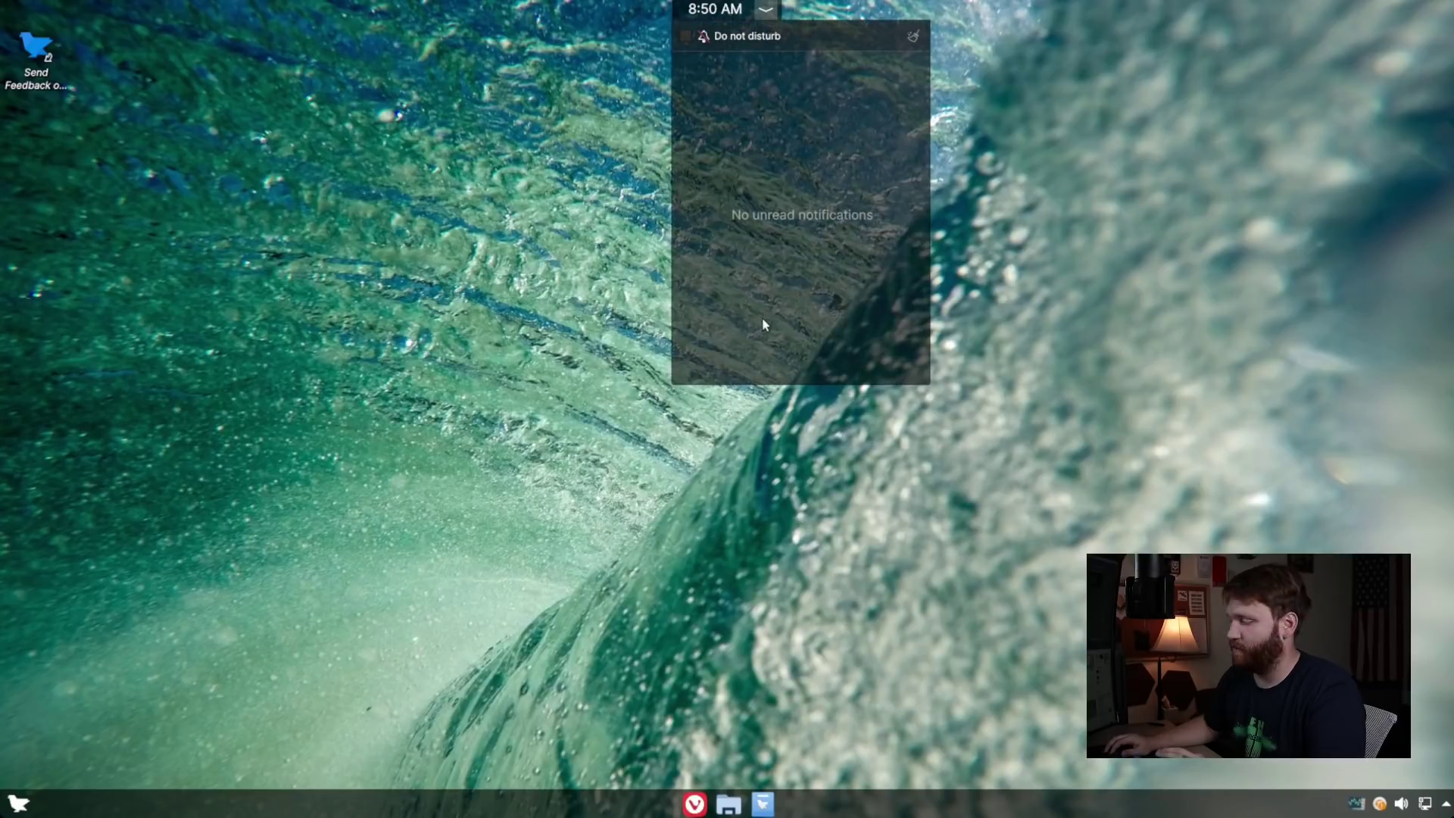
pyautogui.click(1197, 293)
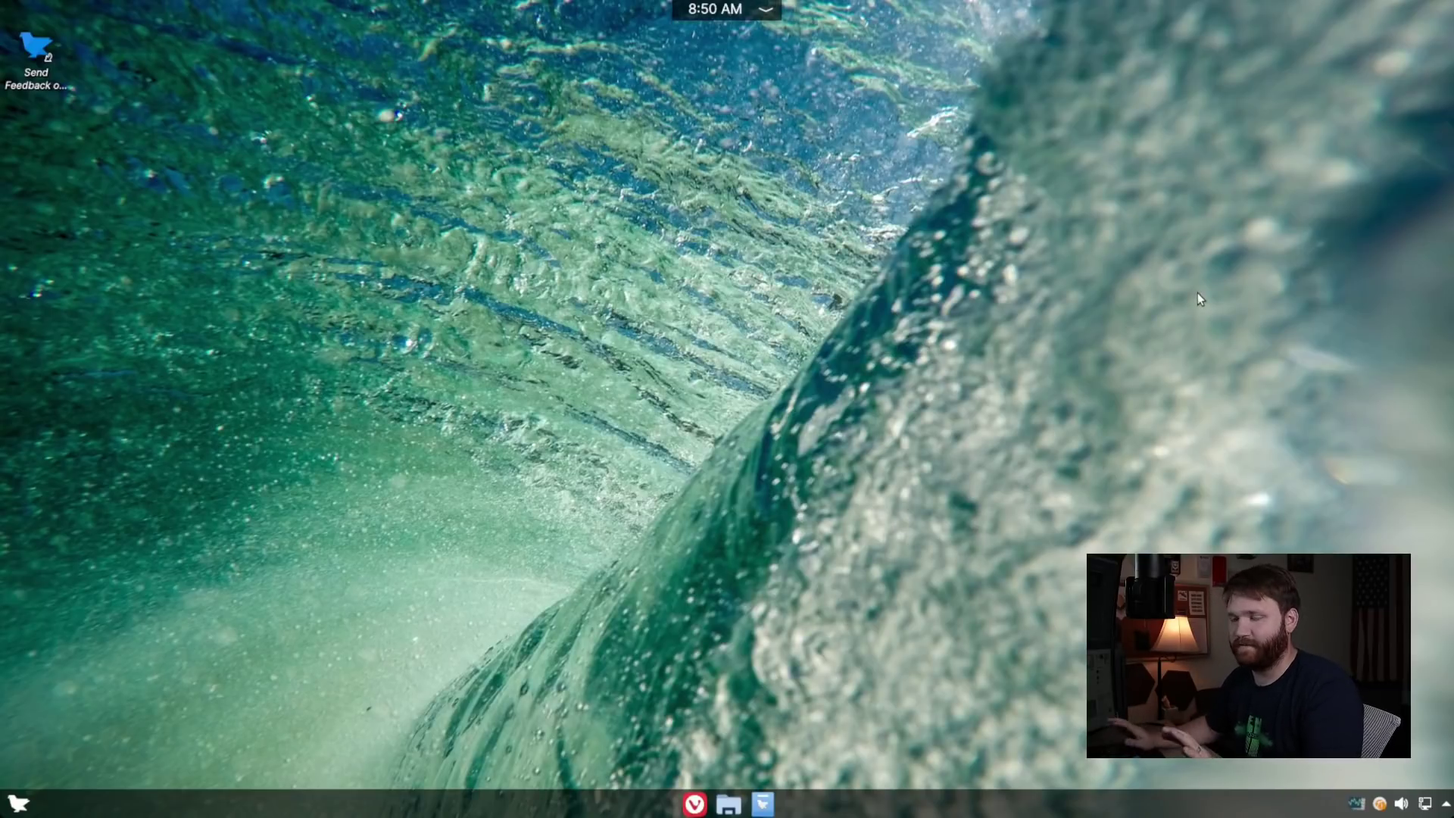
# Step: Launch System Settings by searching 'sys' in the applications launcher
pyautogui.press('super')
pyautogui.write('a')
pyautogui.press('Escape')
pyautogui.click(20, 803)
pyautogui.write('sys')
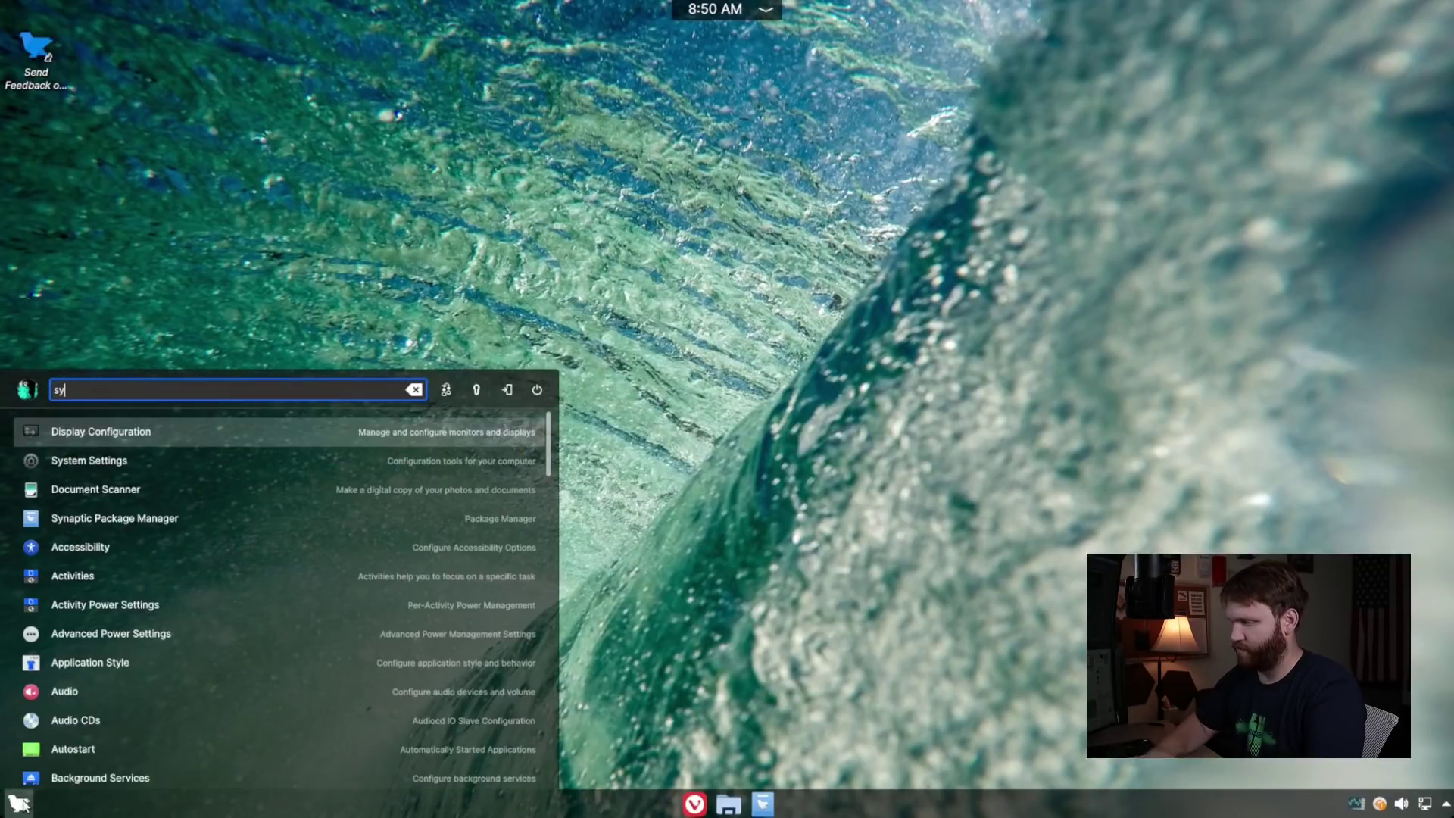
pyautogui.click(117, 461)
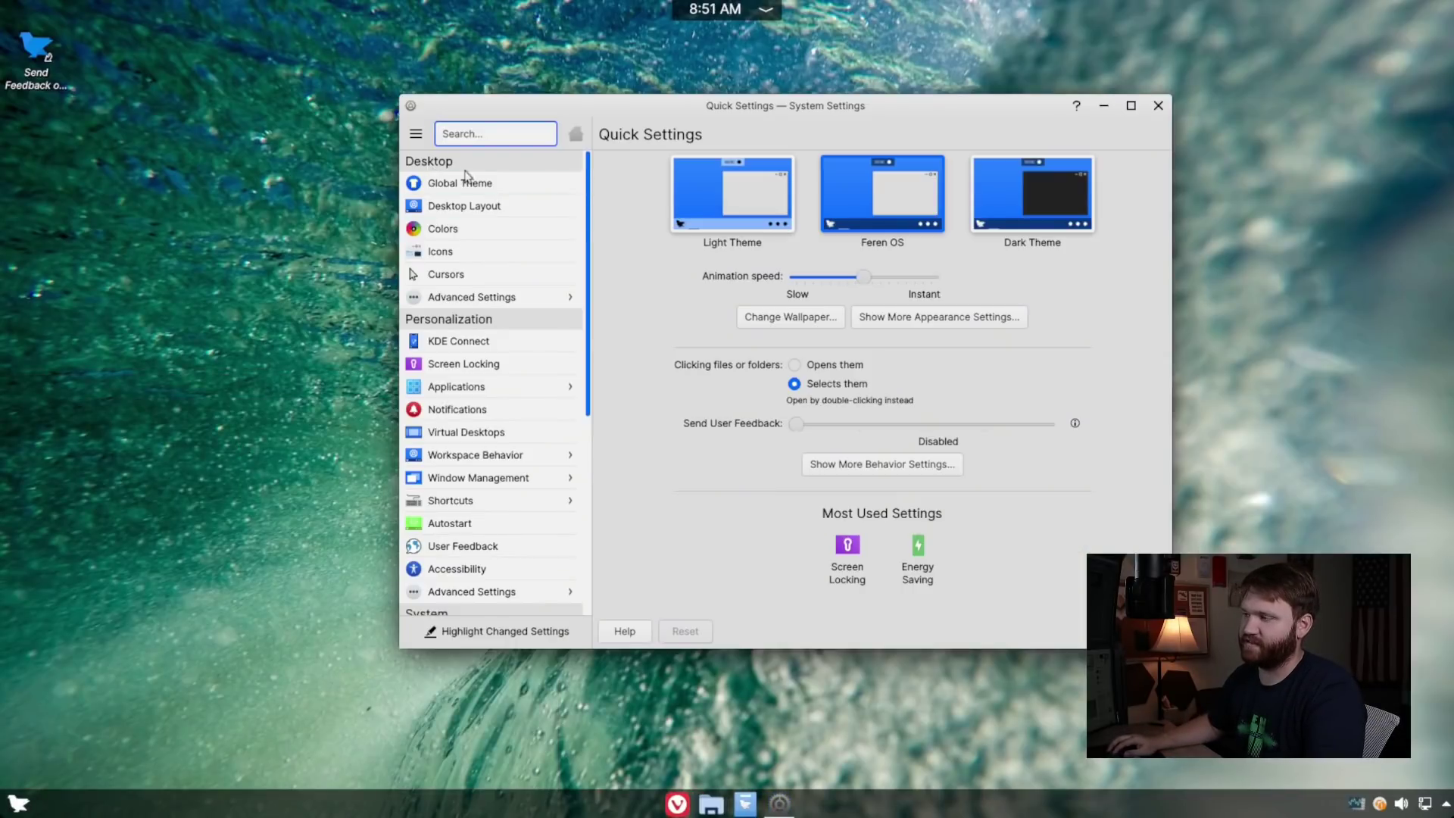
# Step: Select the Human desktop layout and apply it
pyautogui.click(478, 208)
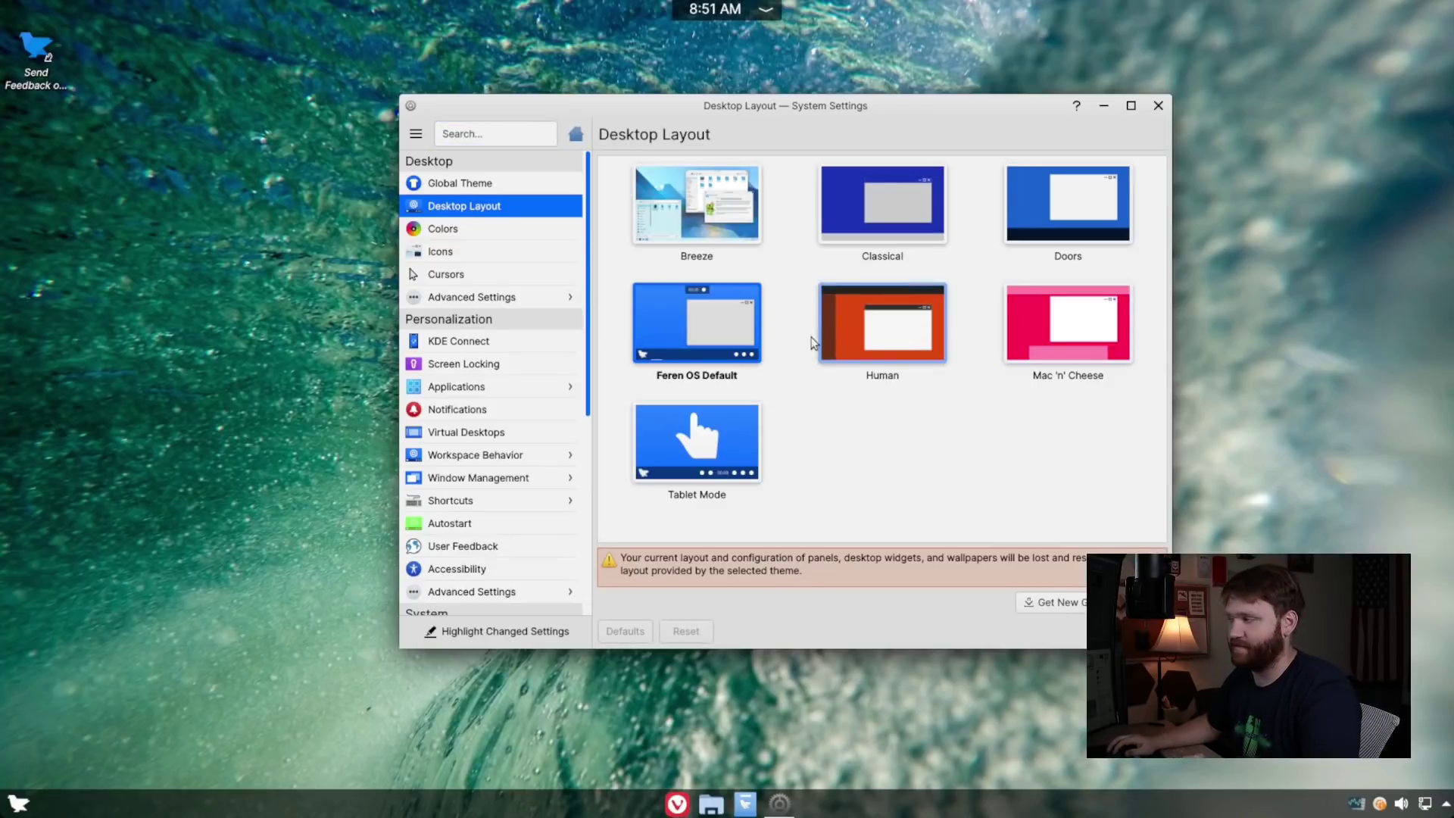
pyautogui.moveTo(909, 109); pyautogui.dragTo(769, 90)
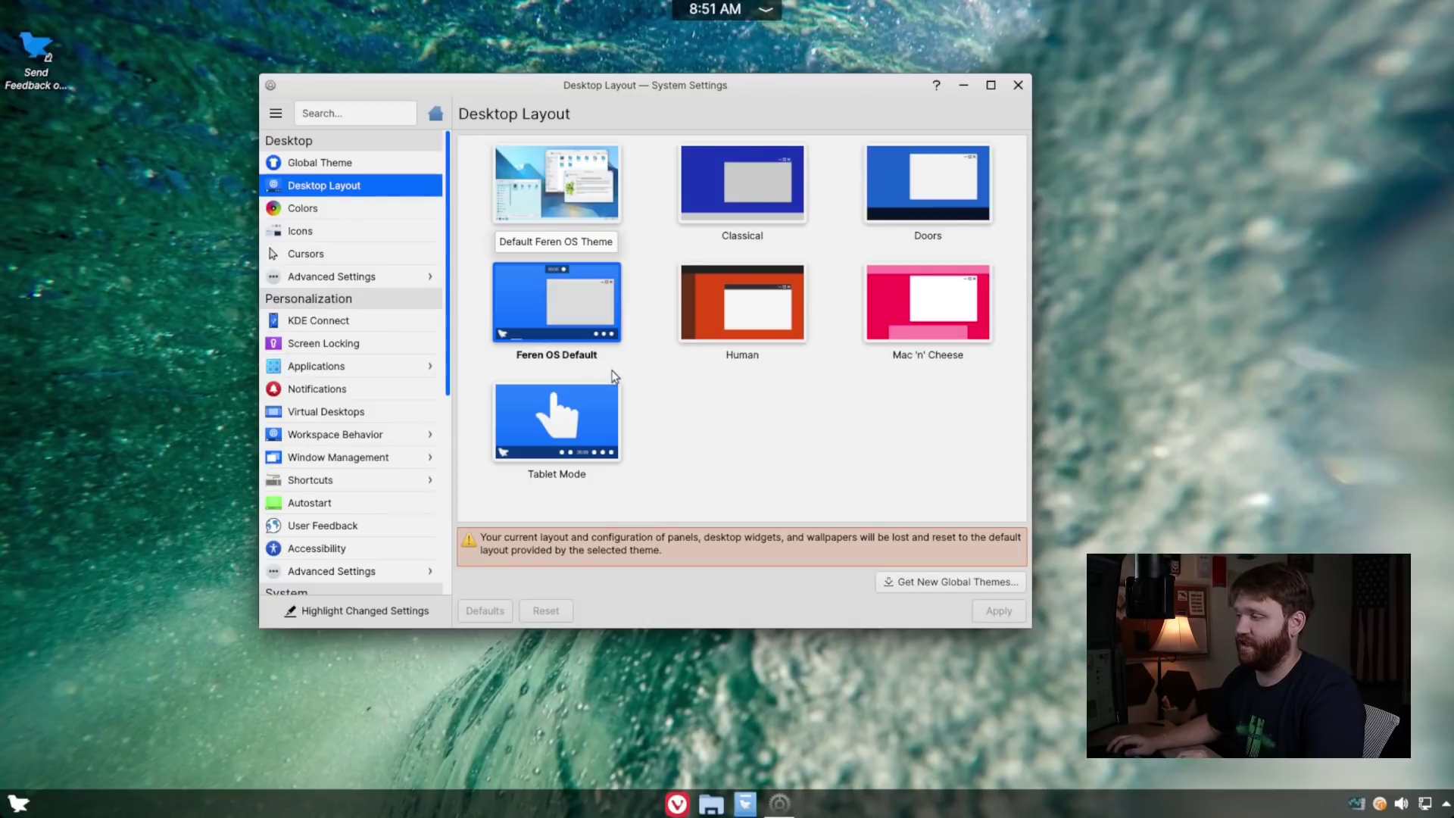
pyautogui.click(343, 165)
pyautogui.click(349, 185)
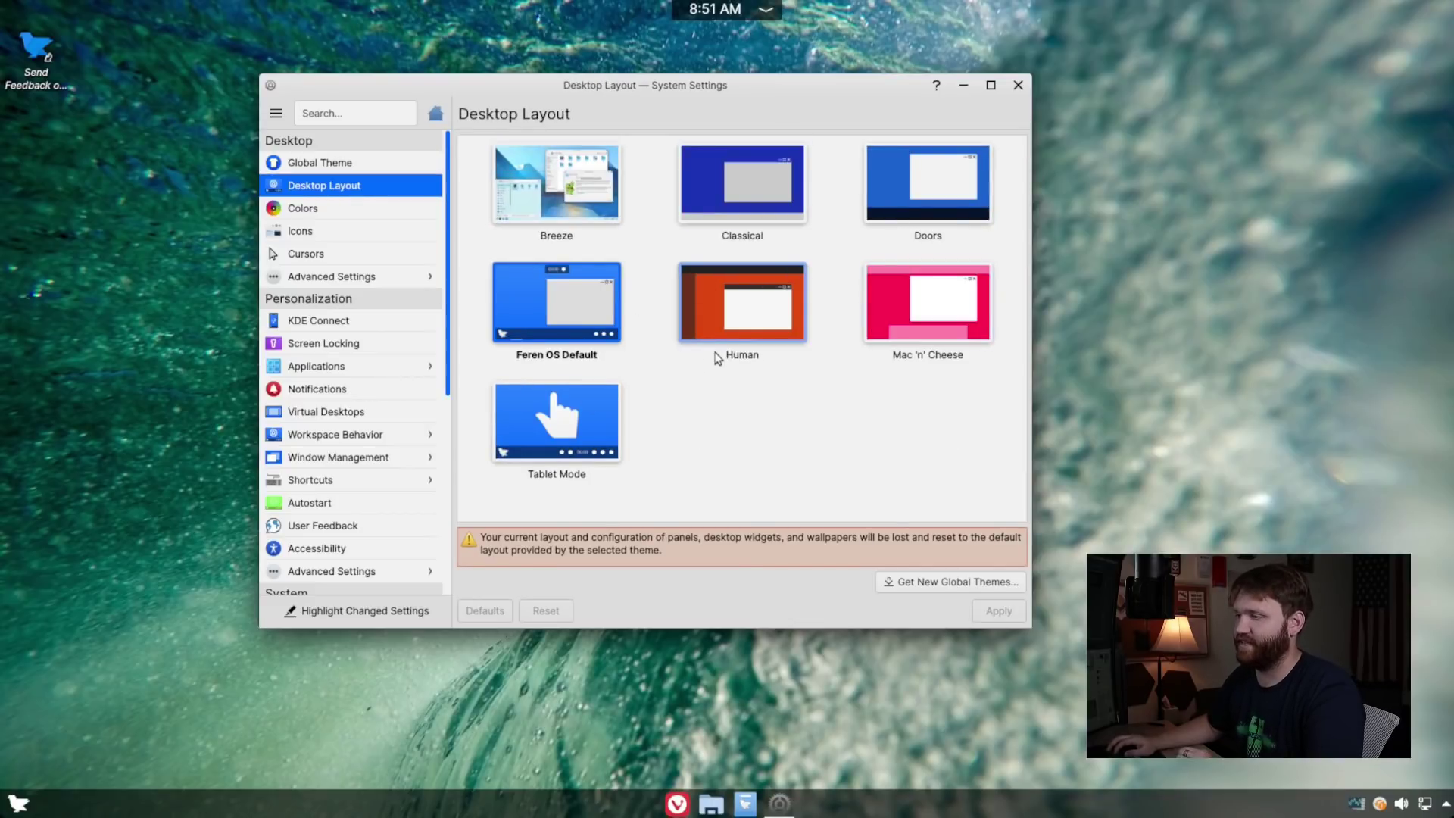
pyautogui.click(759, 309)
pyautogui.click(998, 609)
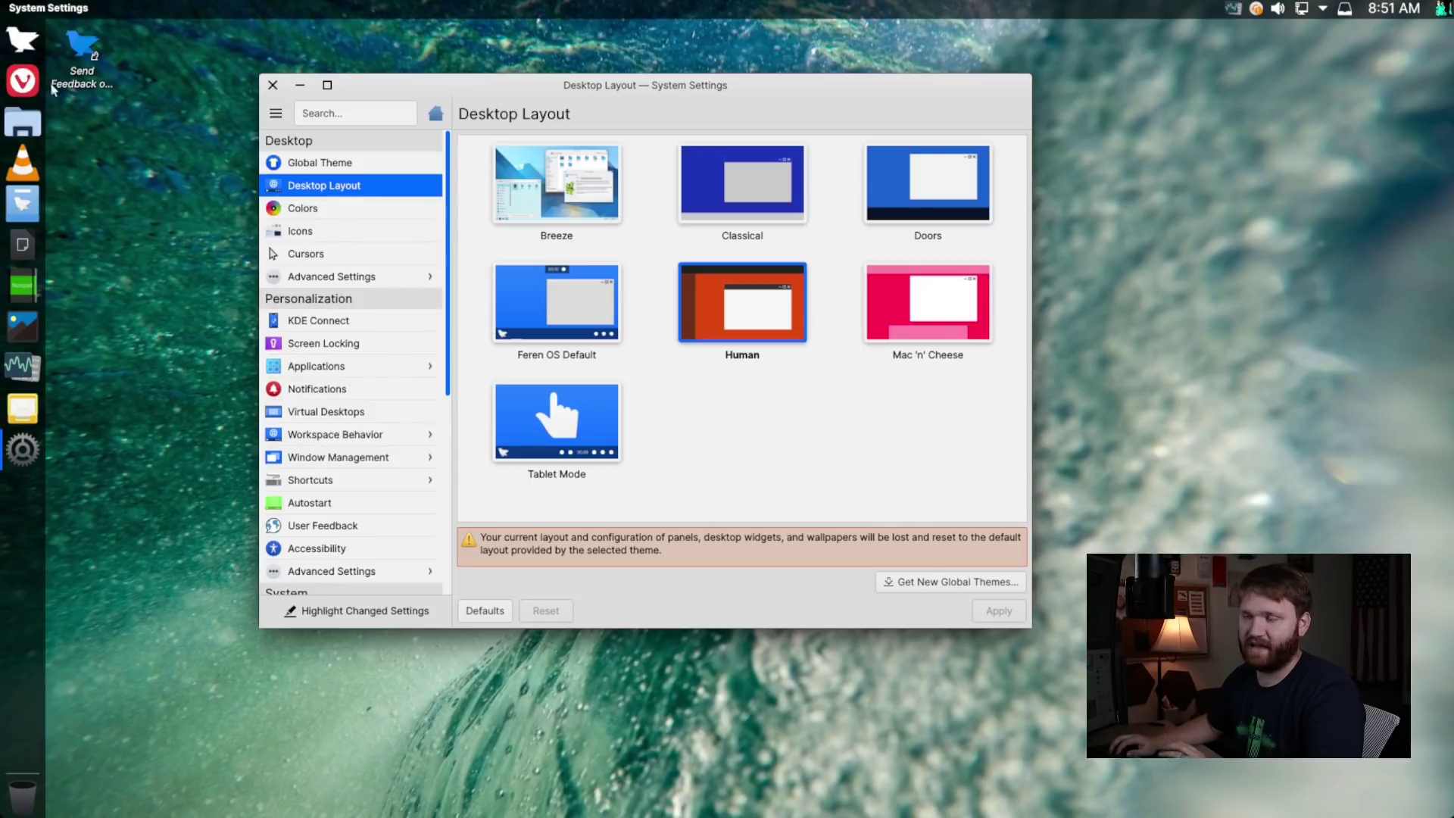
# Step: Browse the launcher's app categories, then scroll through the Global Theme choices in System Settings
pyautogui.click(22, 42)
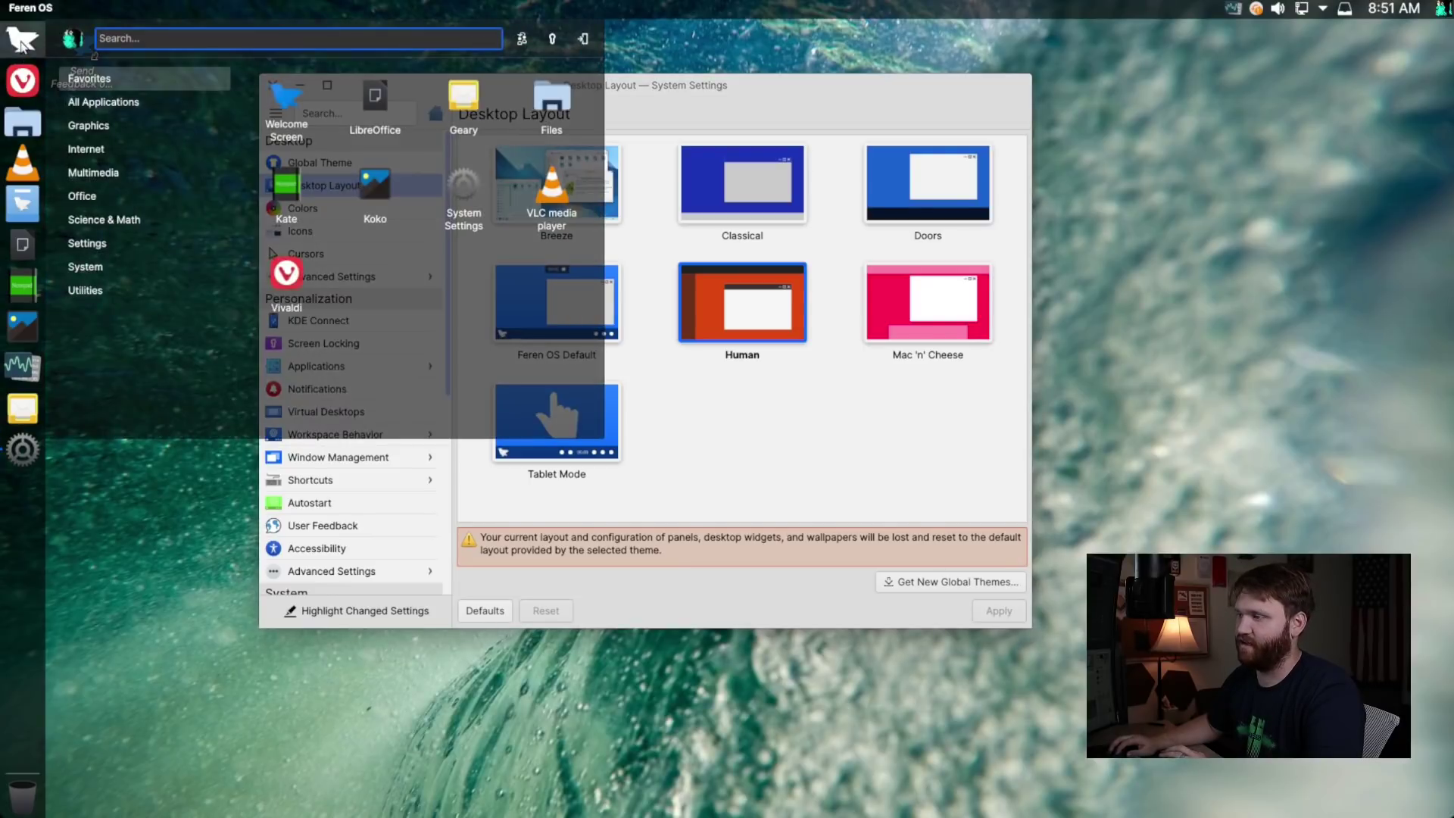
pyautogui.press('Escape')
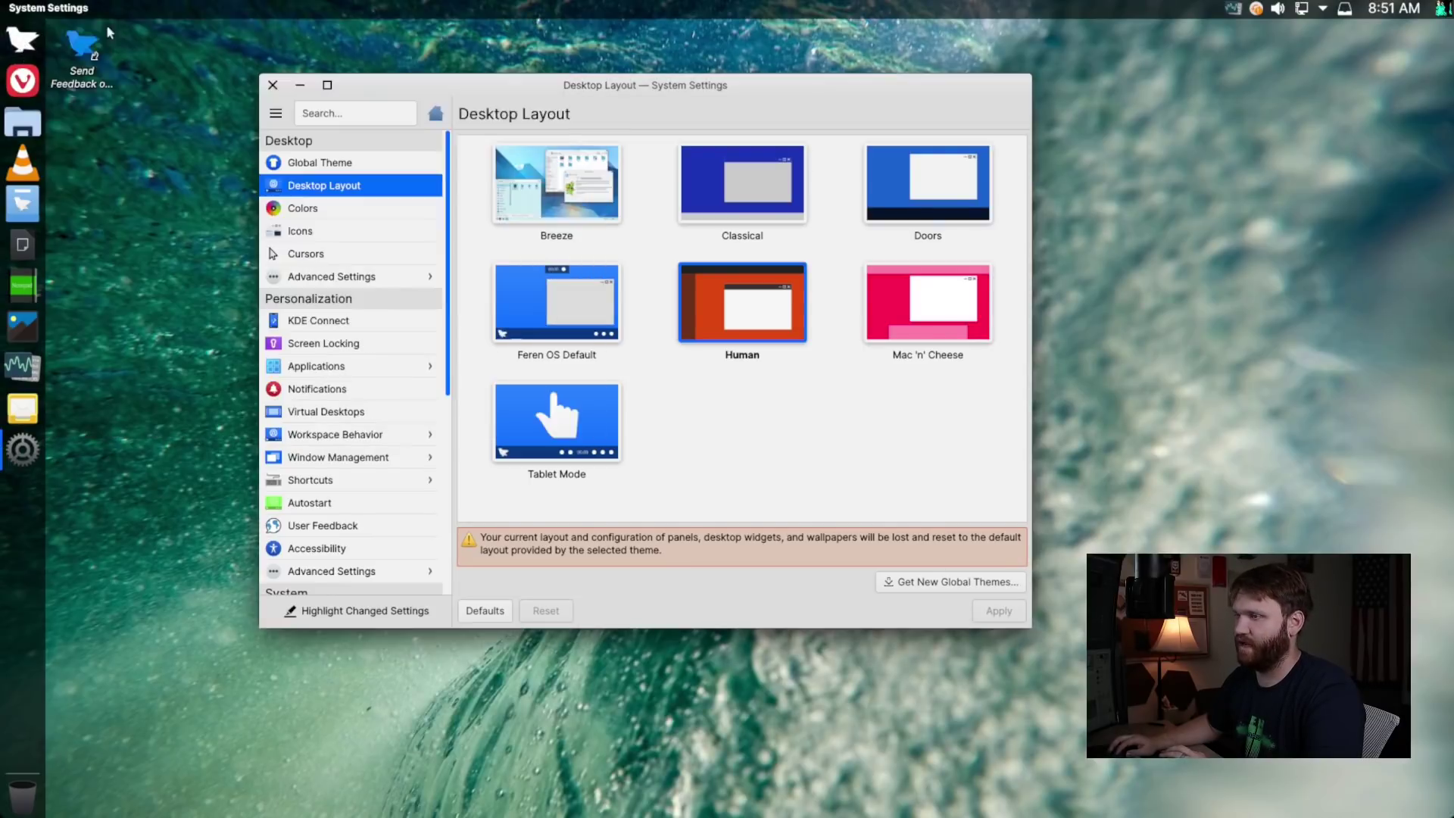
pyautogui.click(23, 42)
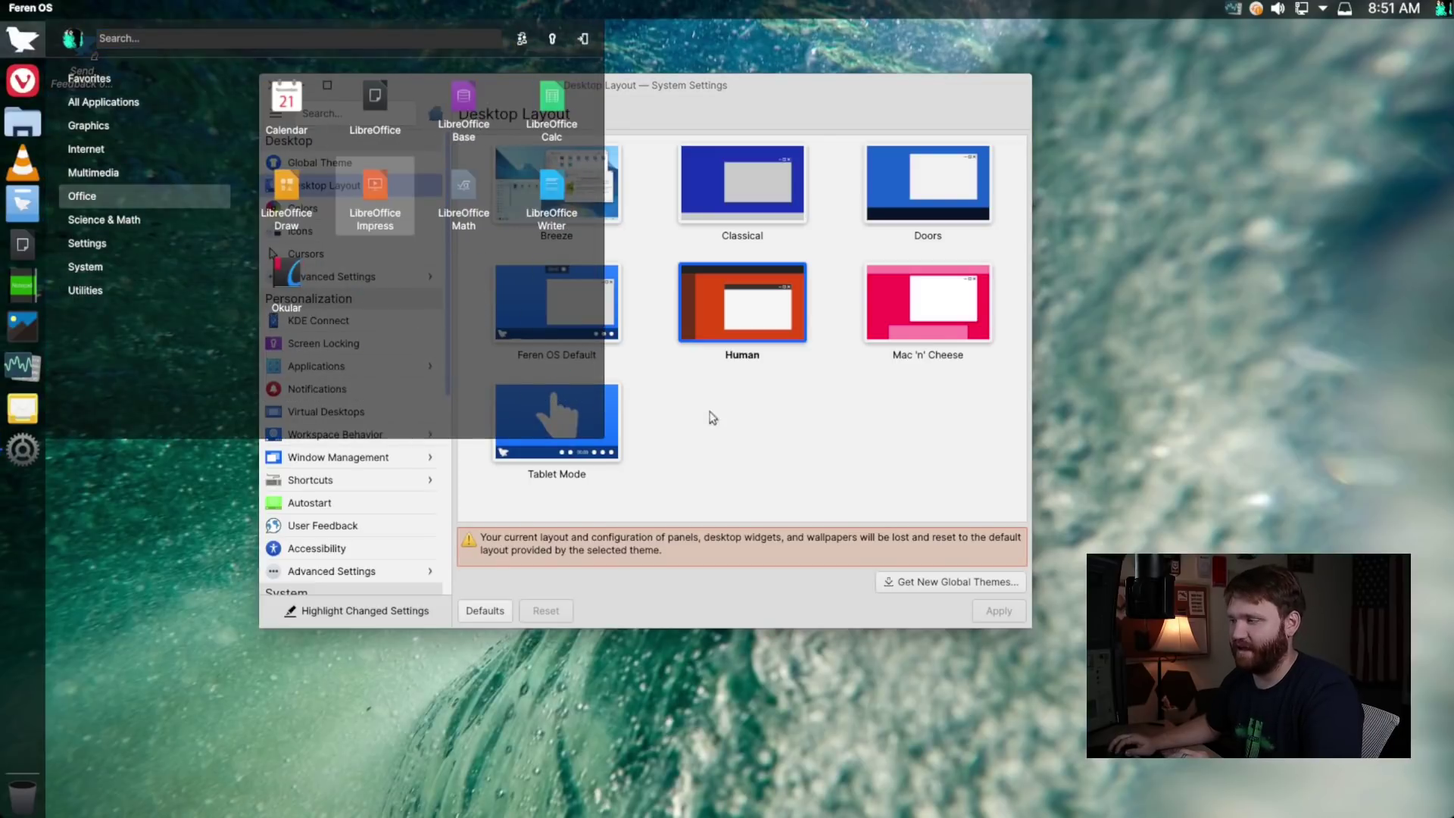
pyautogui.click(301, 164)
pyautogui.scroll(-3, 845, 474)
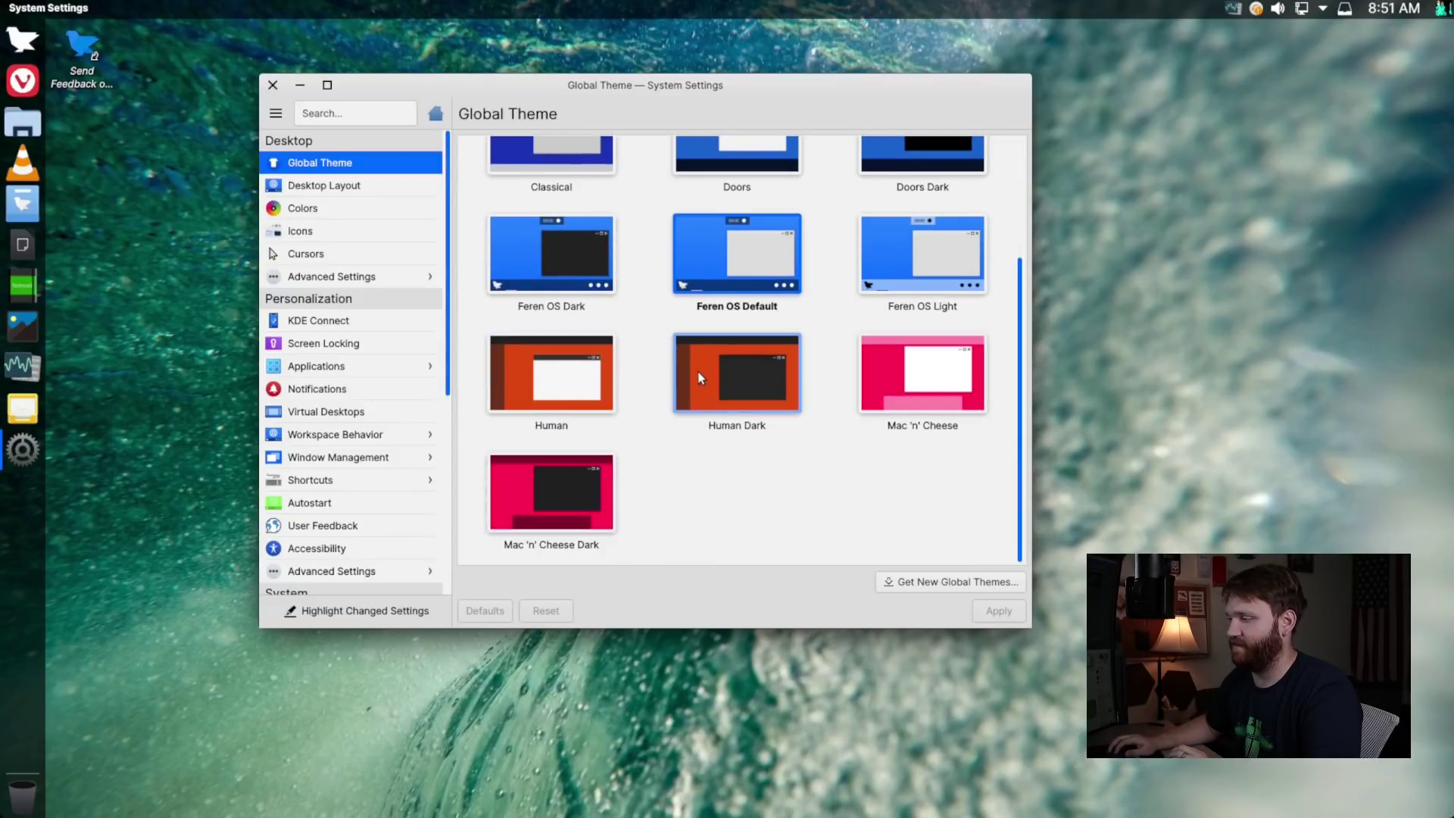
# Step: Apply the Human global theme, then the Human Dark theme
pyautogui.click(578, 376)
pyautogui.click(981, 612)
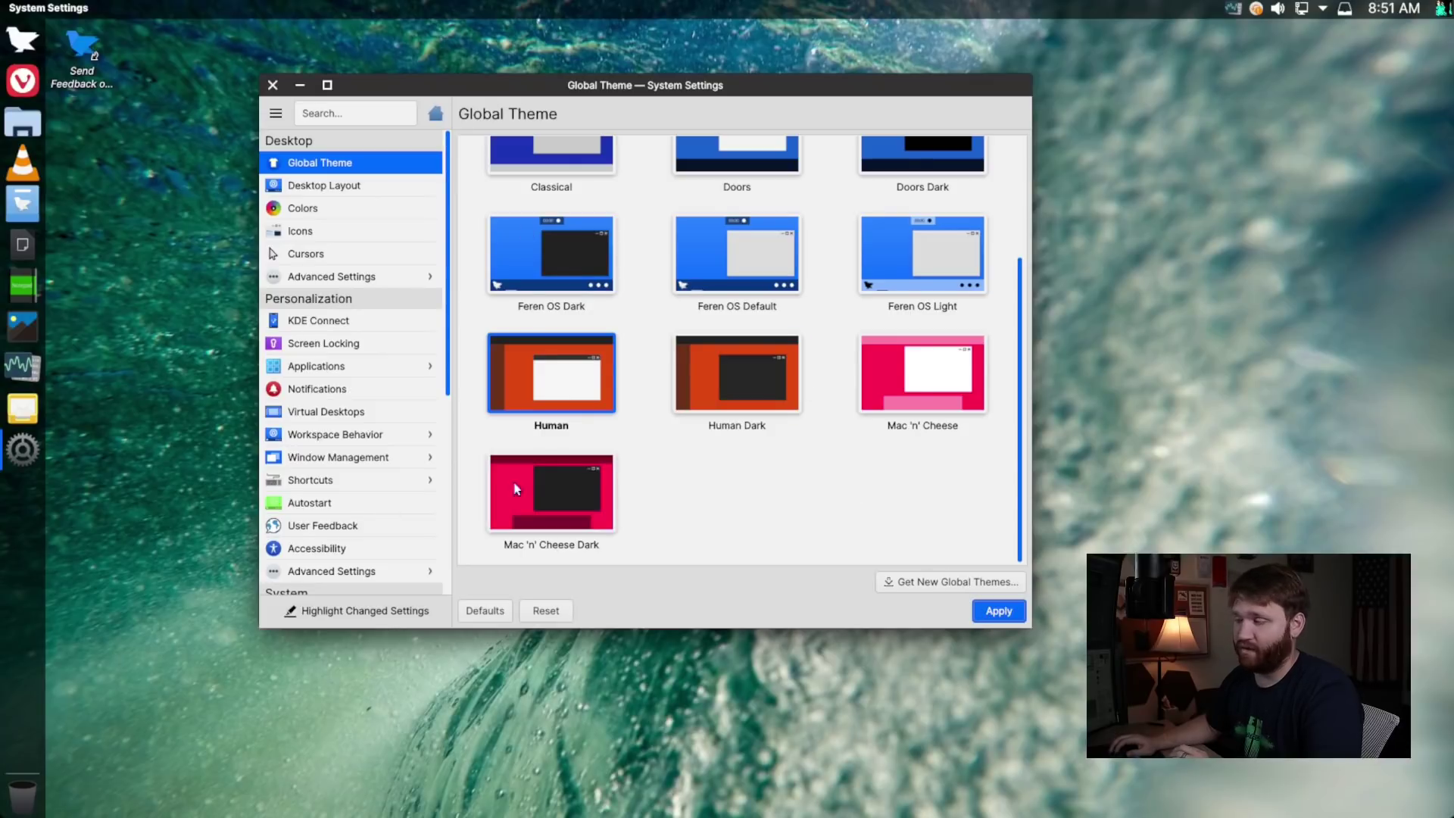
pyautogui.click(756, 376)
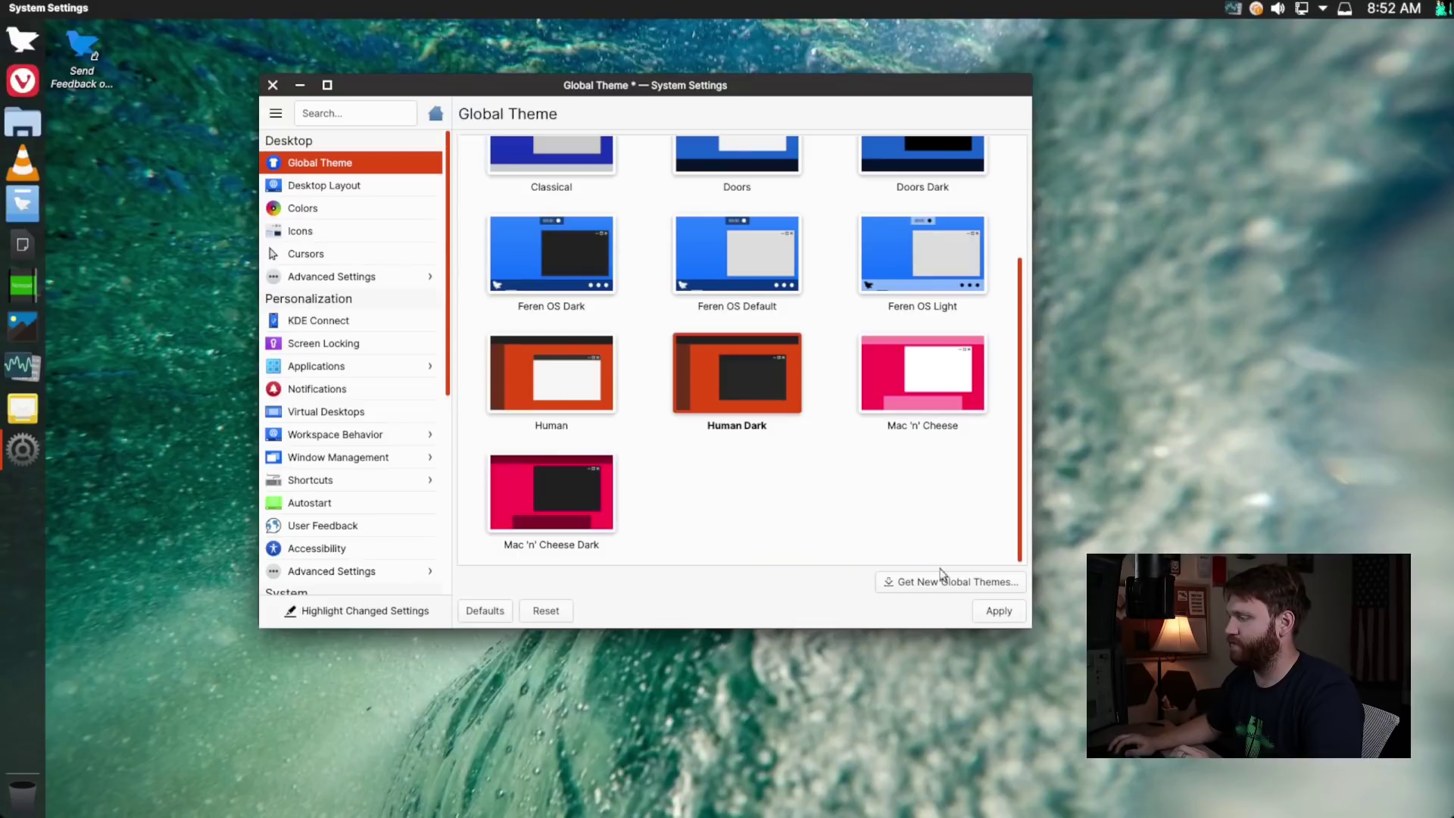
pyautogui.click(997, 611)
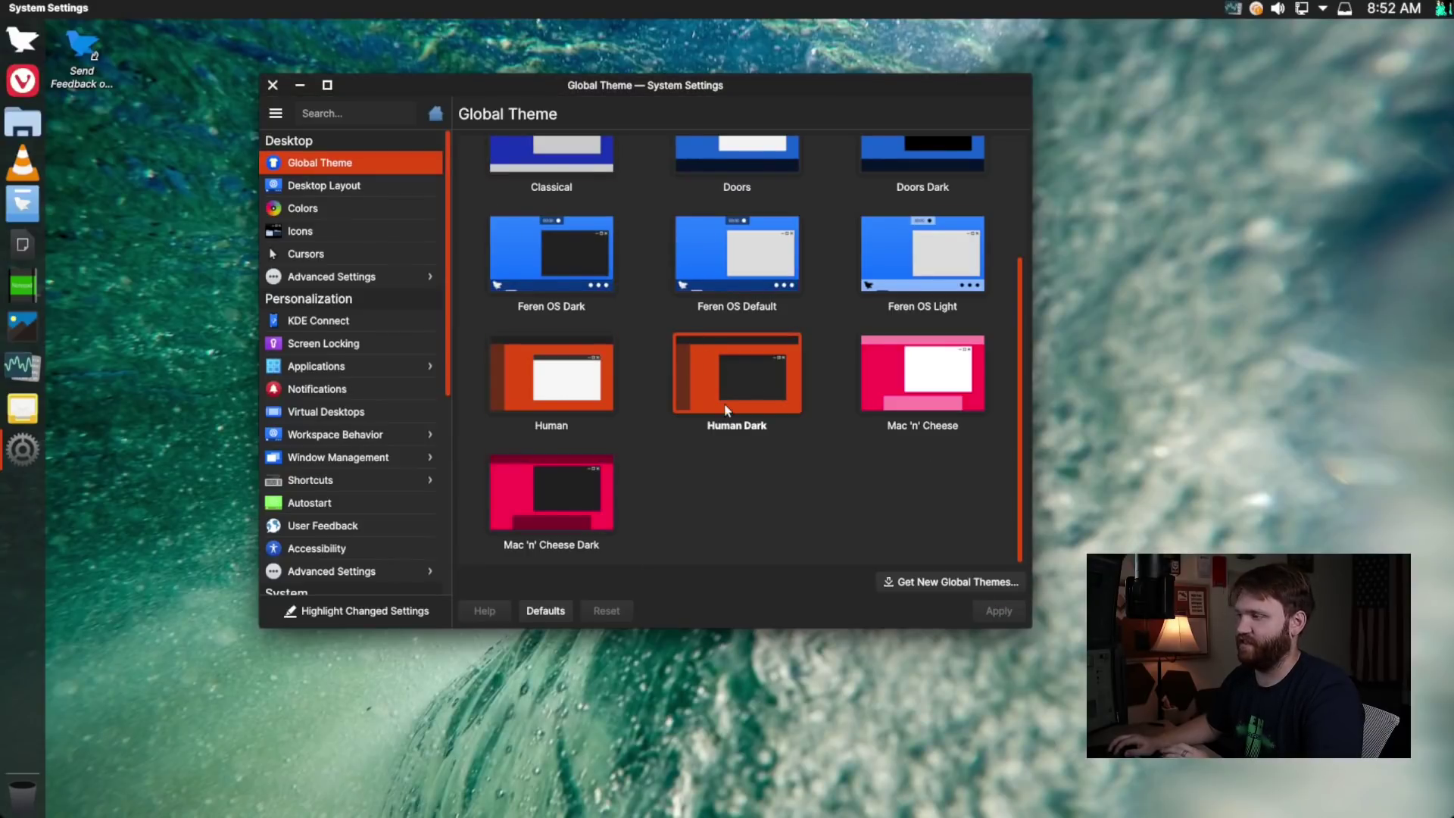
# Step: Select the Classical desktop layout and apply it
pyautogui.scroll(2, 757, 424)
pyautogui.click(324, 185)
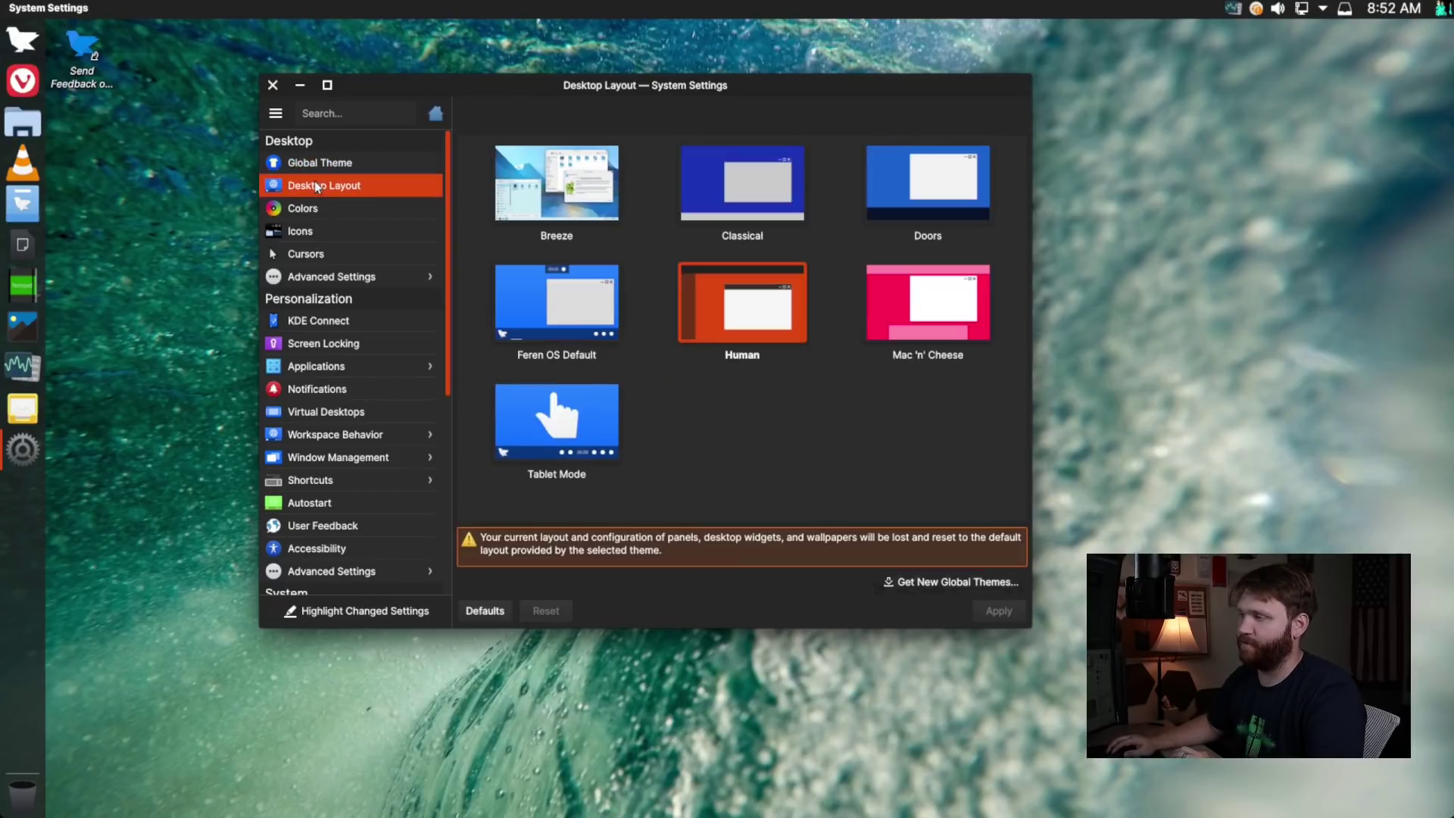
pyautogui.click(752, 203)
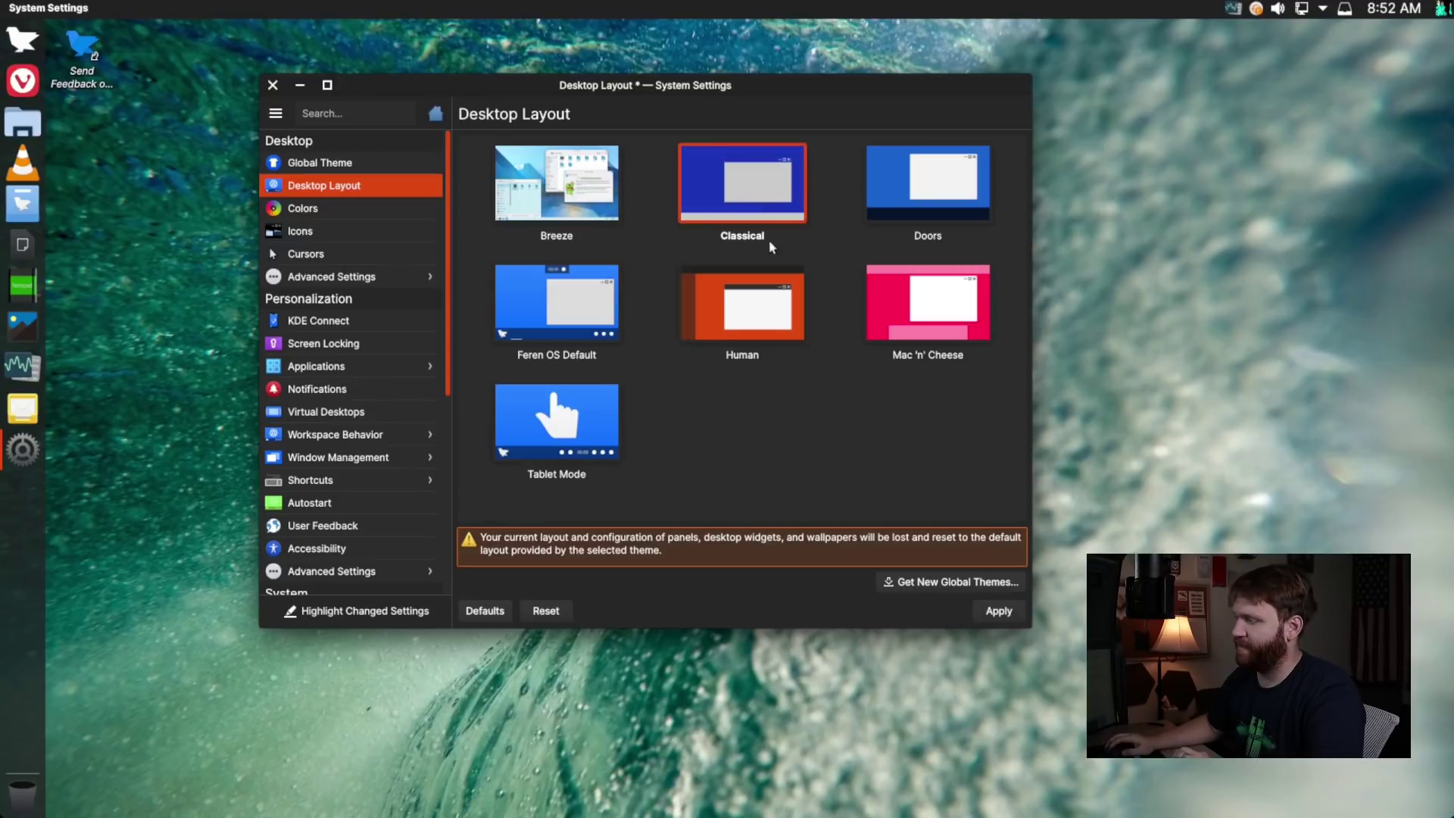
pyautogui.click(999, 611)
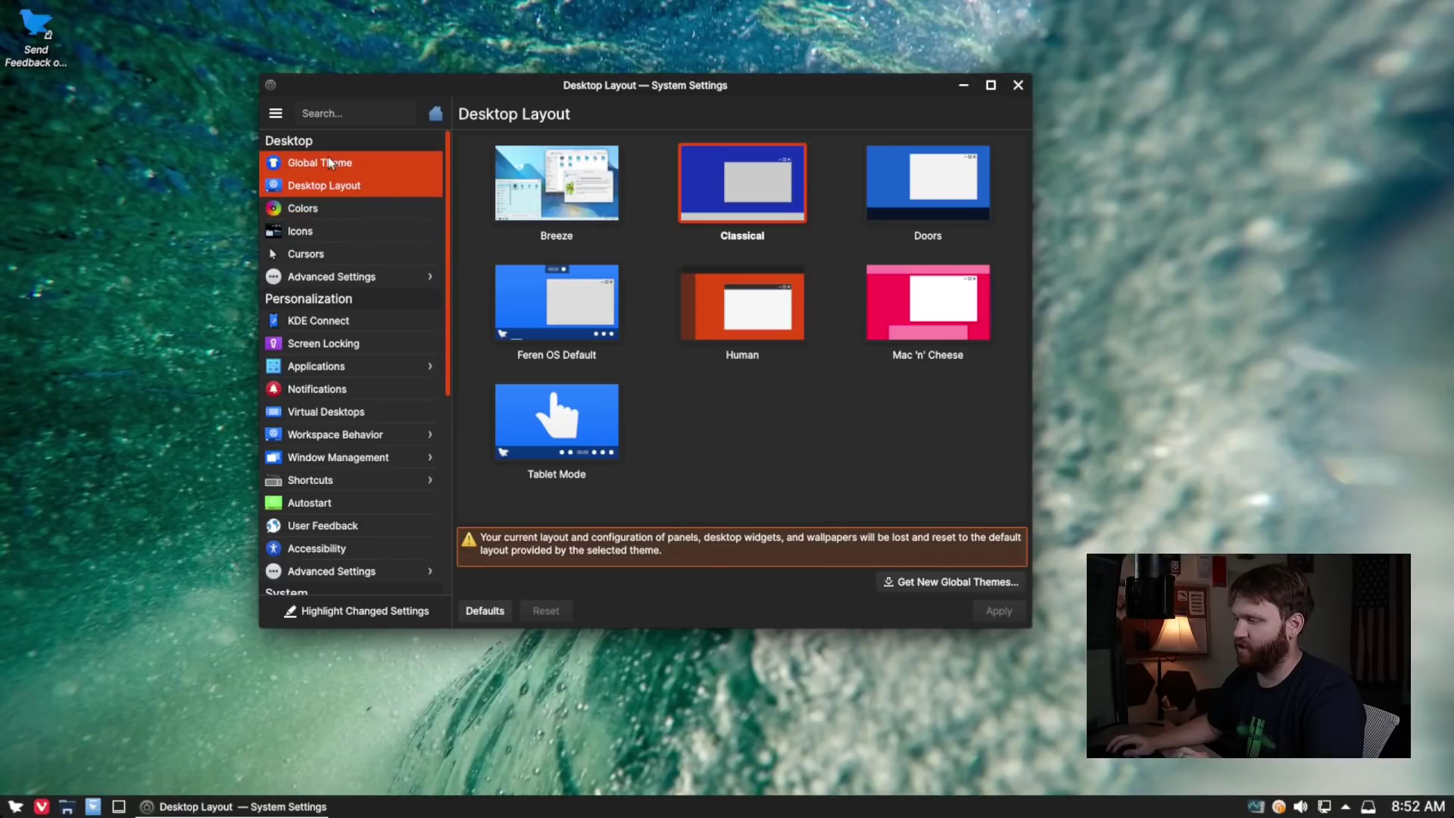
# Step: Apply the light Classical global theme, then select Mac 'n' Cheese under Desktop Layout
pyautogui.click(326, 162)
pyautogui.doubleClick(562, 310)
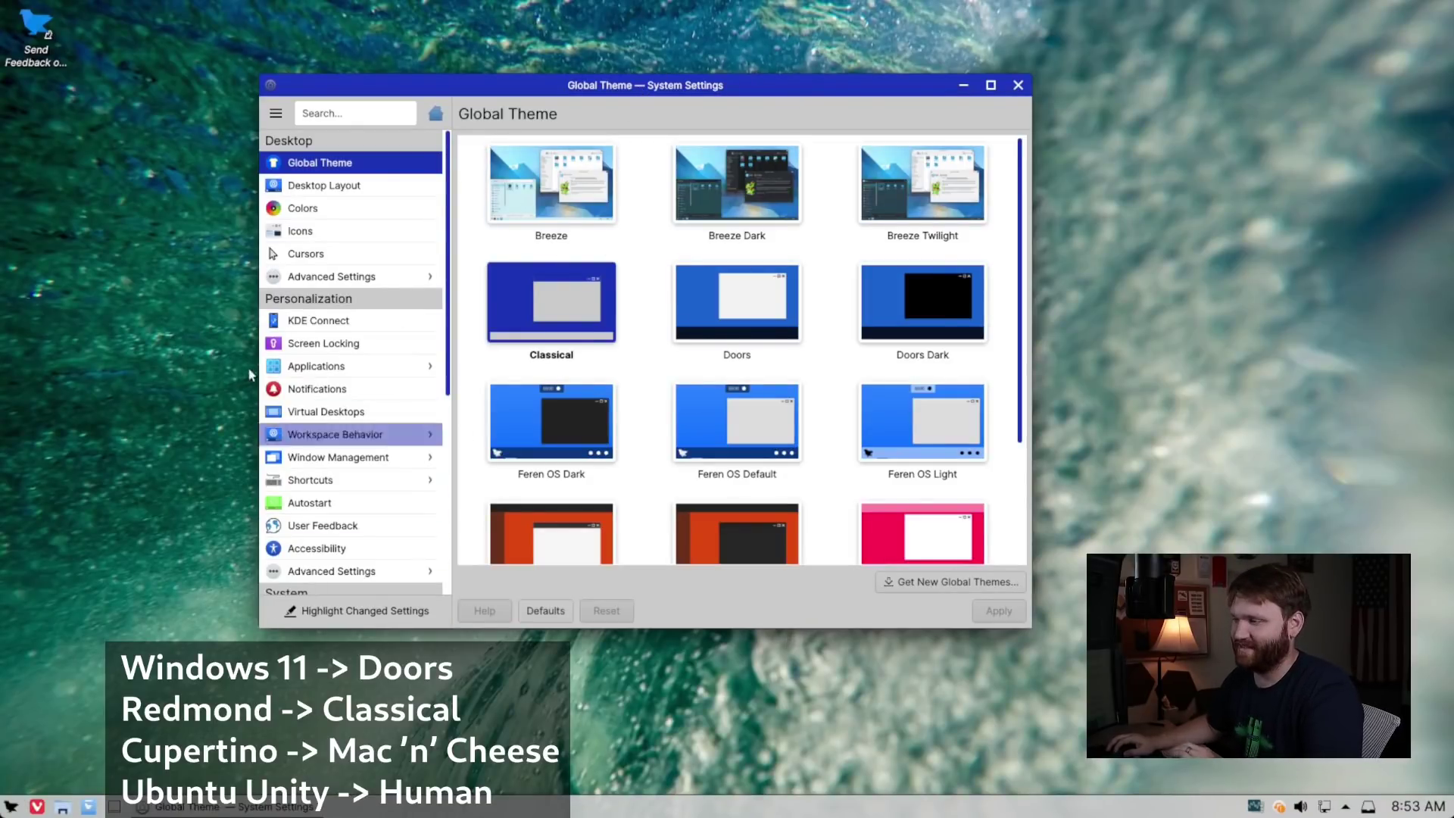
pyautogui.click(321, 187)
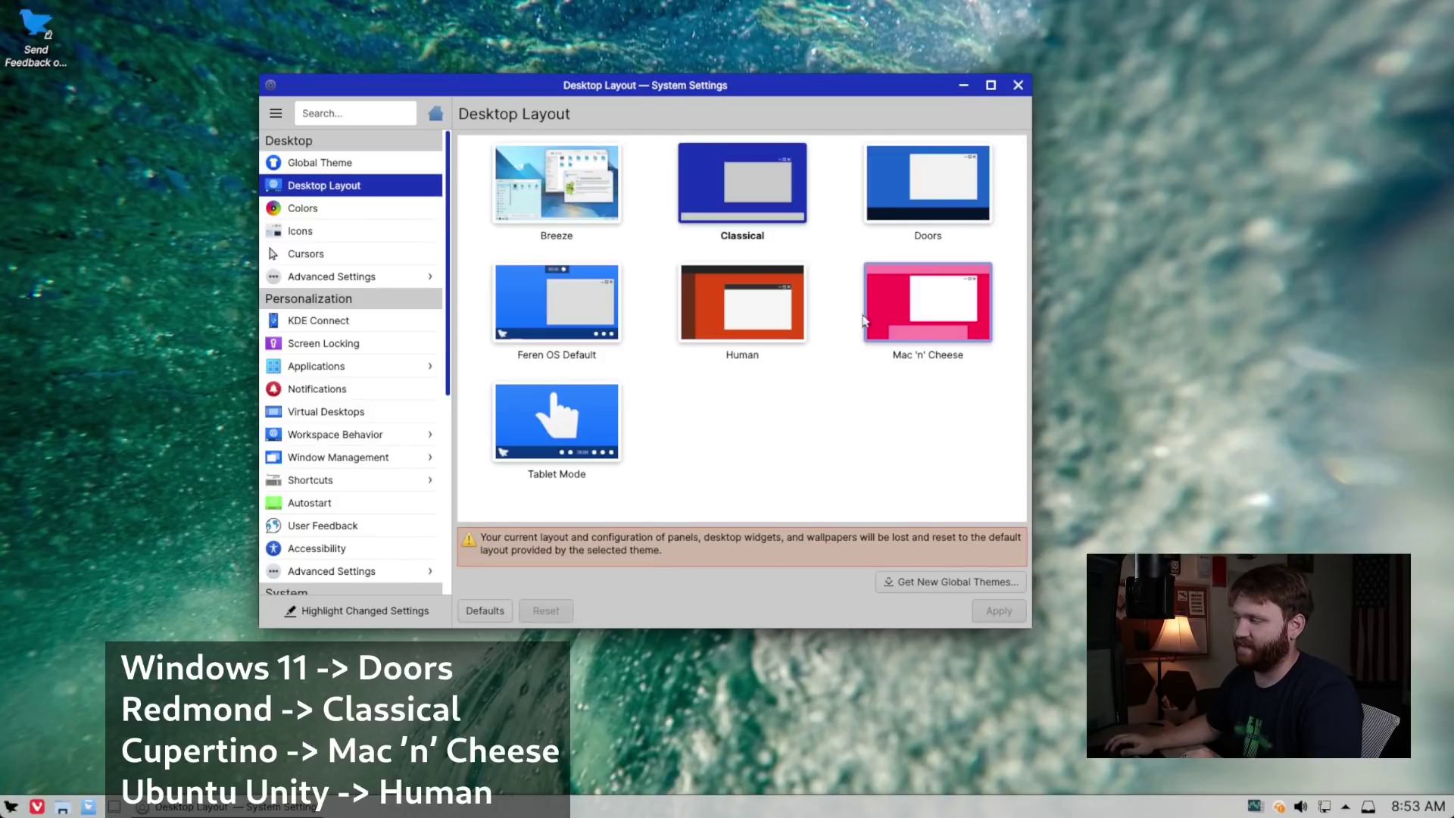
pyautogui.click(913, 305)
# Step: Apply the Mac 'n' Cheese layout, then apply the Mac 'n' Cheese Dark global theme
pyautogui.click(990, 610)
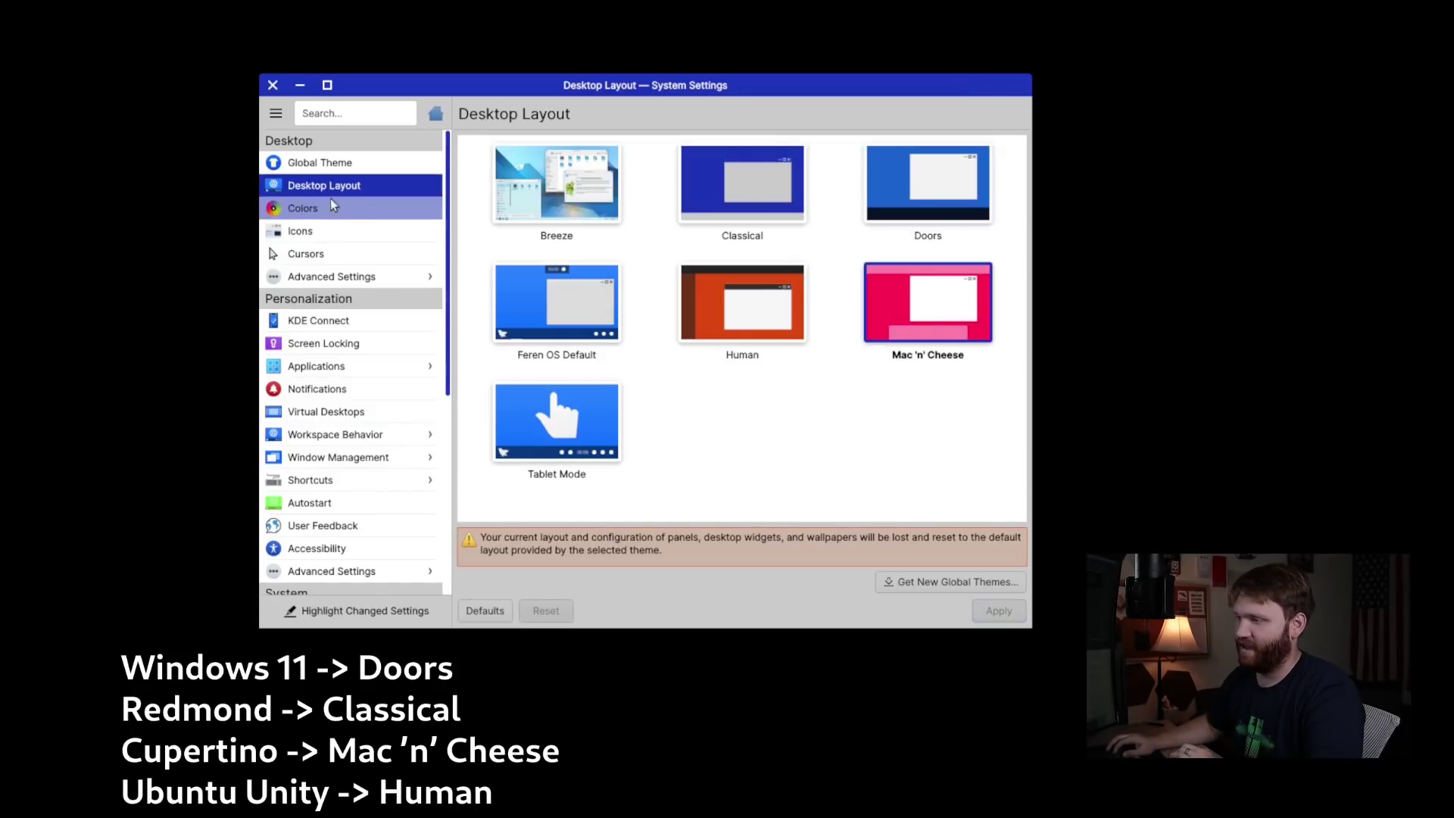
pyautogui.click(328, 170)
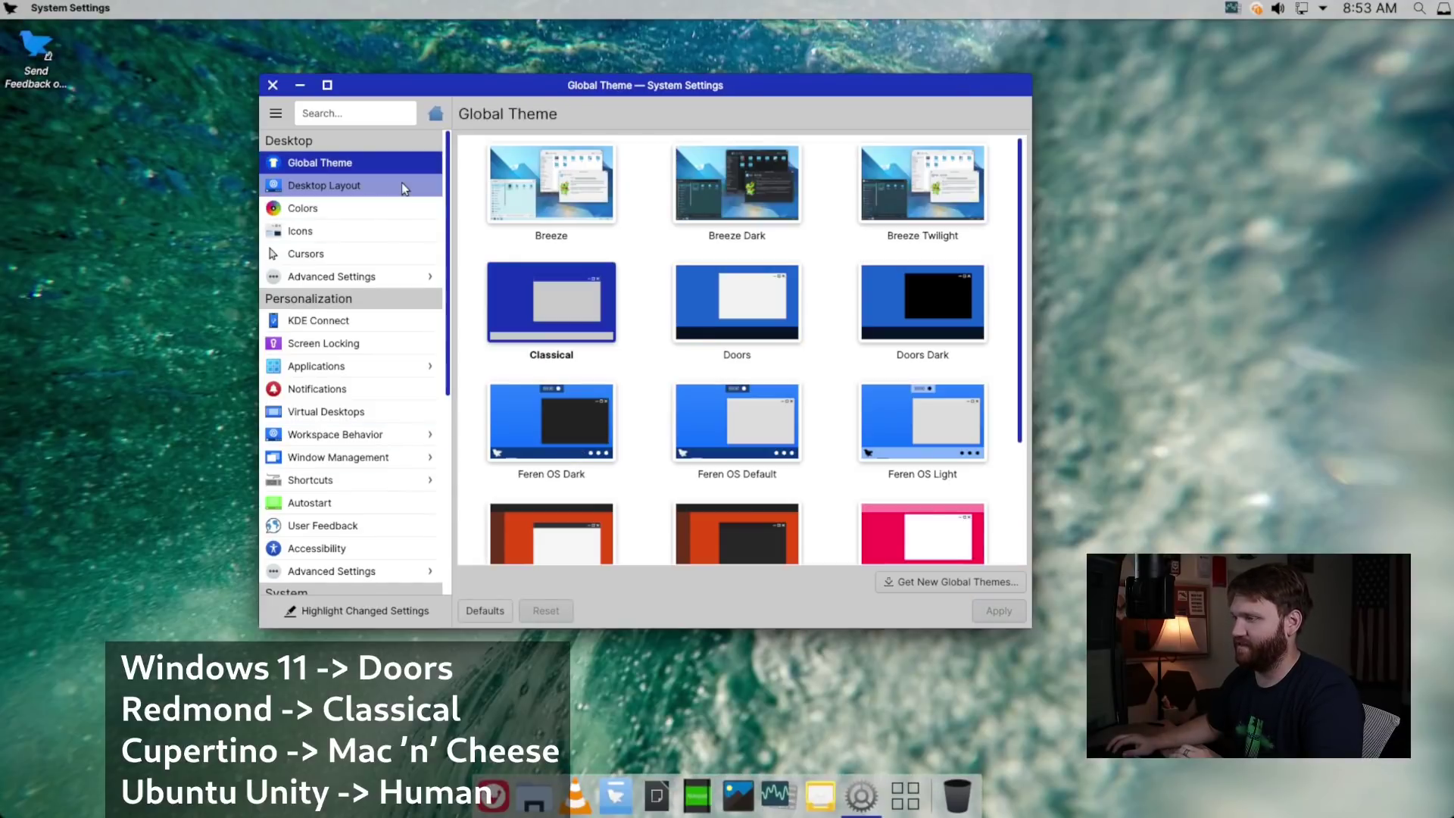
pyautogui.scroll(-1, 703, 410)
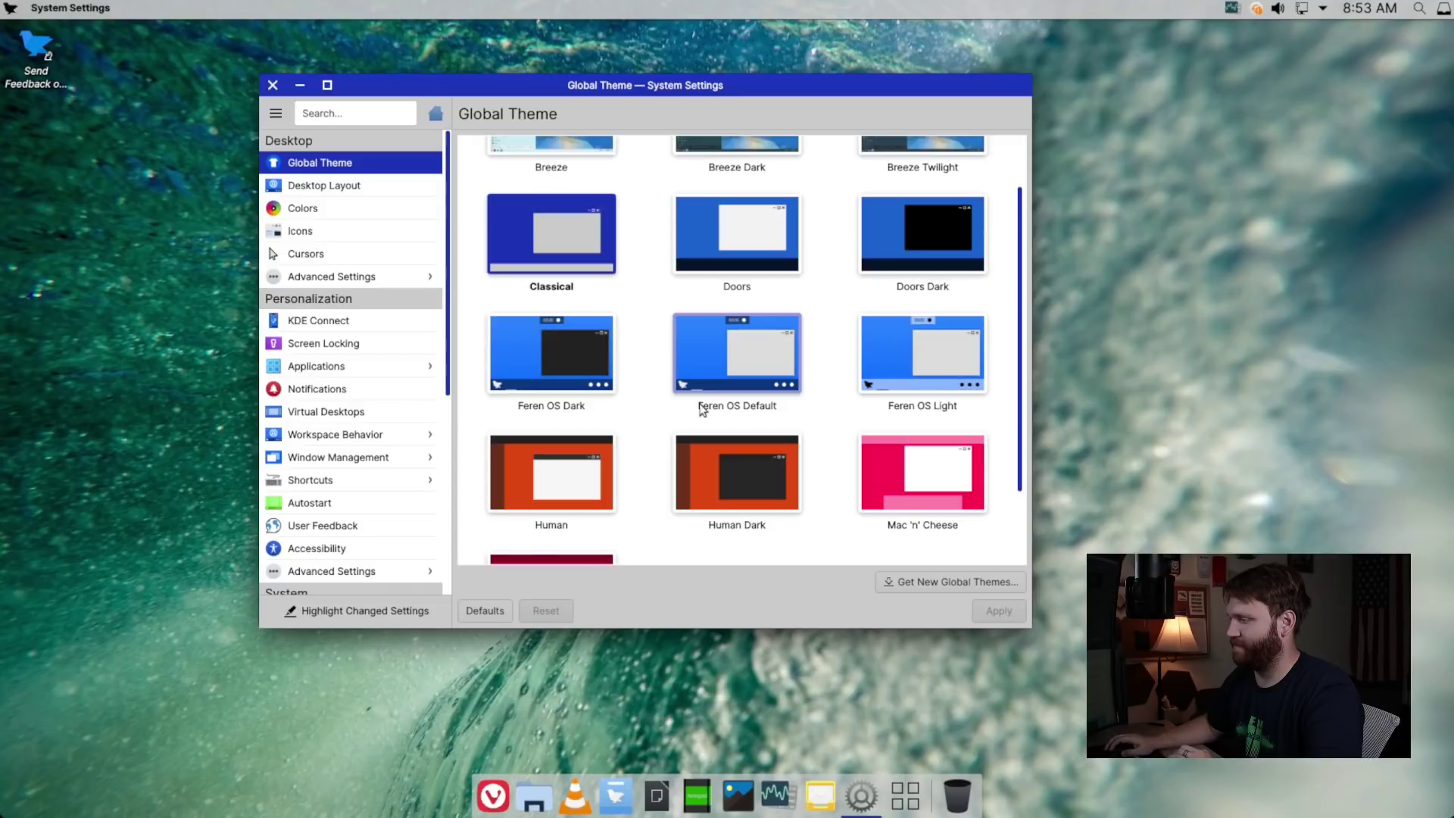
pyautogui.scroll(-2, 702, 409)
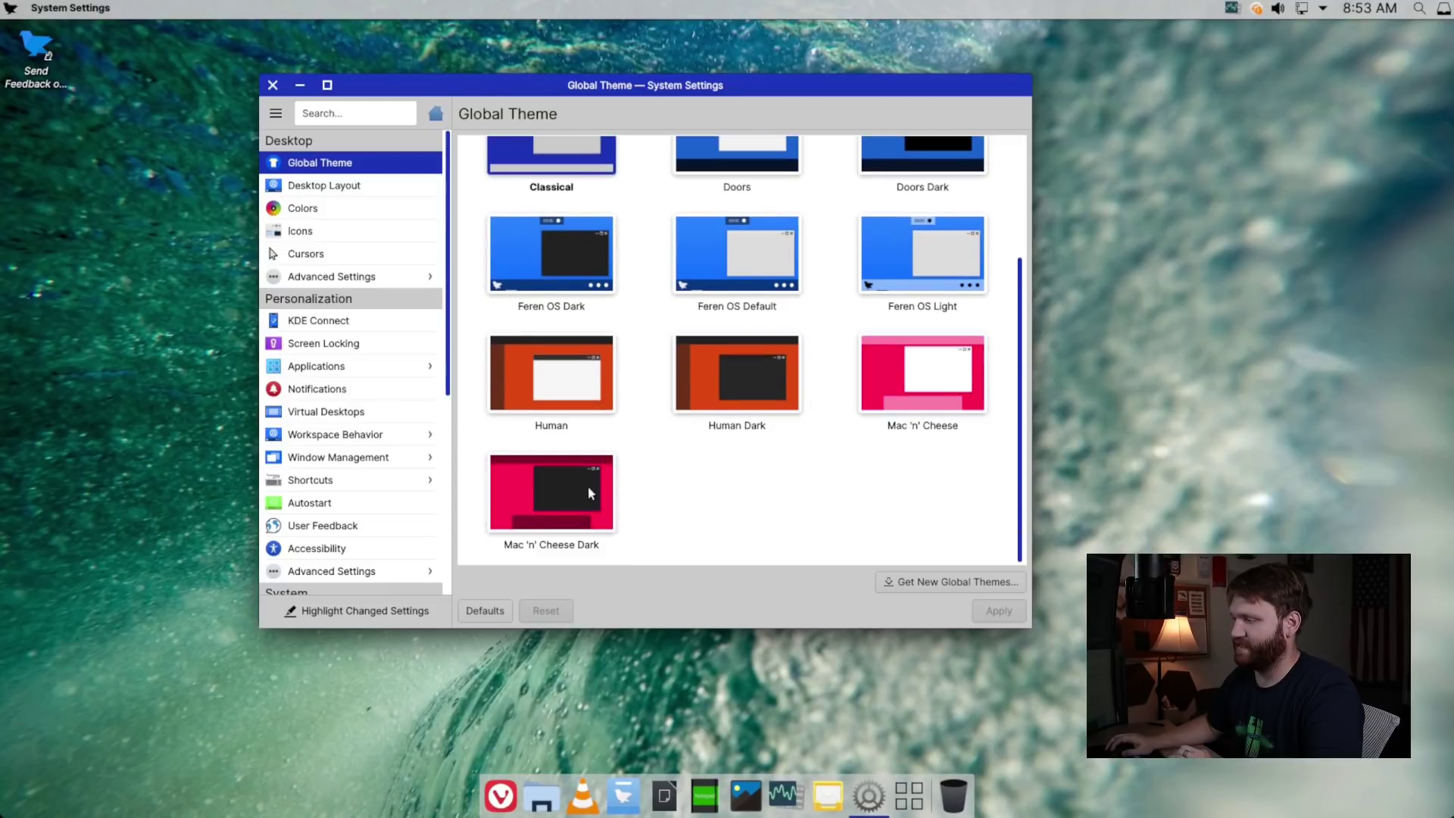
pyautogui.click(564, 496)
pyautogui.click(999, 611)
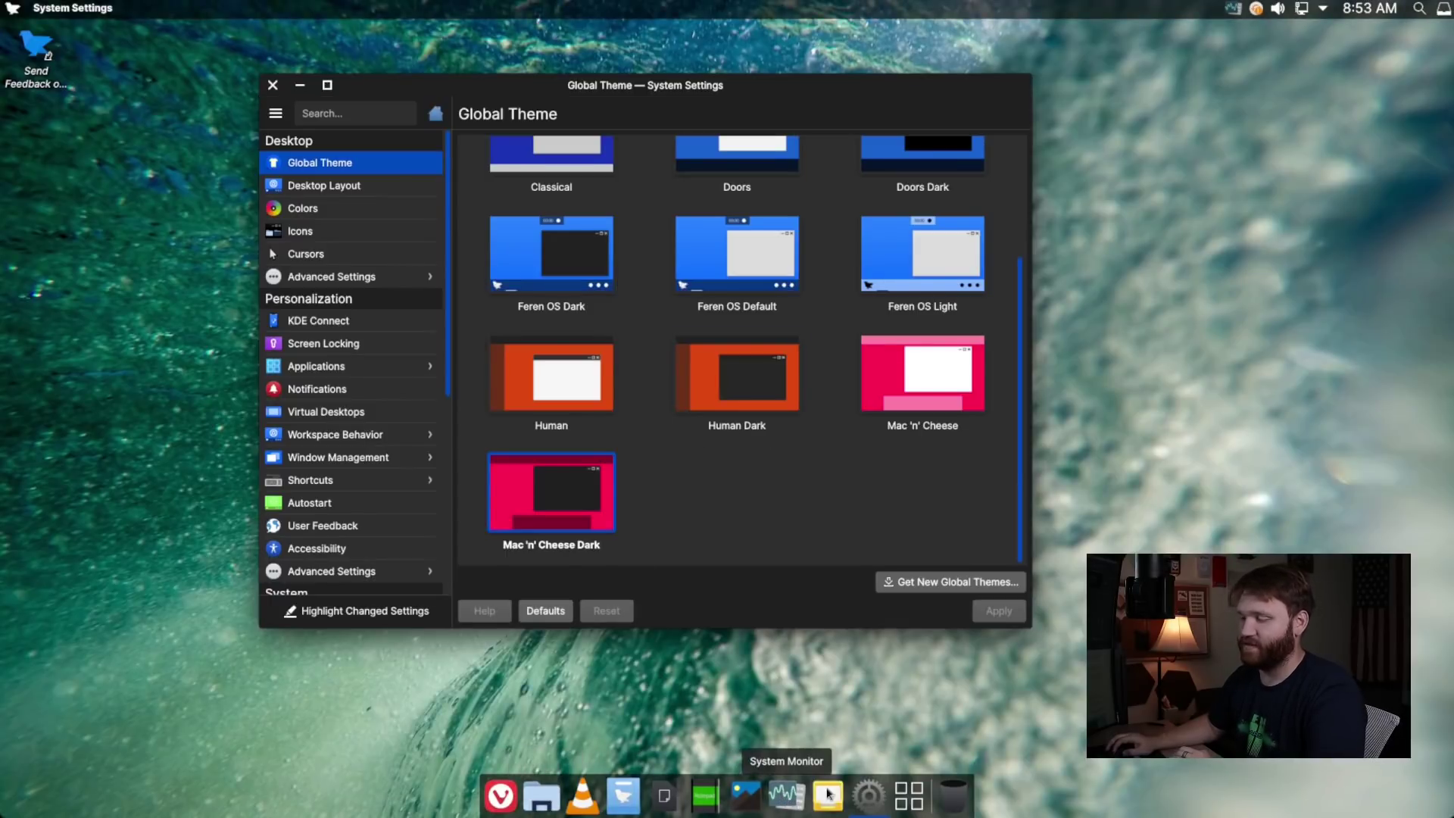
pyautogui.click(912, 801)
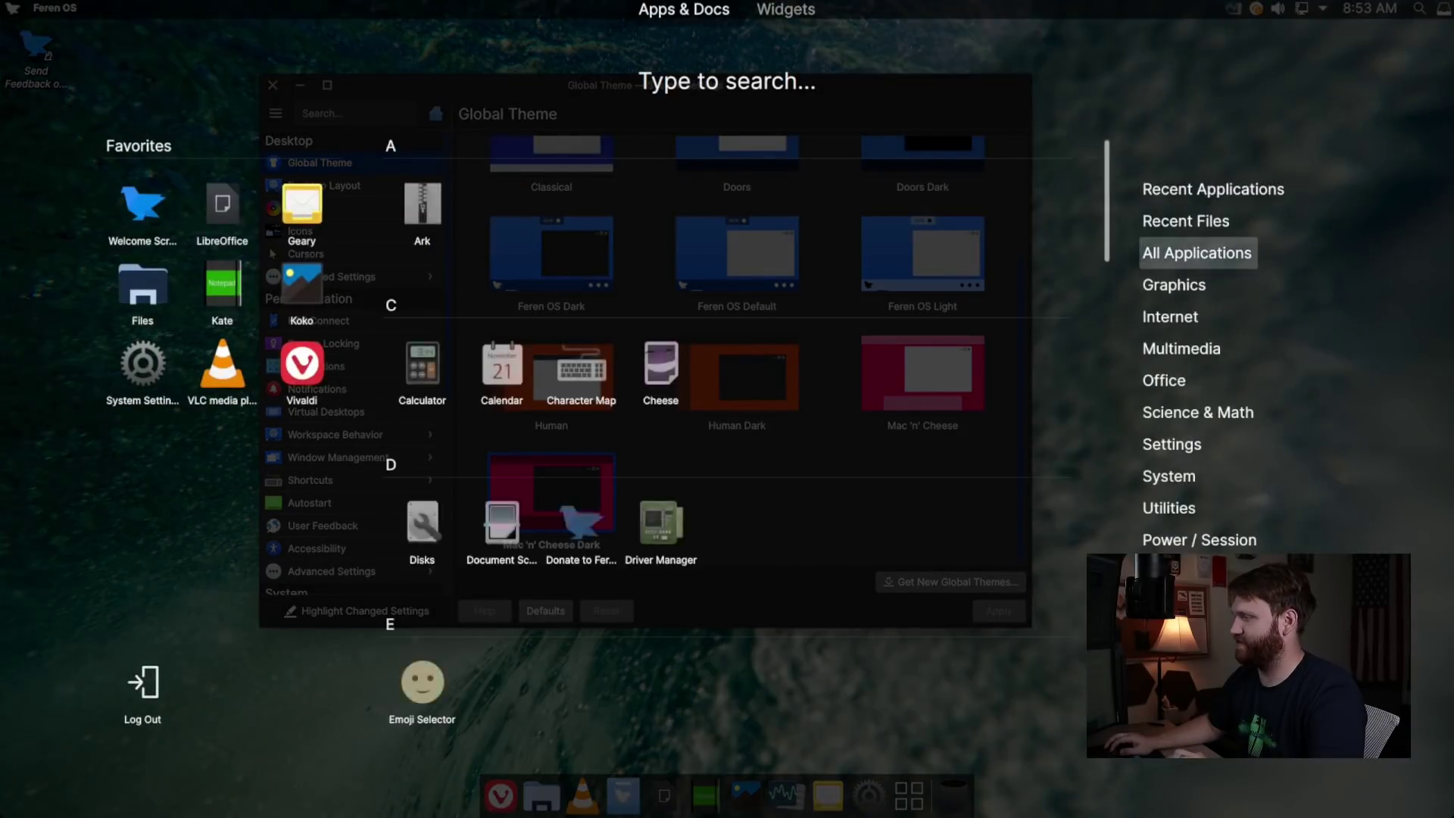
pyautogui.moveTo(1197, 253)
pyautogui.press('Escape')
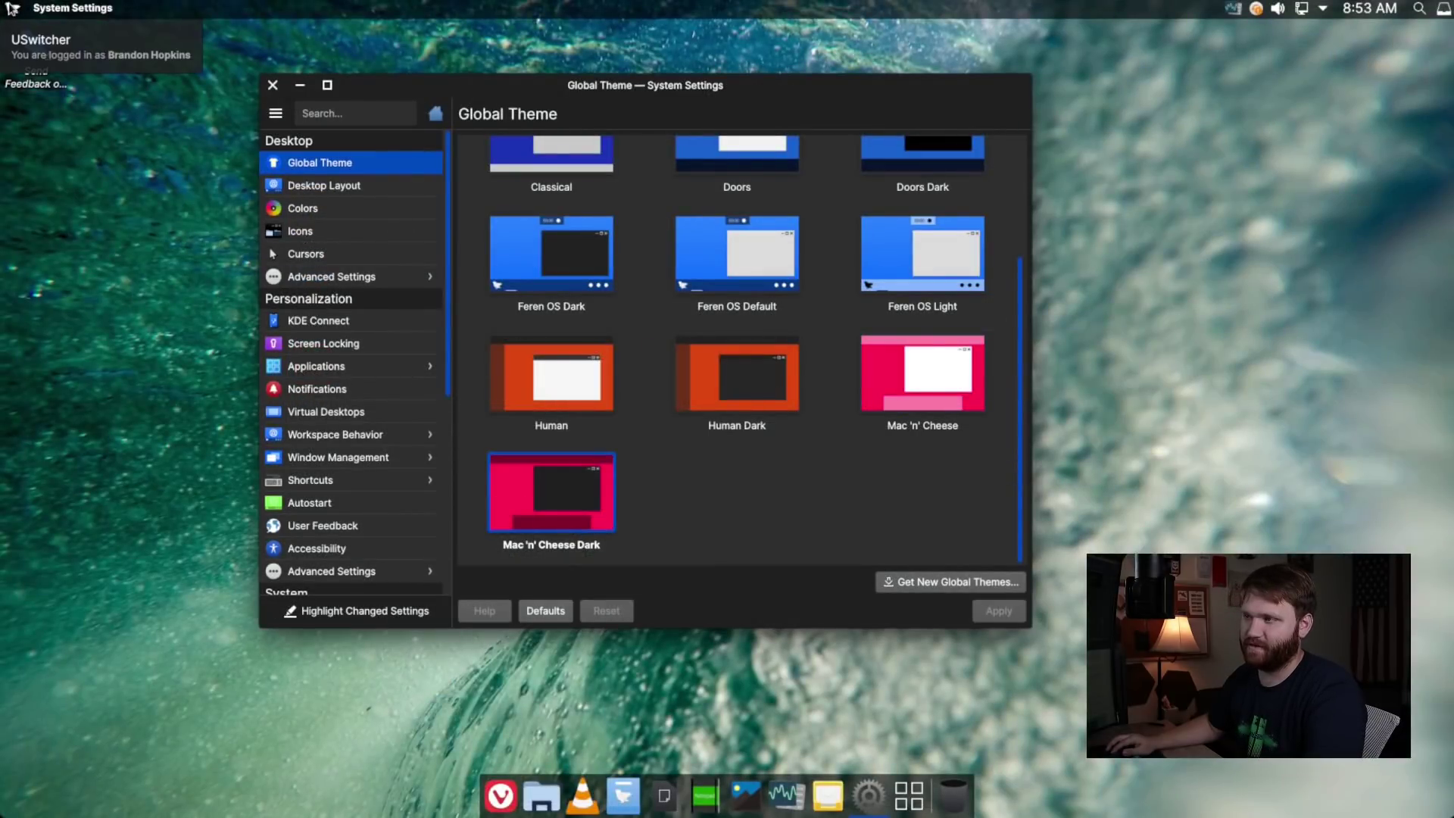
pyautogui.click(13, 10)
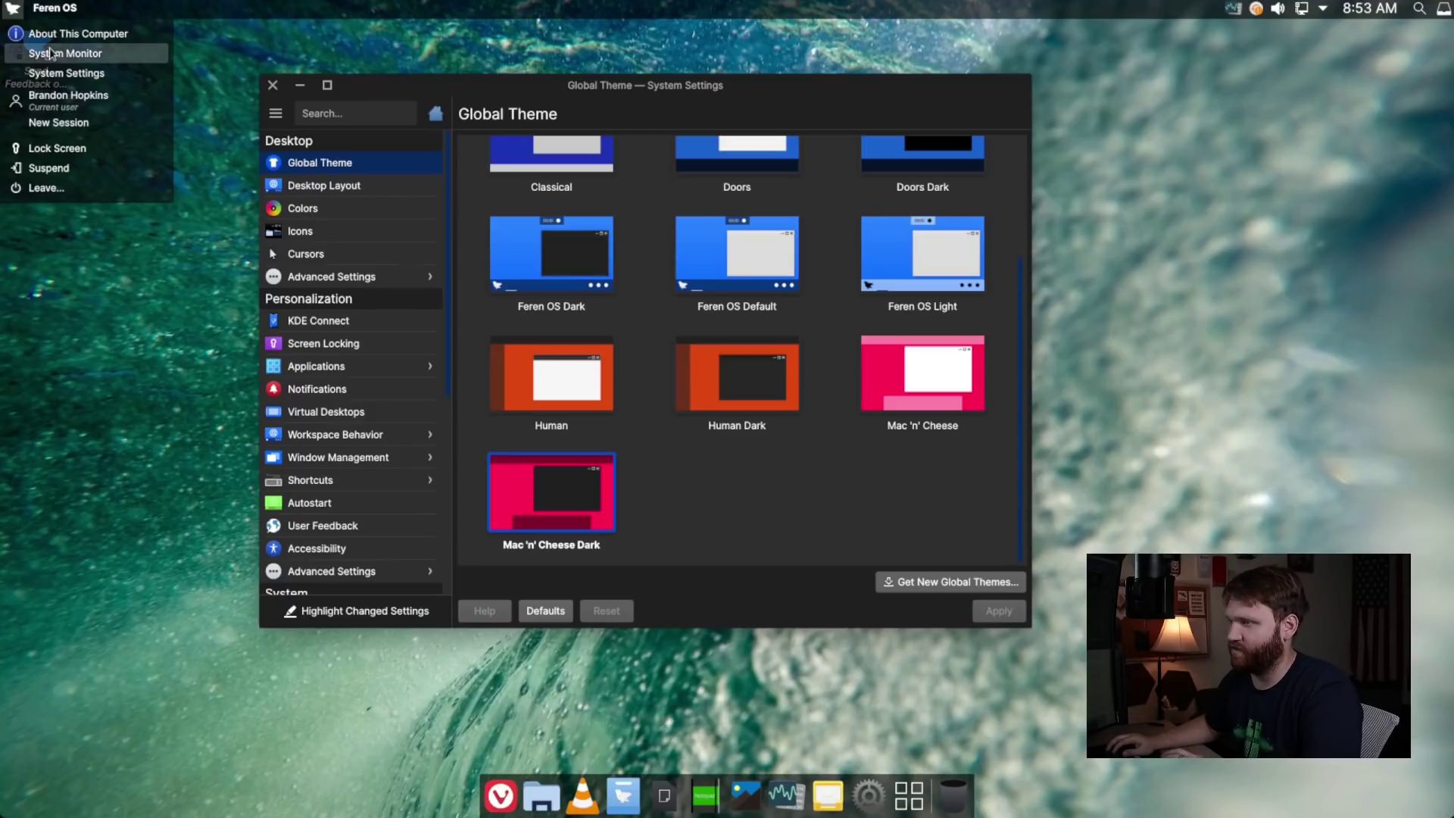
pyautogui.click(909, 539)
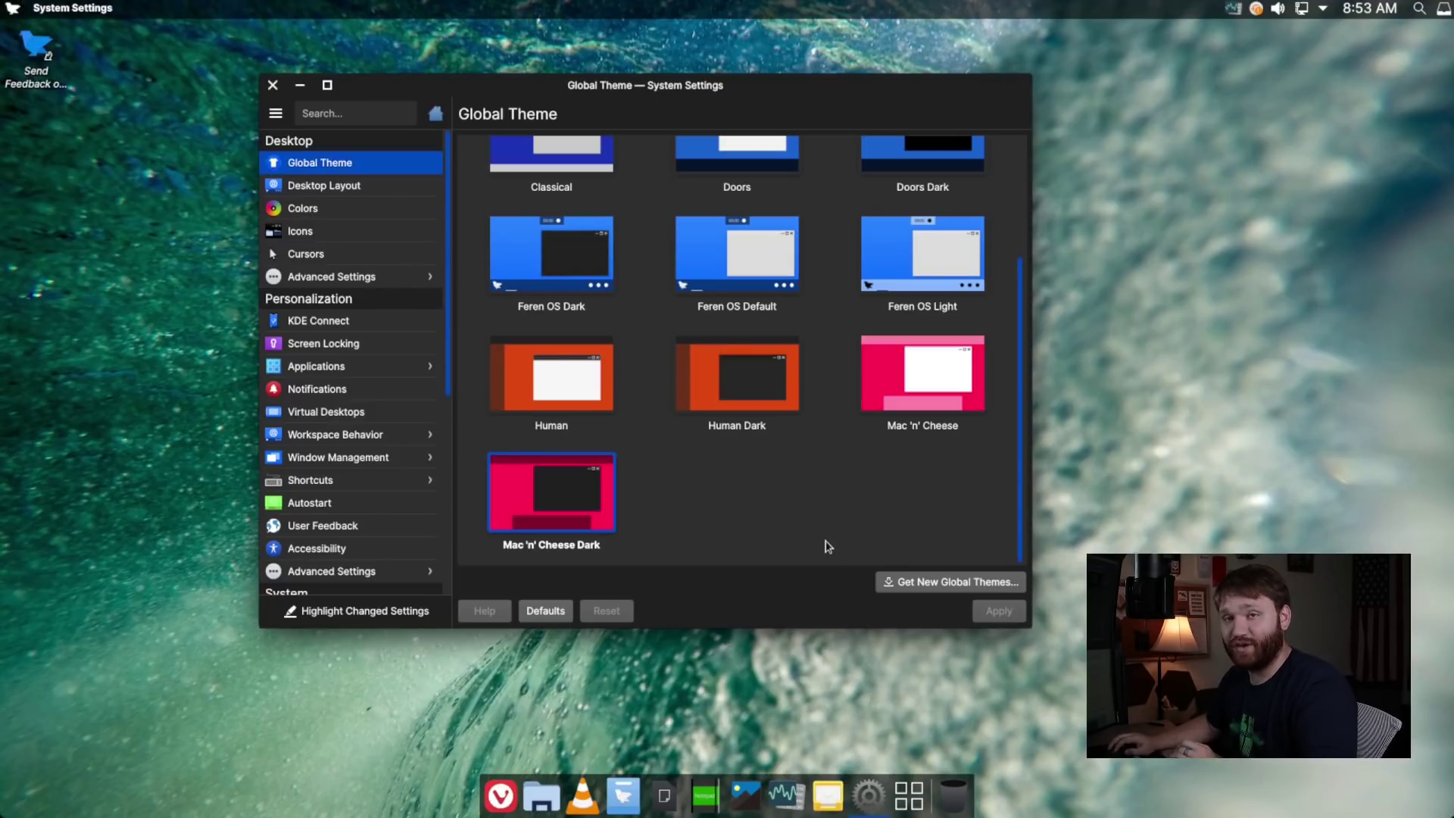
# Step: Apply the Doors Dark global theme
pyautogui.scroll(1, 865, 541)
pyautogui.scroll(1, 864, 541)
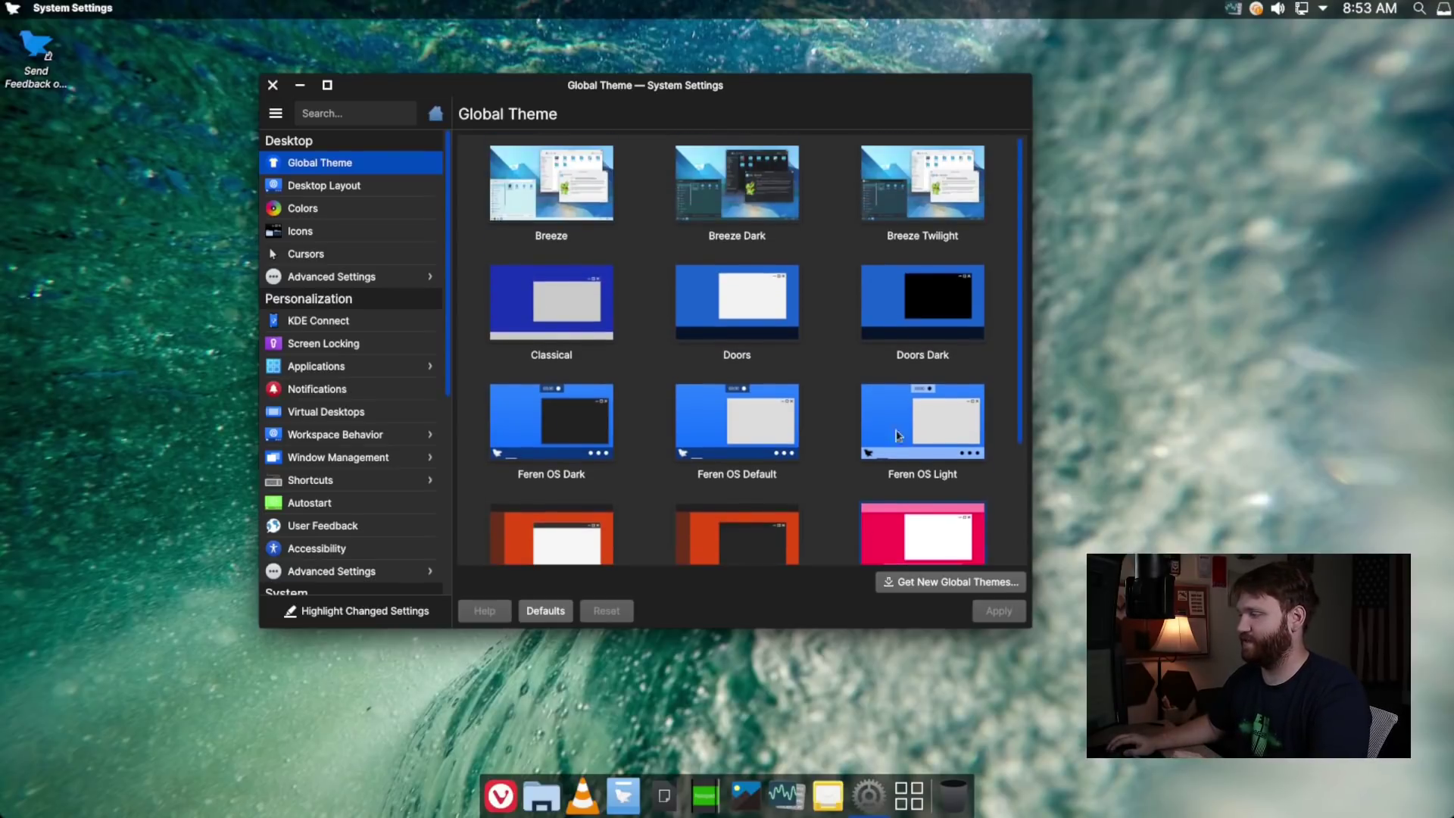
pyautogui.click(930, 301)
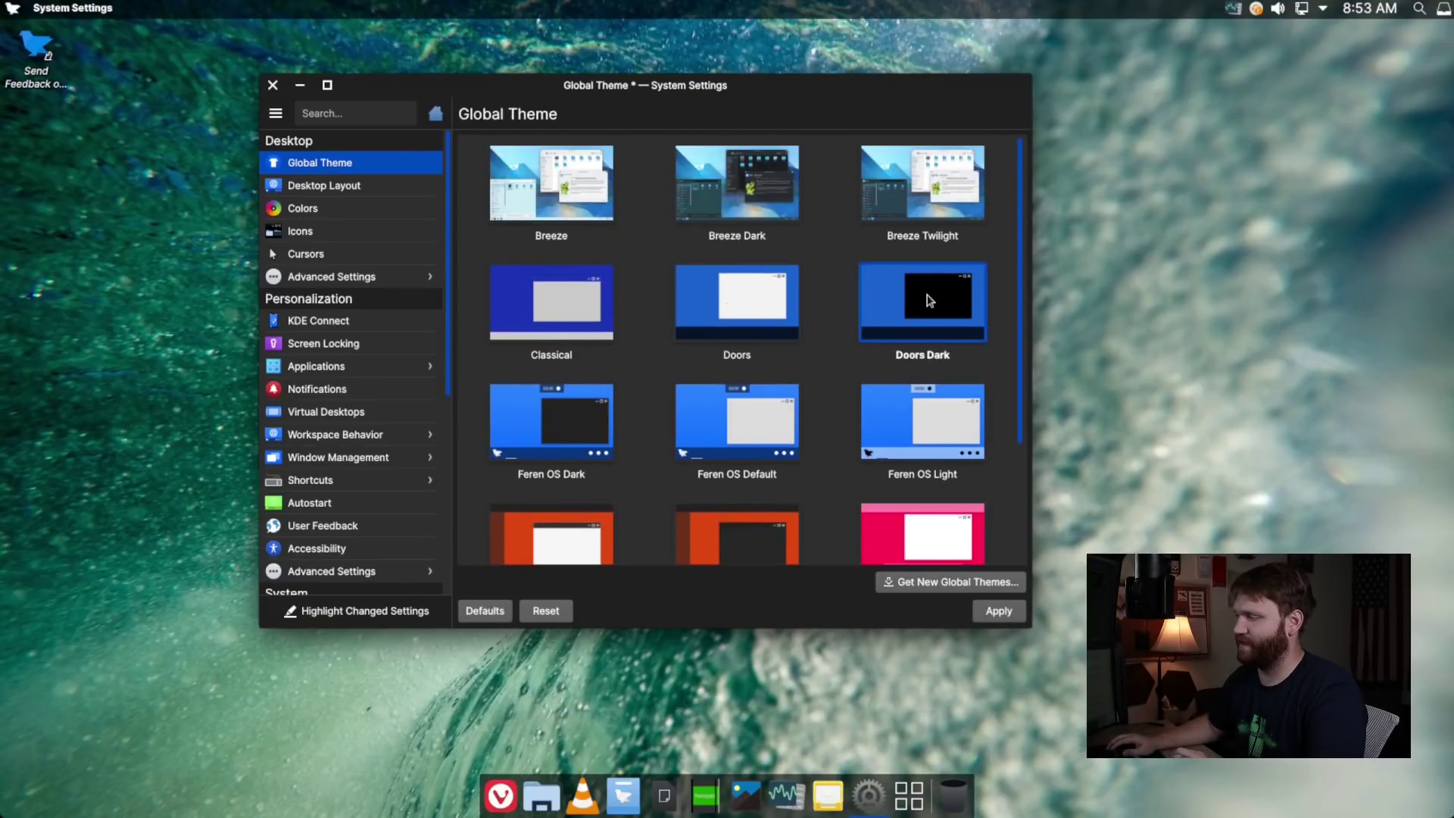
pyautogui.click(1005, 618)
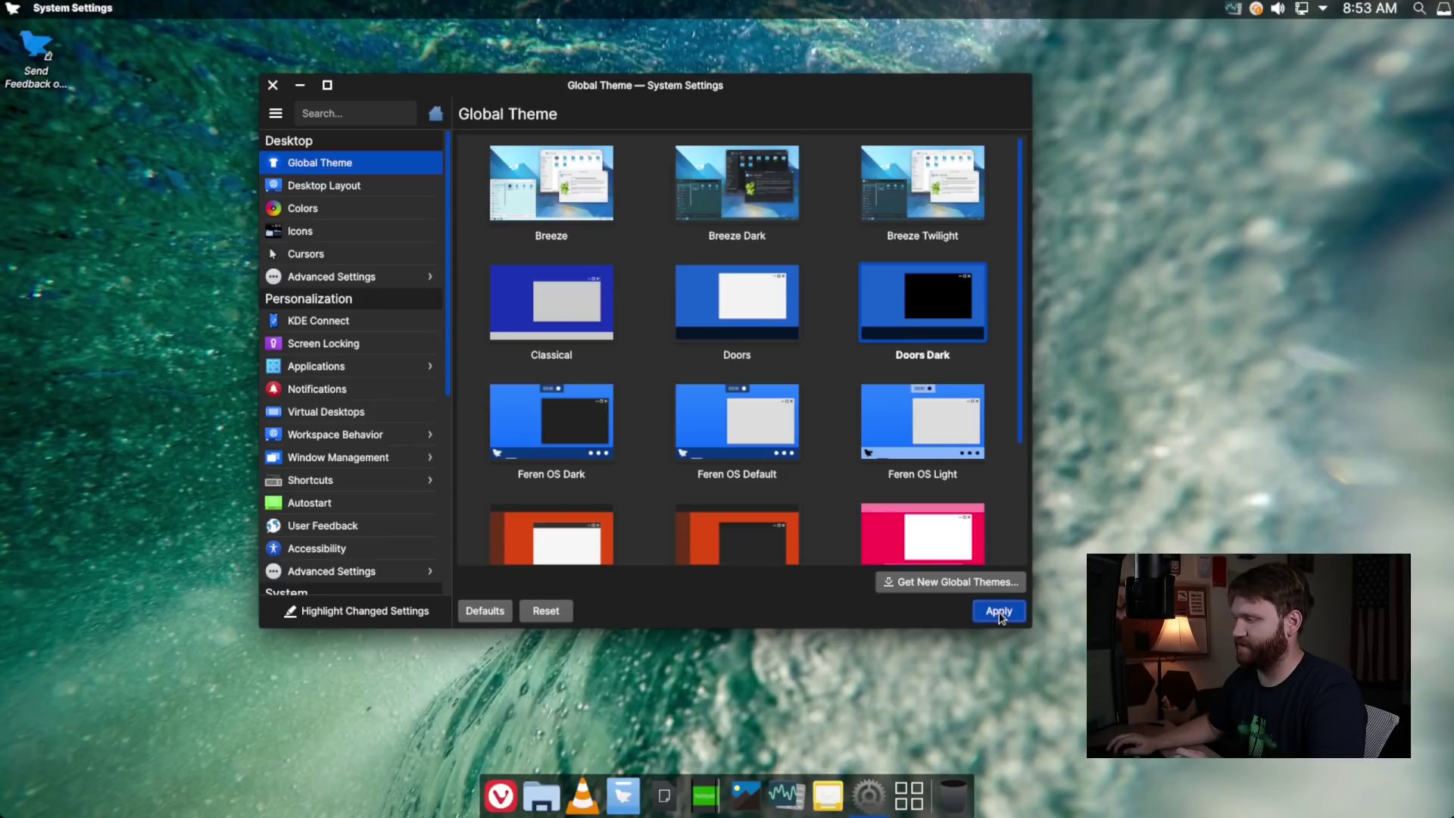
# Step: Apply the Doors desktop layout for a centred bottom taskbar
pyautogui.click(383, 186)
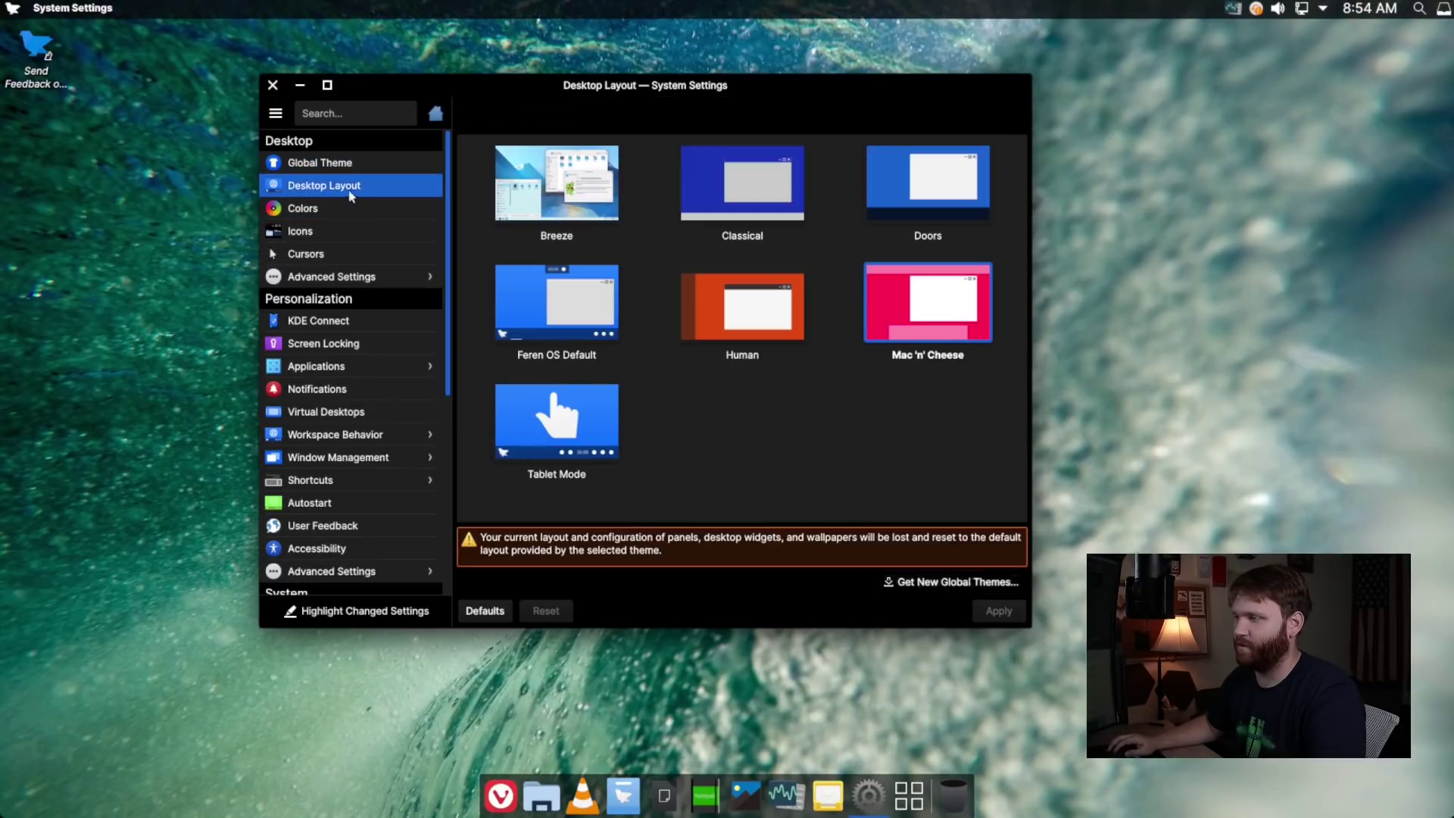
pyautogui.click(899, 221)
pyautogui.click(1000, 612)
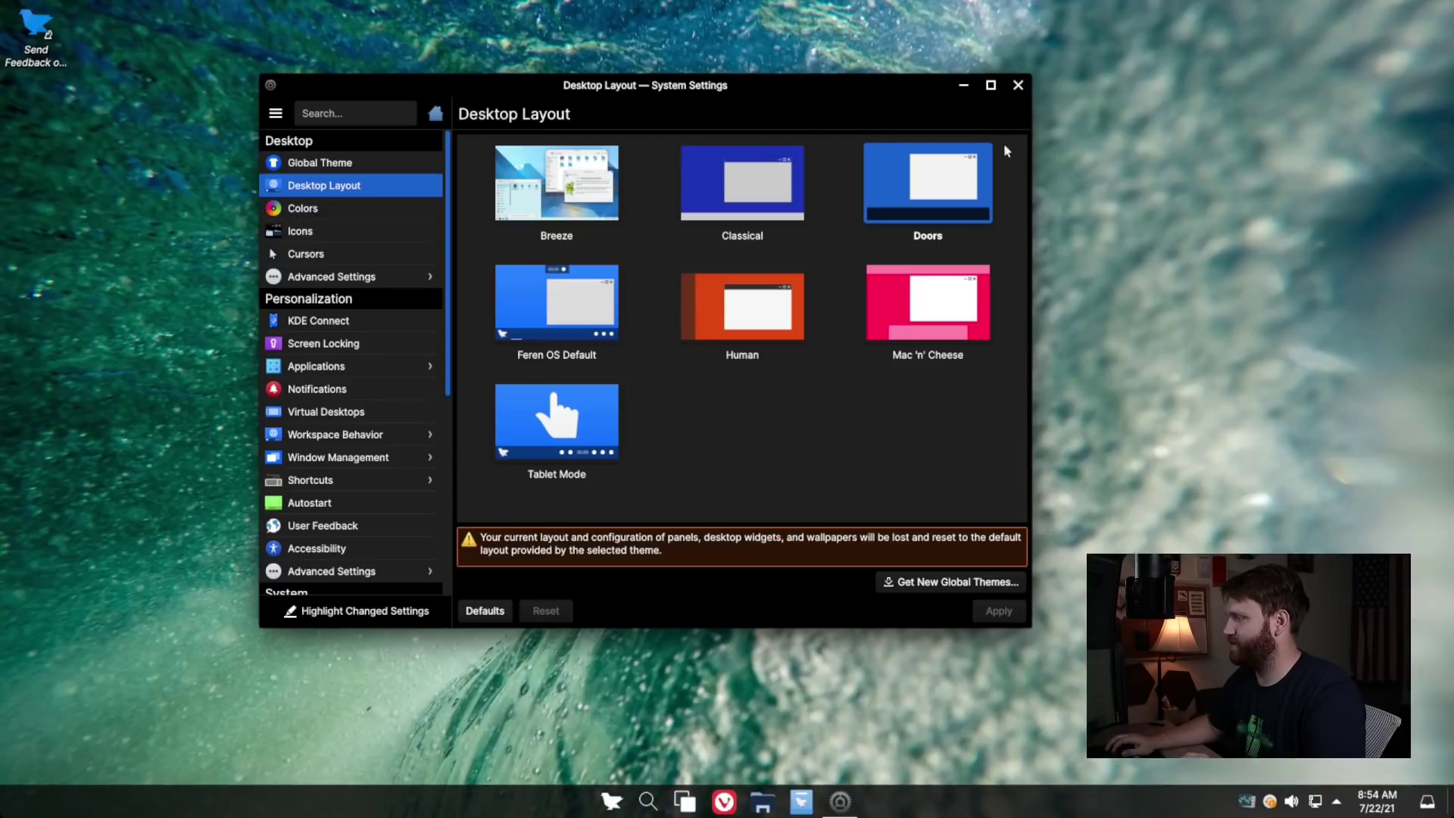
# Step: Close System Settings, browse the start menu, then toggle the desktop overview with Ctrl+F8 twice
pyautogui.click(1018, 87)
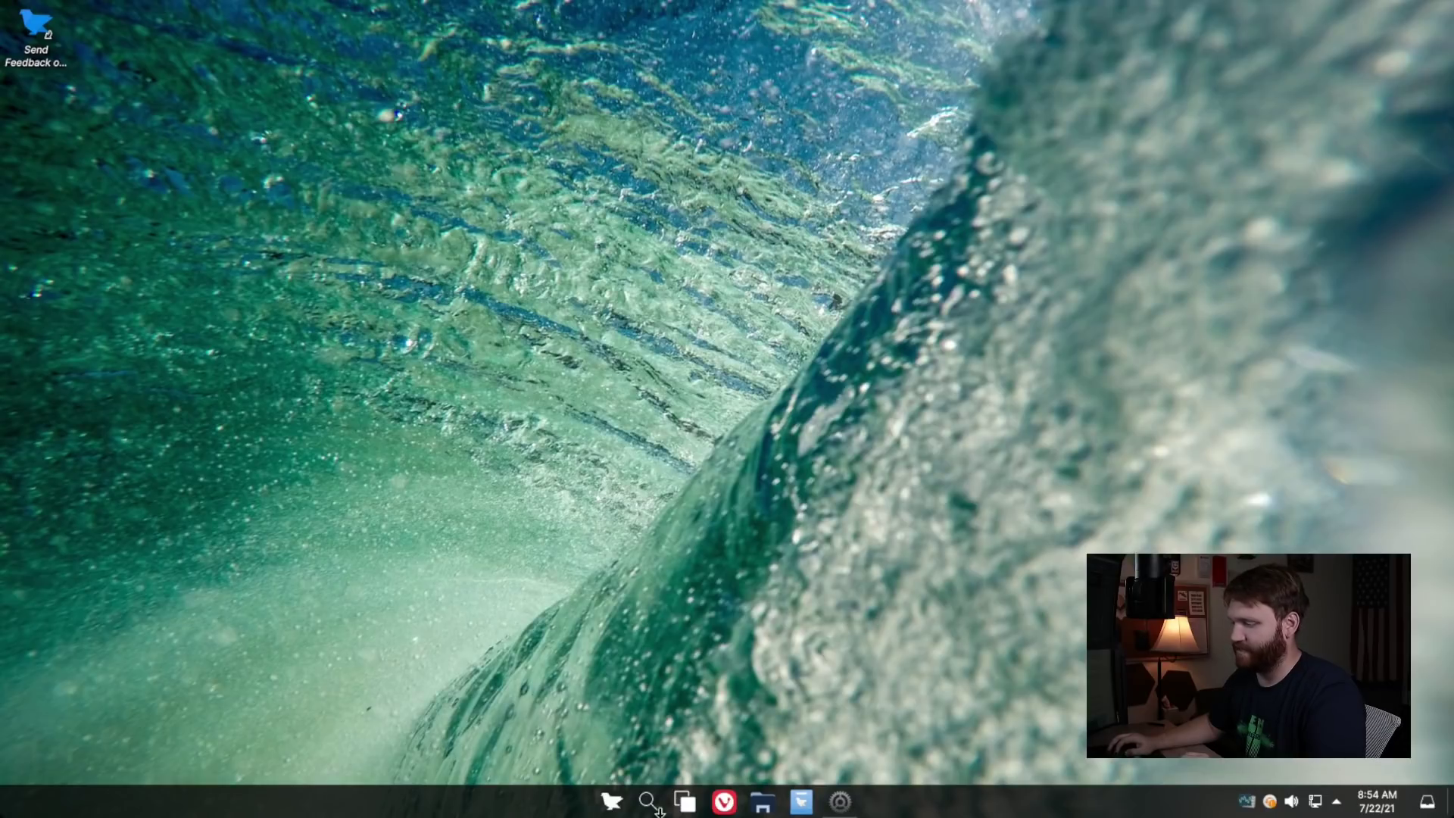
pyautogui.click(611, 801)
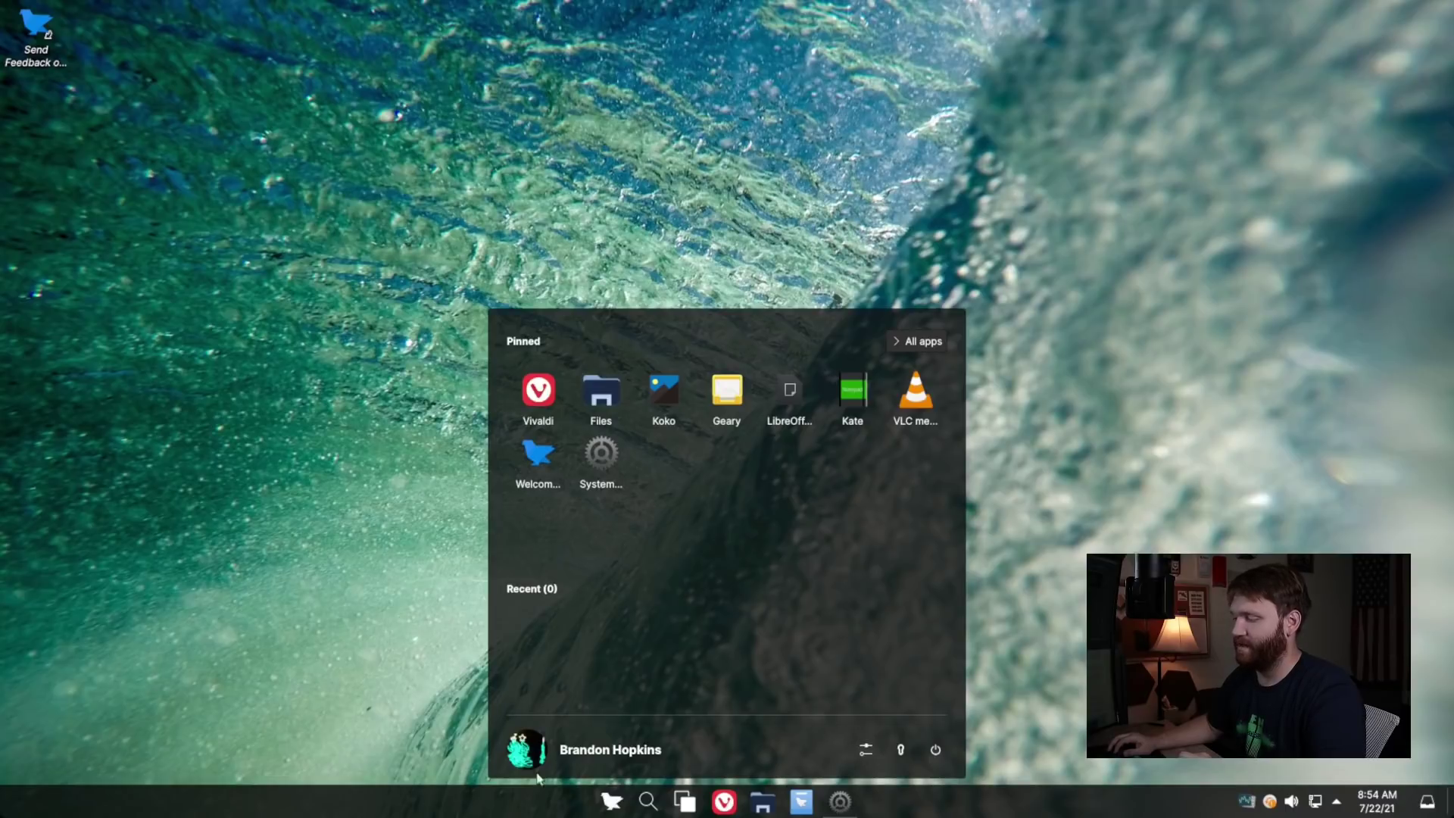
pyautogui.click(649, 803)
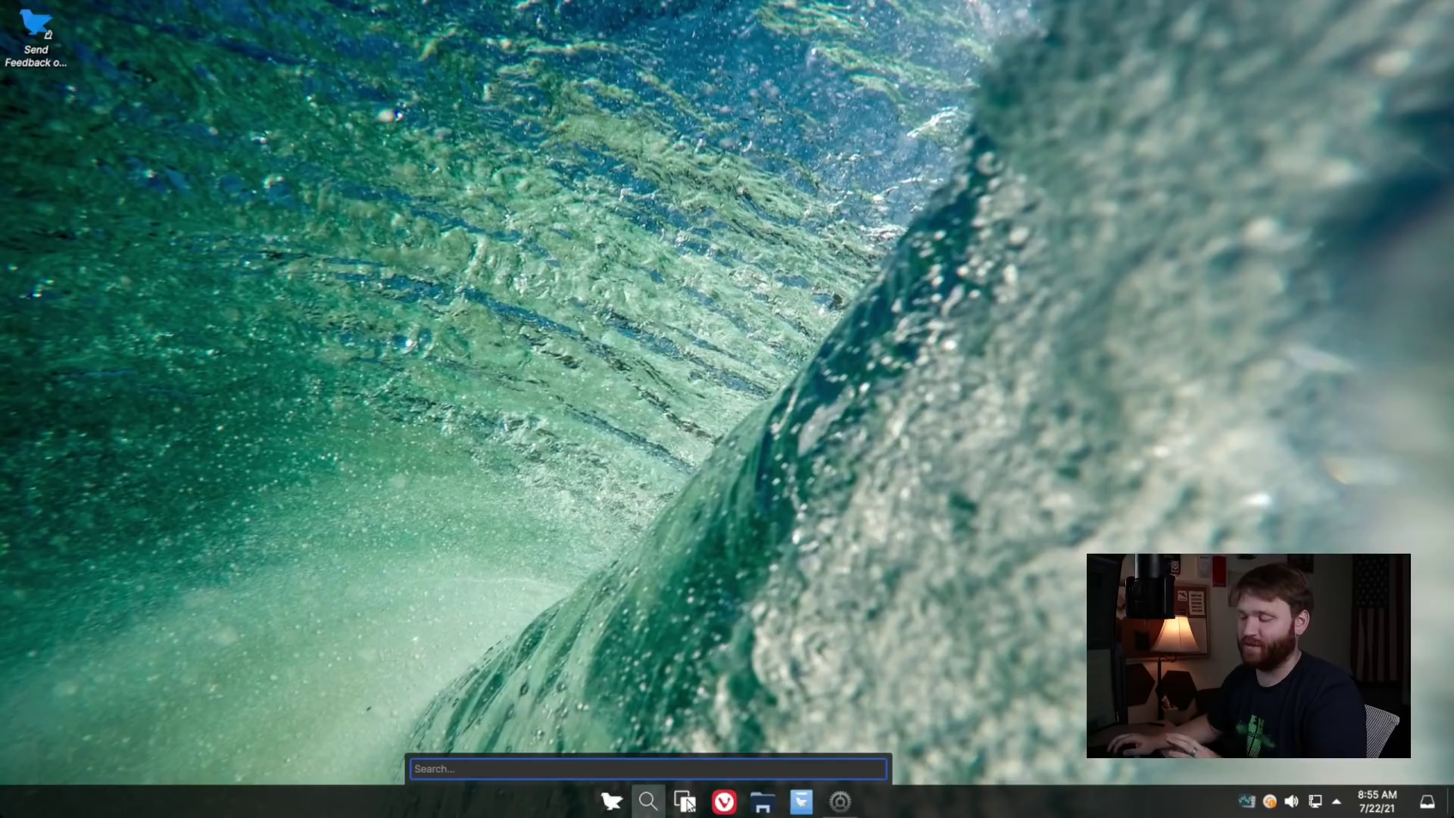
pyautogui.hotkey('ctrl', 'F8')
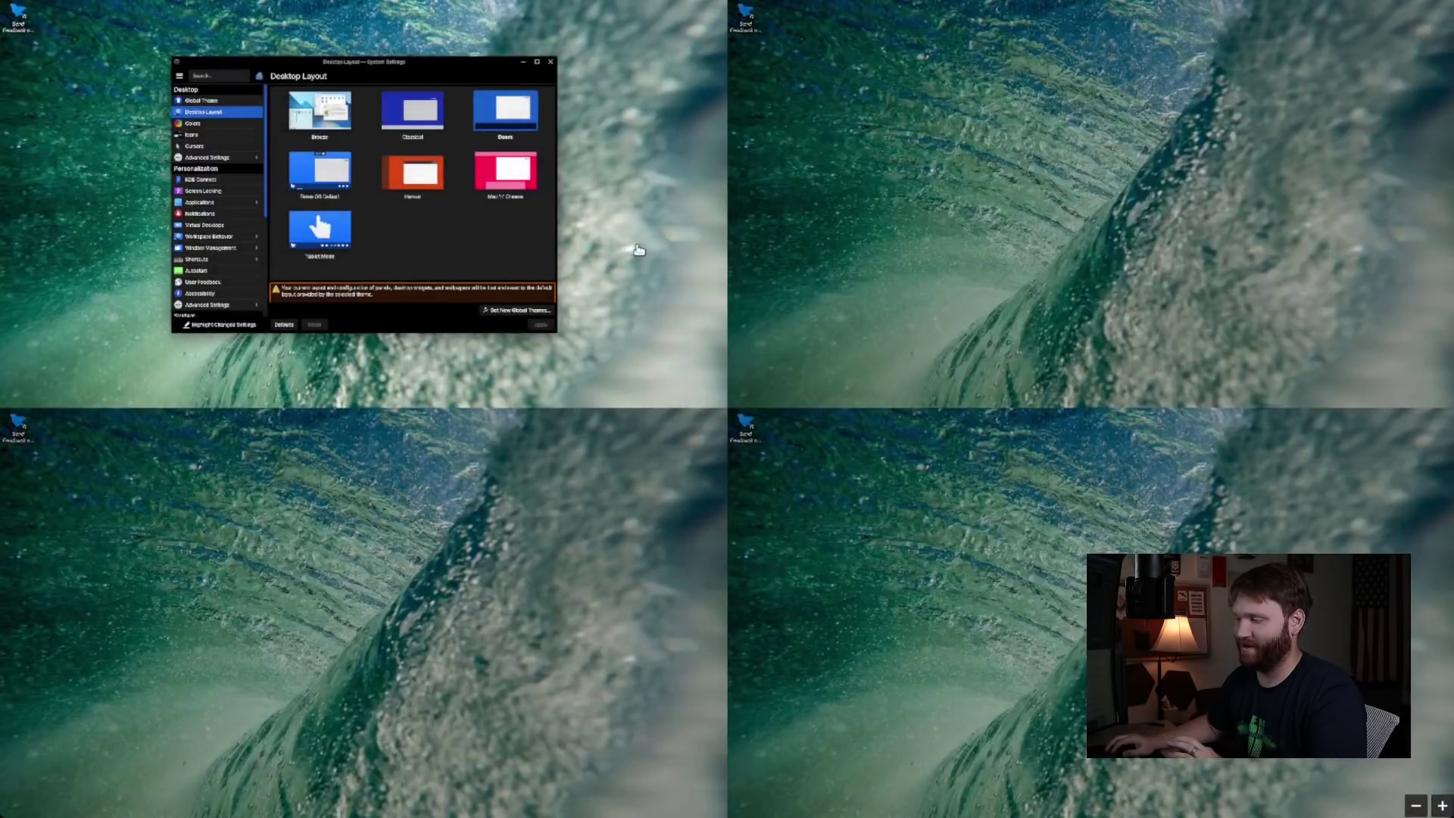
pyautogui.hotkey('ctrl', 'F8')
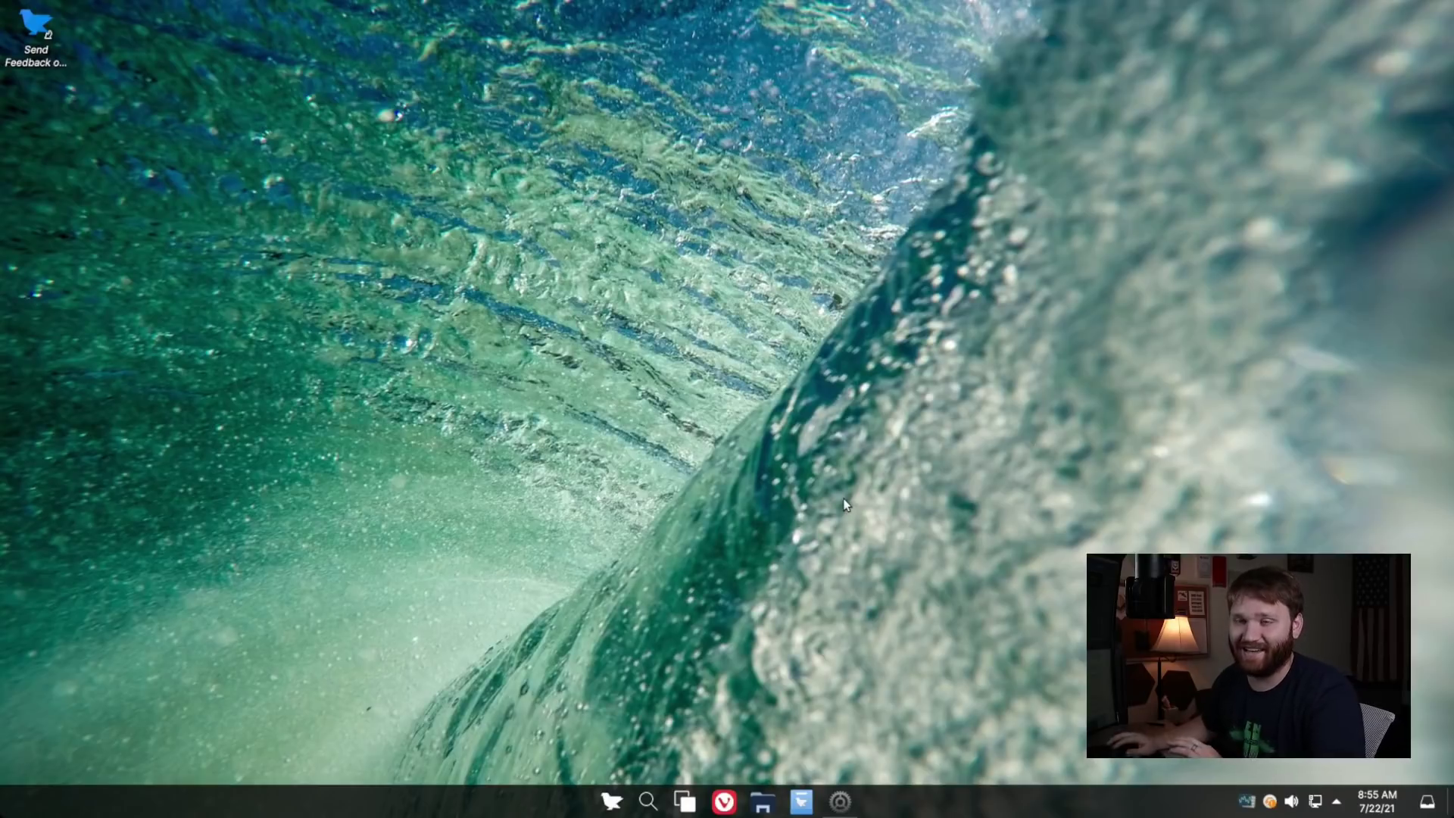
# Step: Restore System Settings, peek at the bare desktop via show-desktop, then move to Icons
pyautogui.click(839, 802)
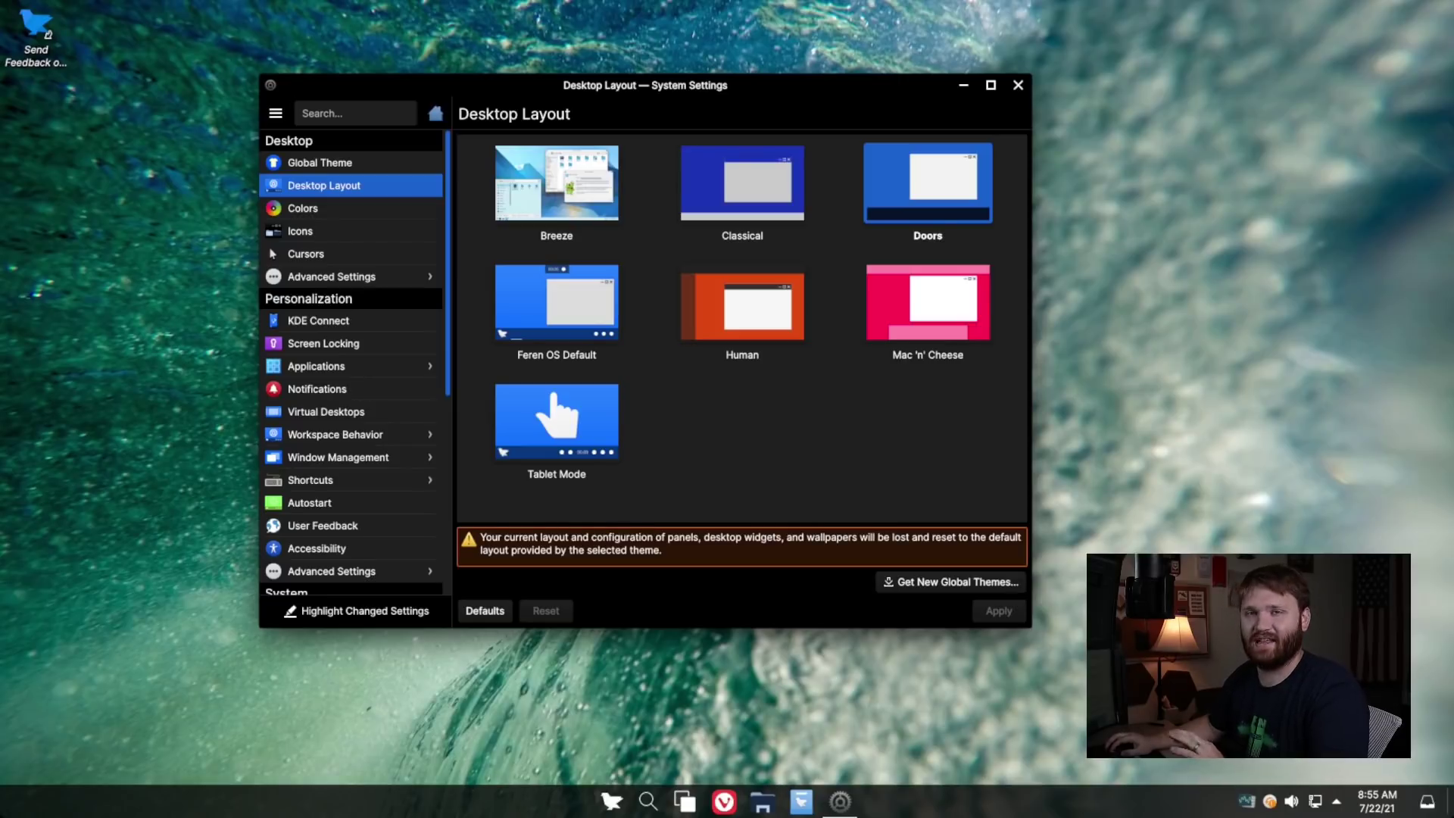
pyautogui.click(1449, 809)
pyautogui.click(1449, 809)
pyautogui.click(1449, 809)
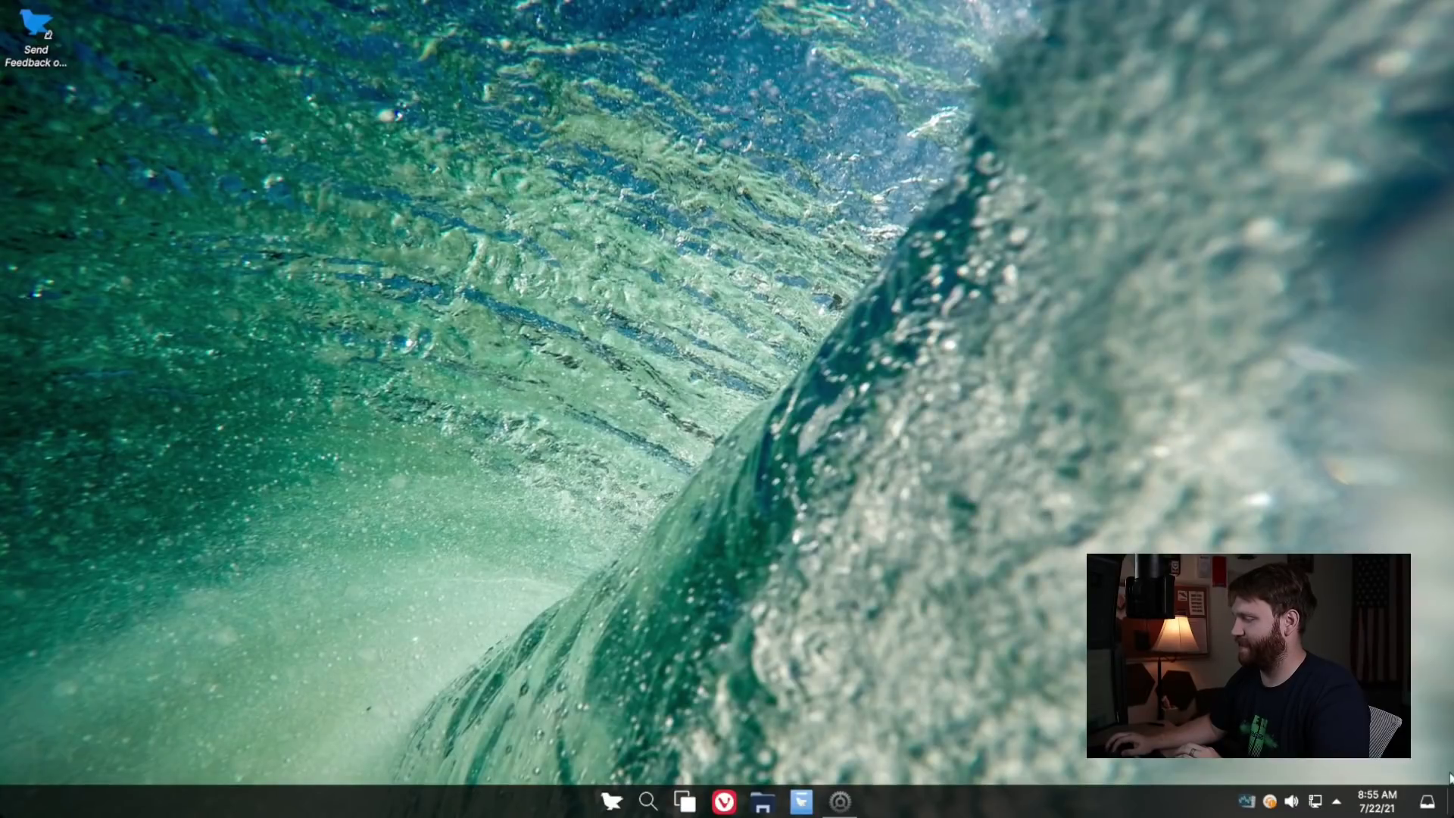
pyautogui.click(1449, 809)
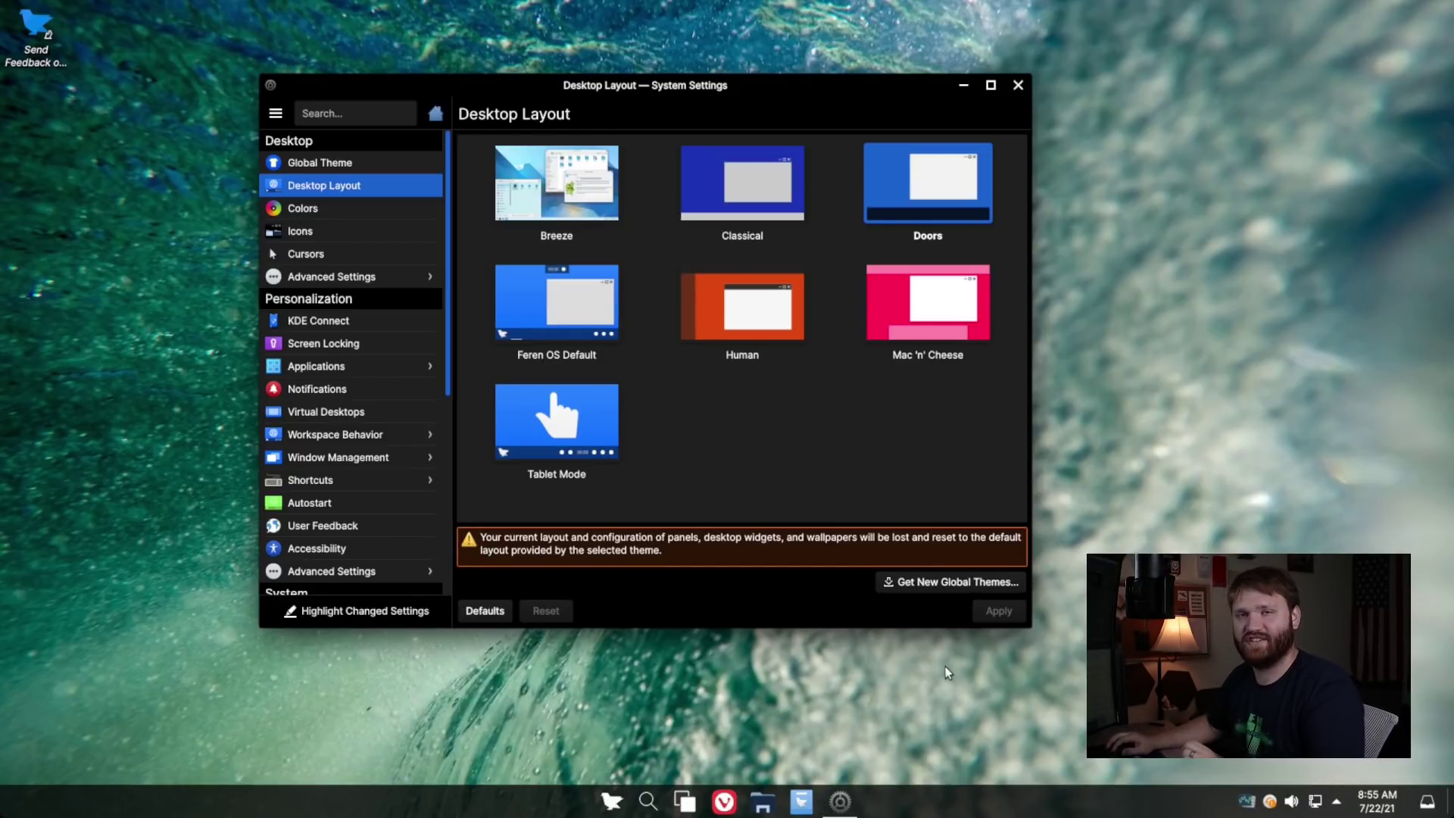
pyautogui.press('Down')
pyautogui.press('Down')
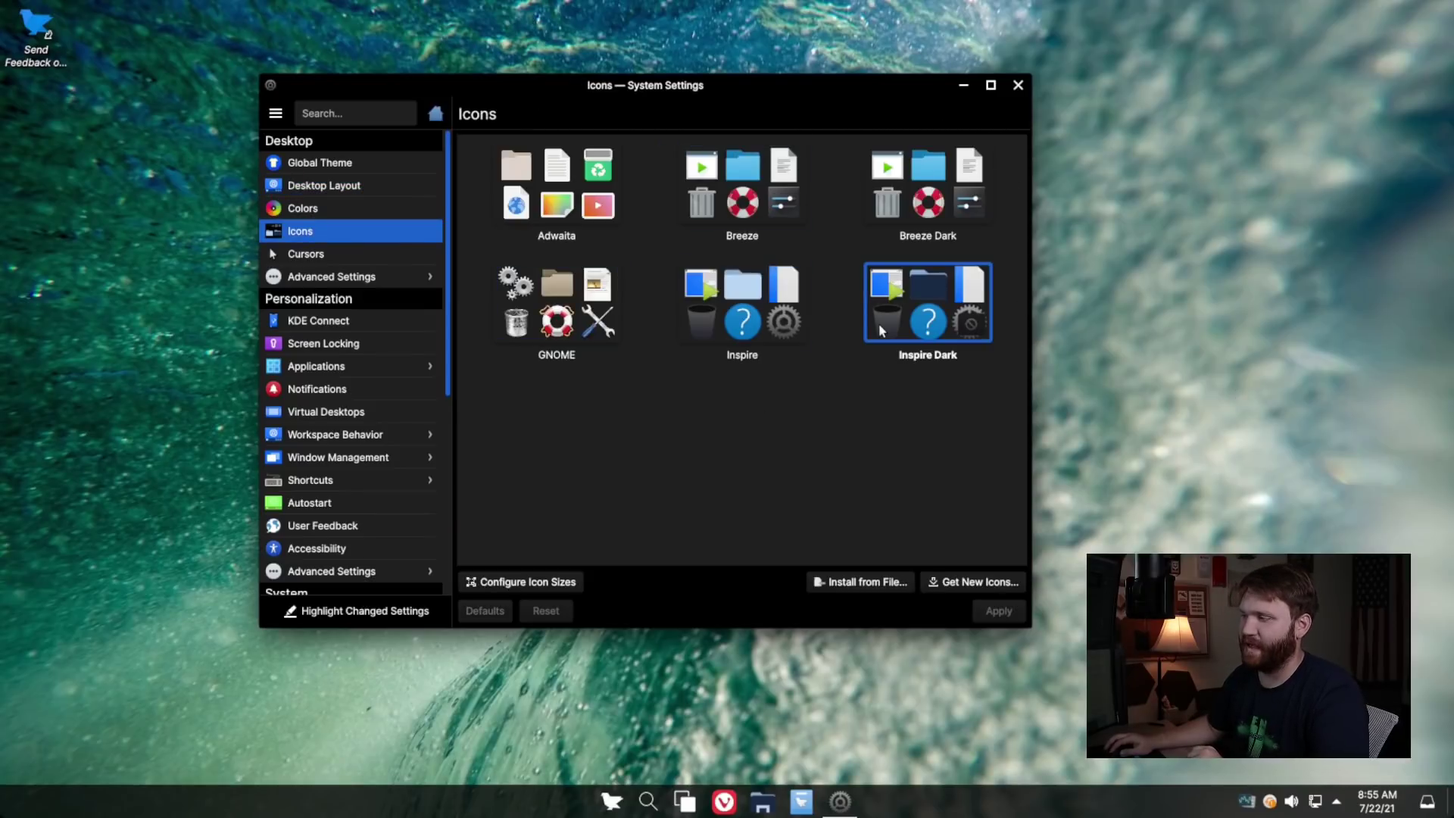
# Step: Search settings for 'back', browse the Background Services page, then close System Settings
pyautogui.click(369, 114)
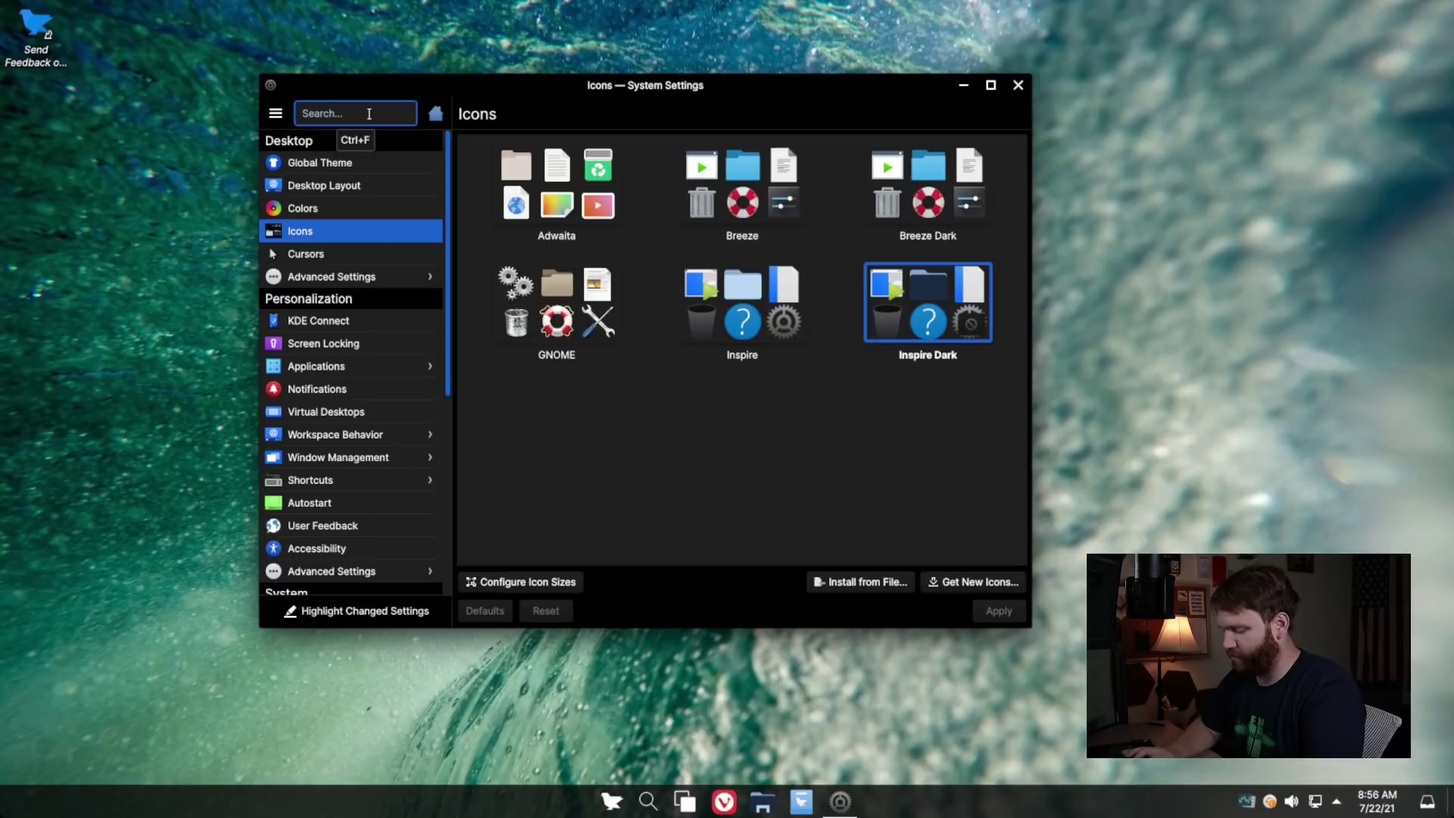
pyautogui.write('back')
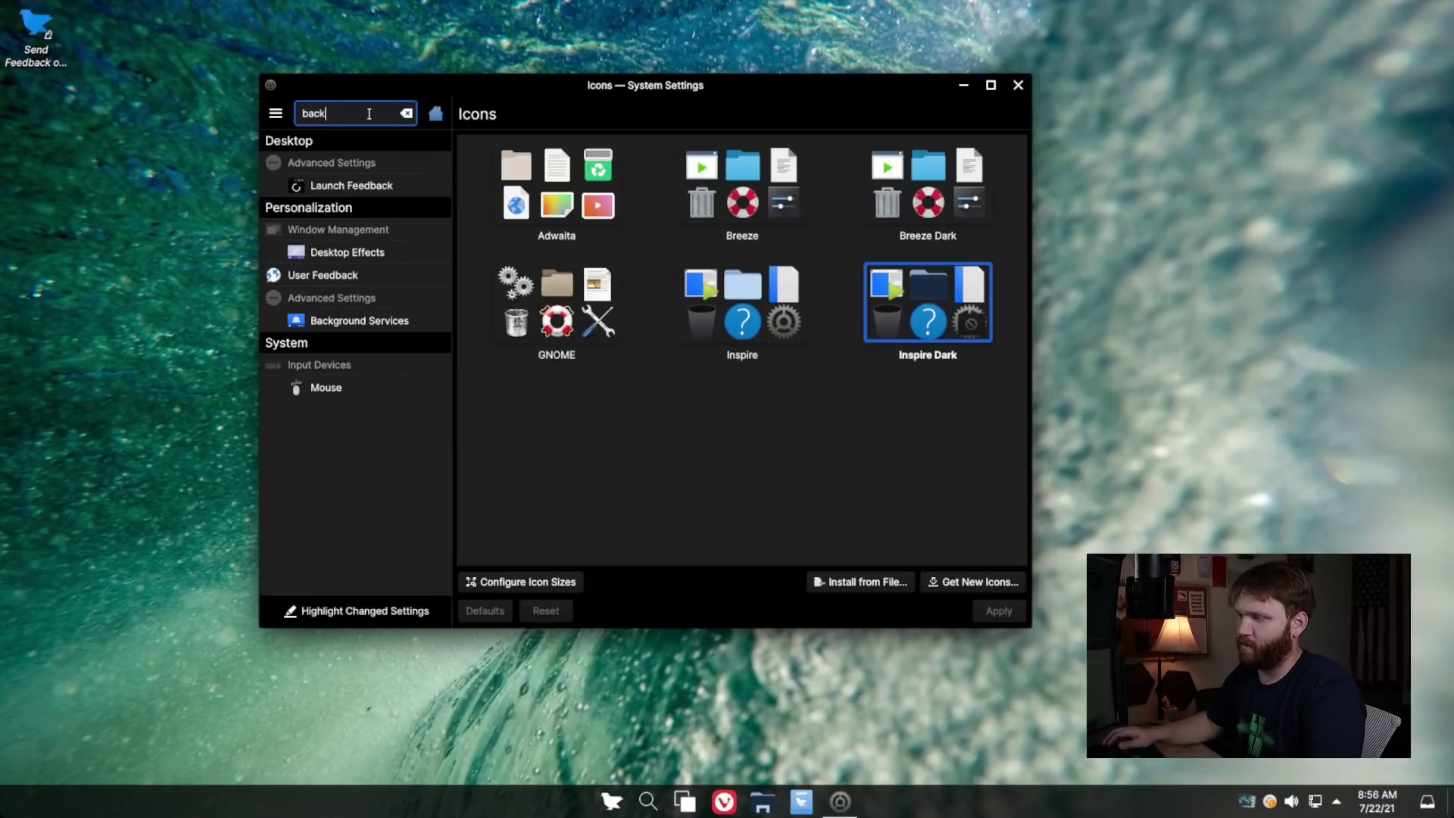
pyautogui.click(421, 318)
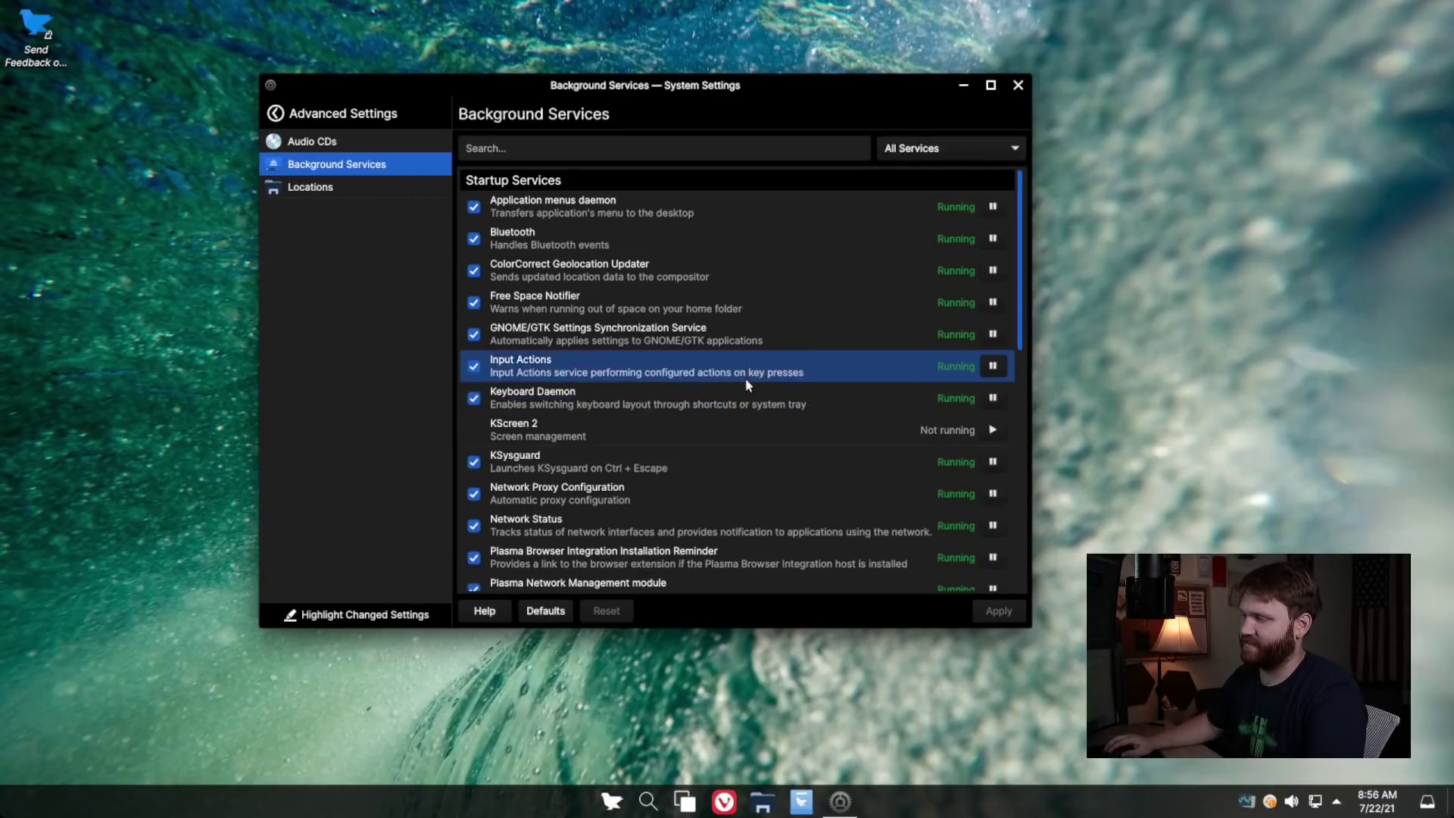
pyautogui.scroll(-1, 745, 379)
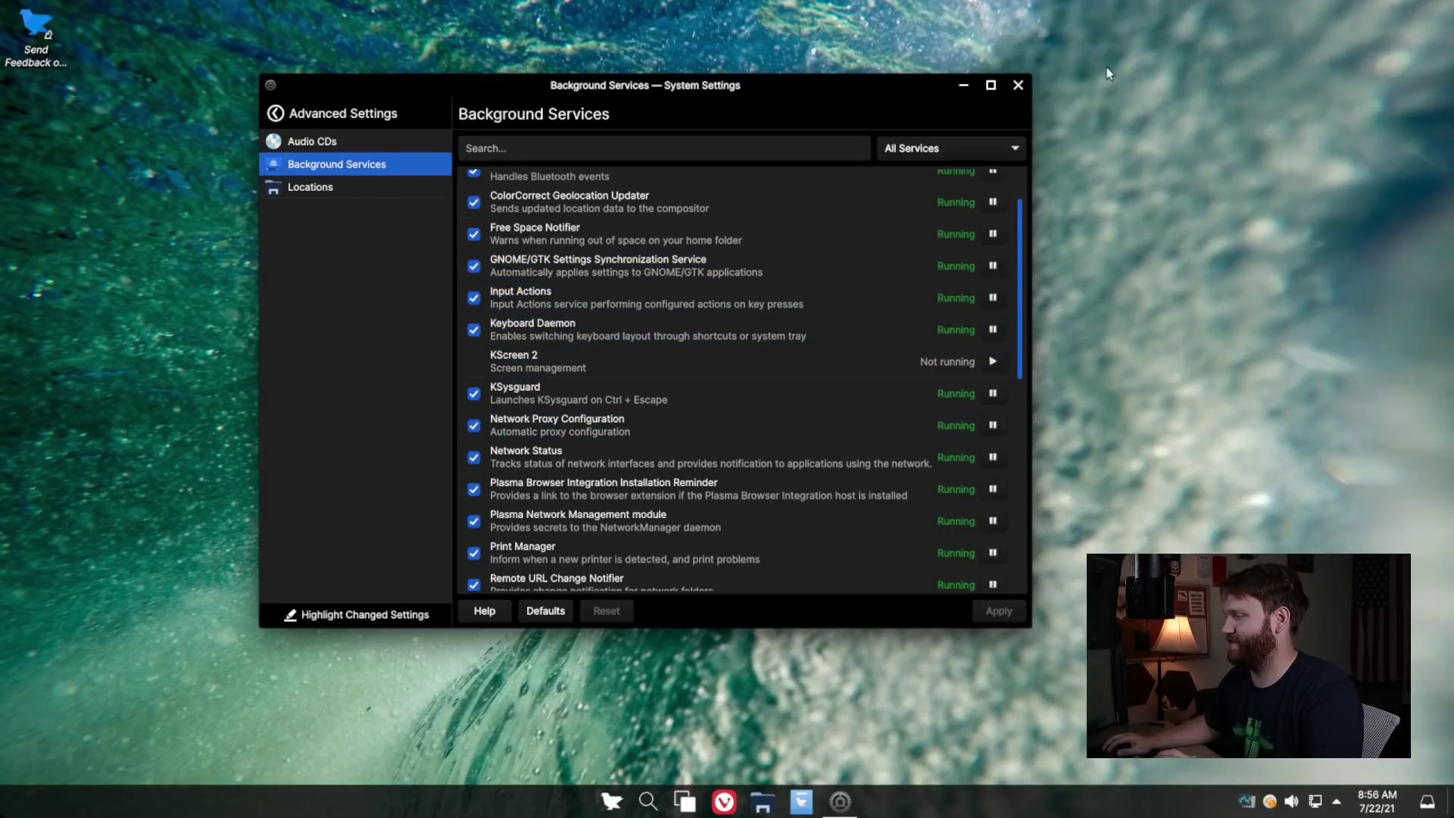
pyautogui.click(1016, 85)
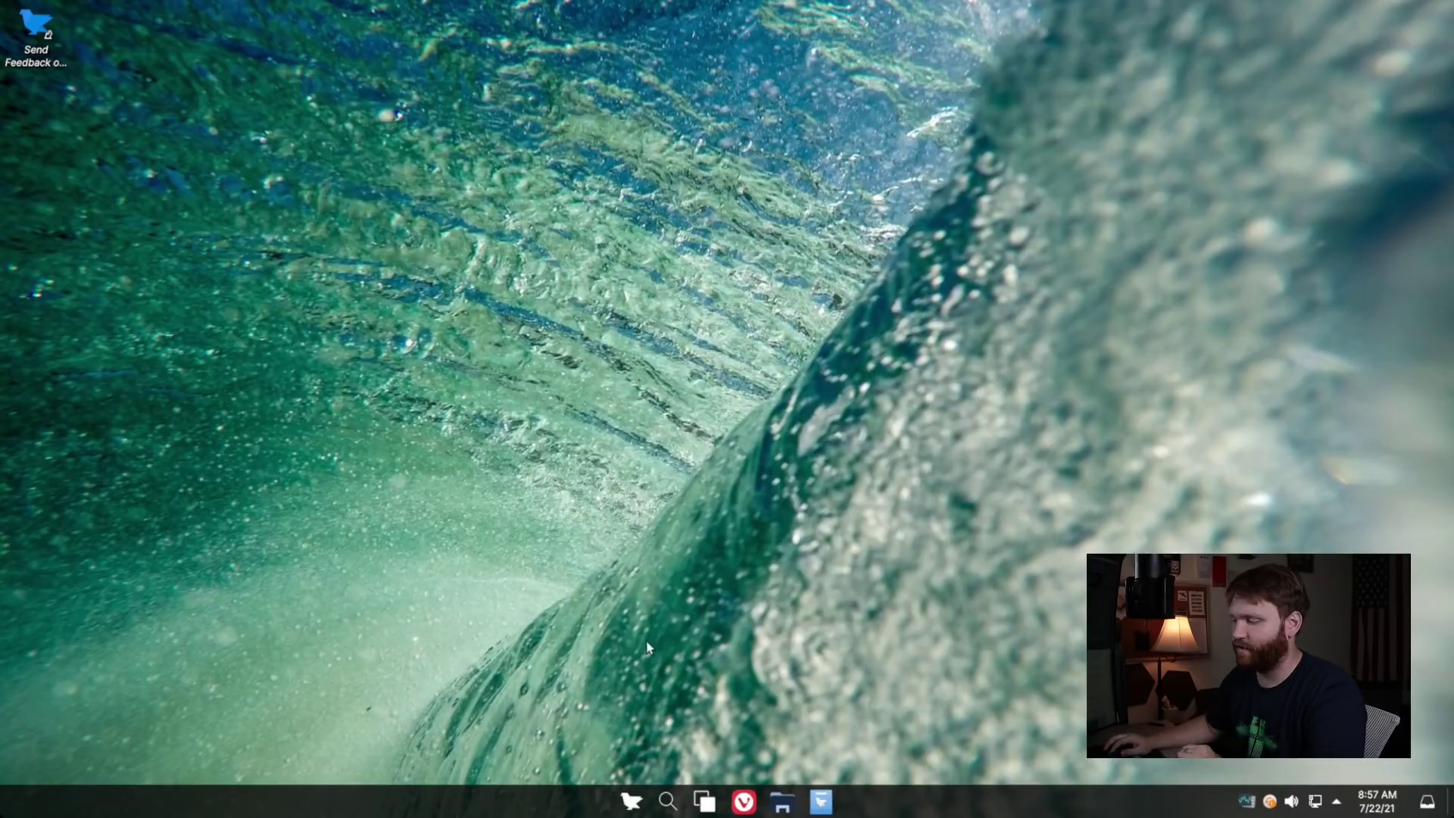
# Step: Launch Disks from All apps to view the 70 GB disk, then close it
pyautogui.click(631, 803)
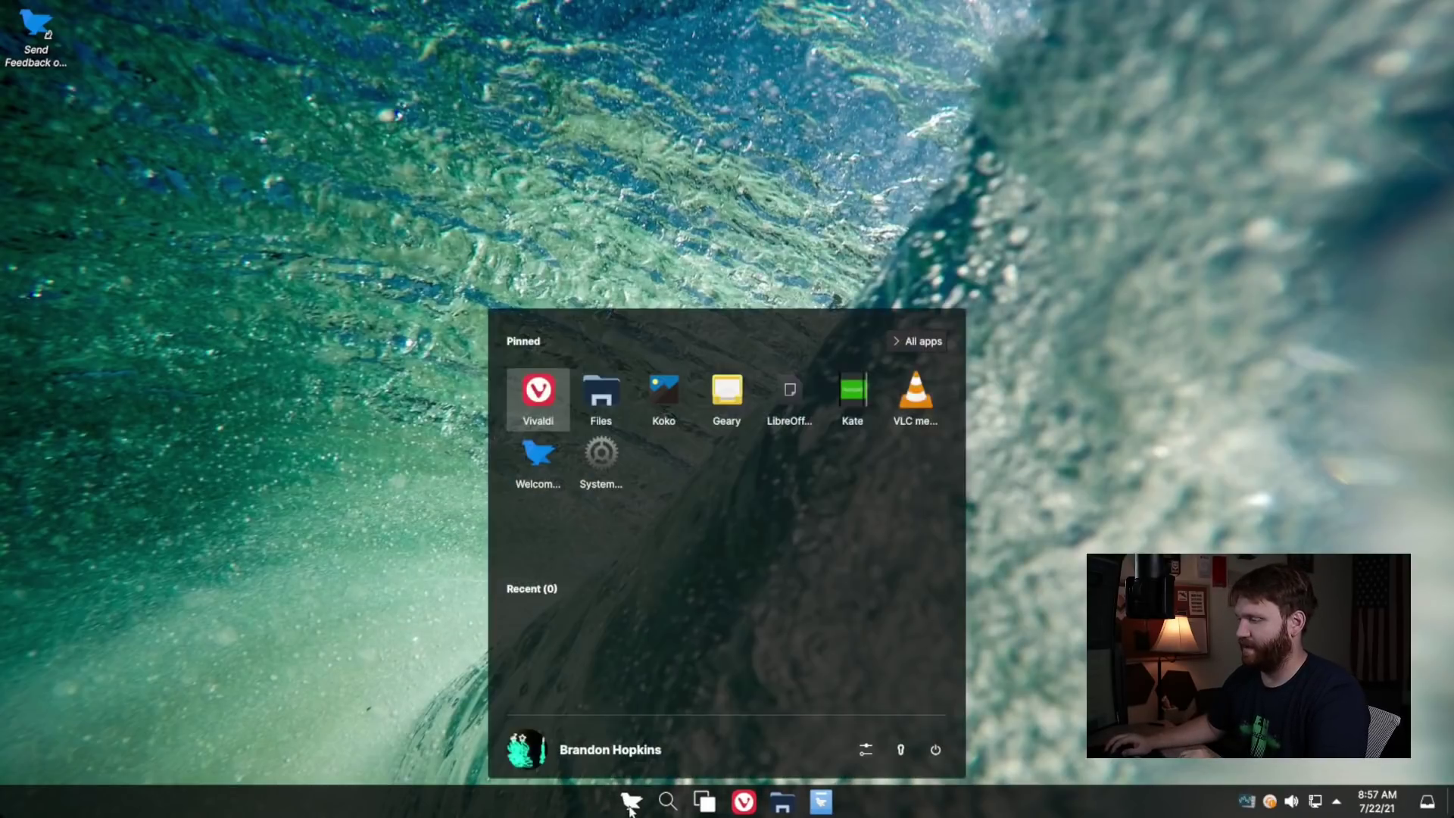
pyautogui.click(921, 342)
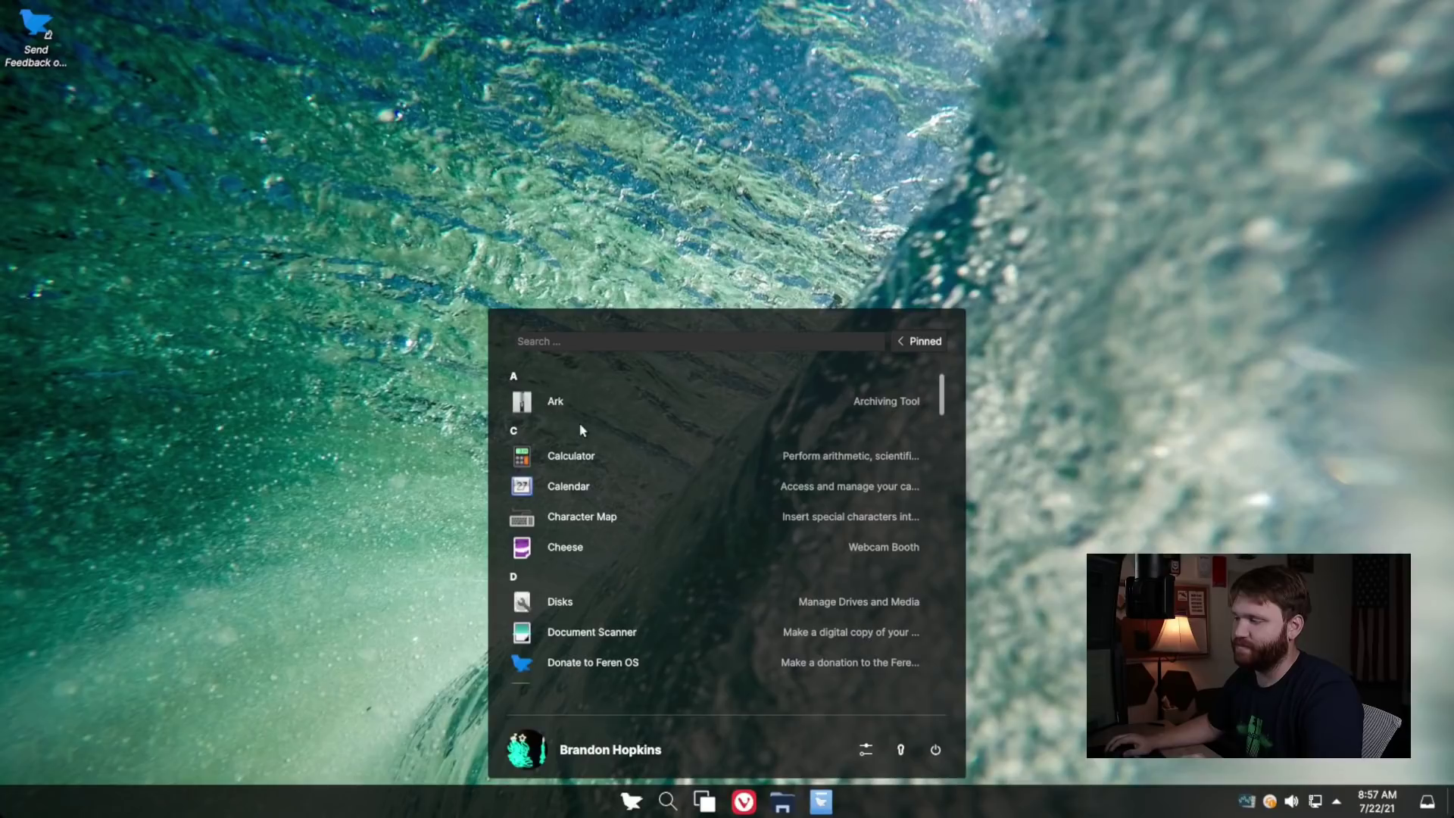
pyautogui.scroll(-2, 621, 485)
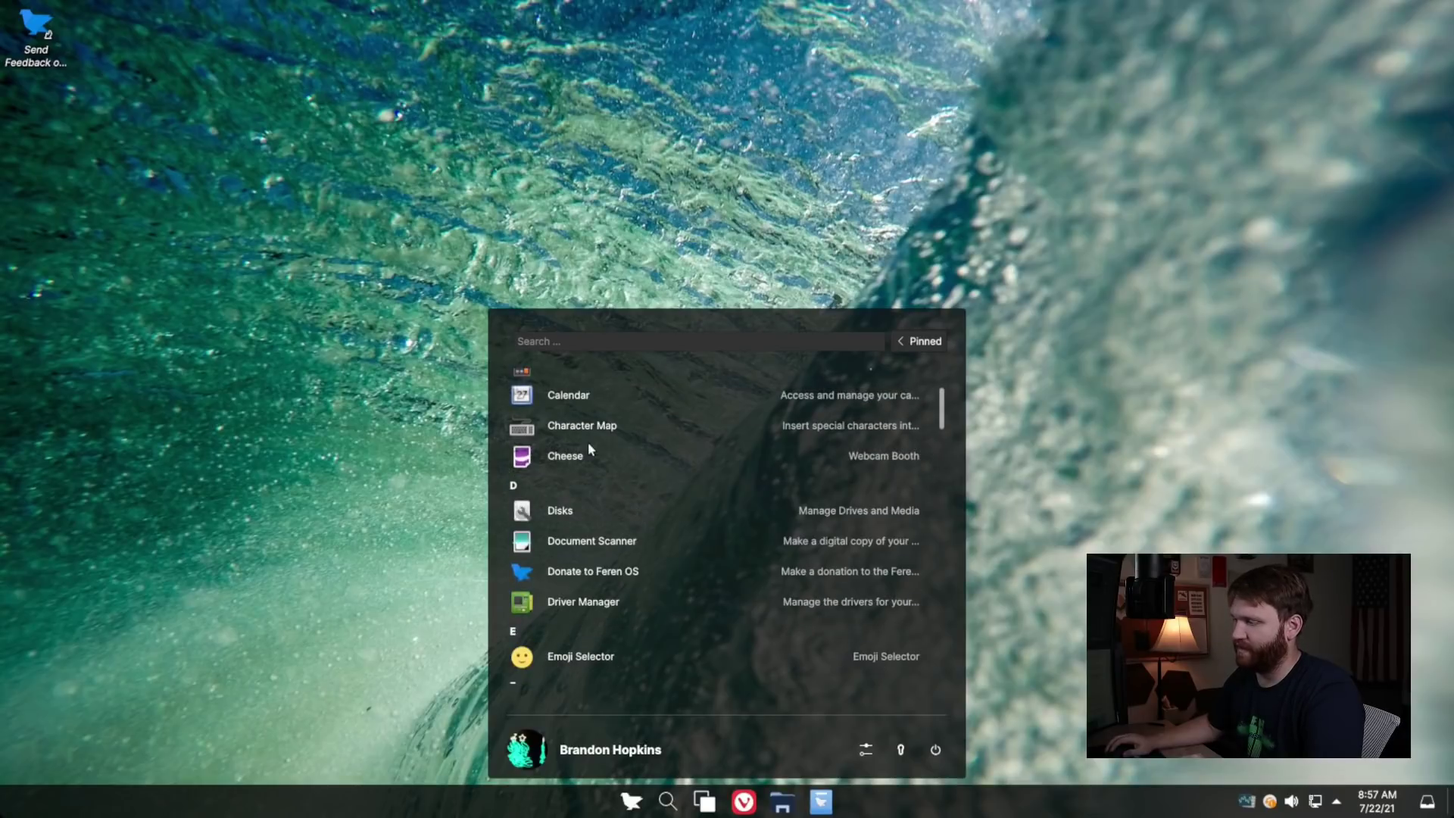
pyautogui.click(541, 512)
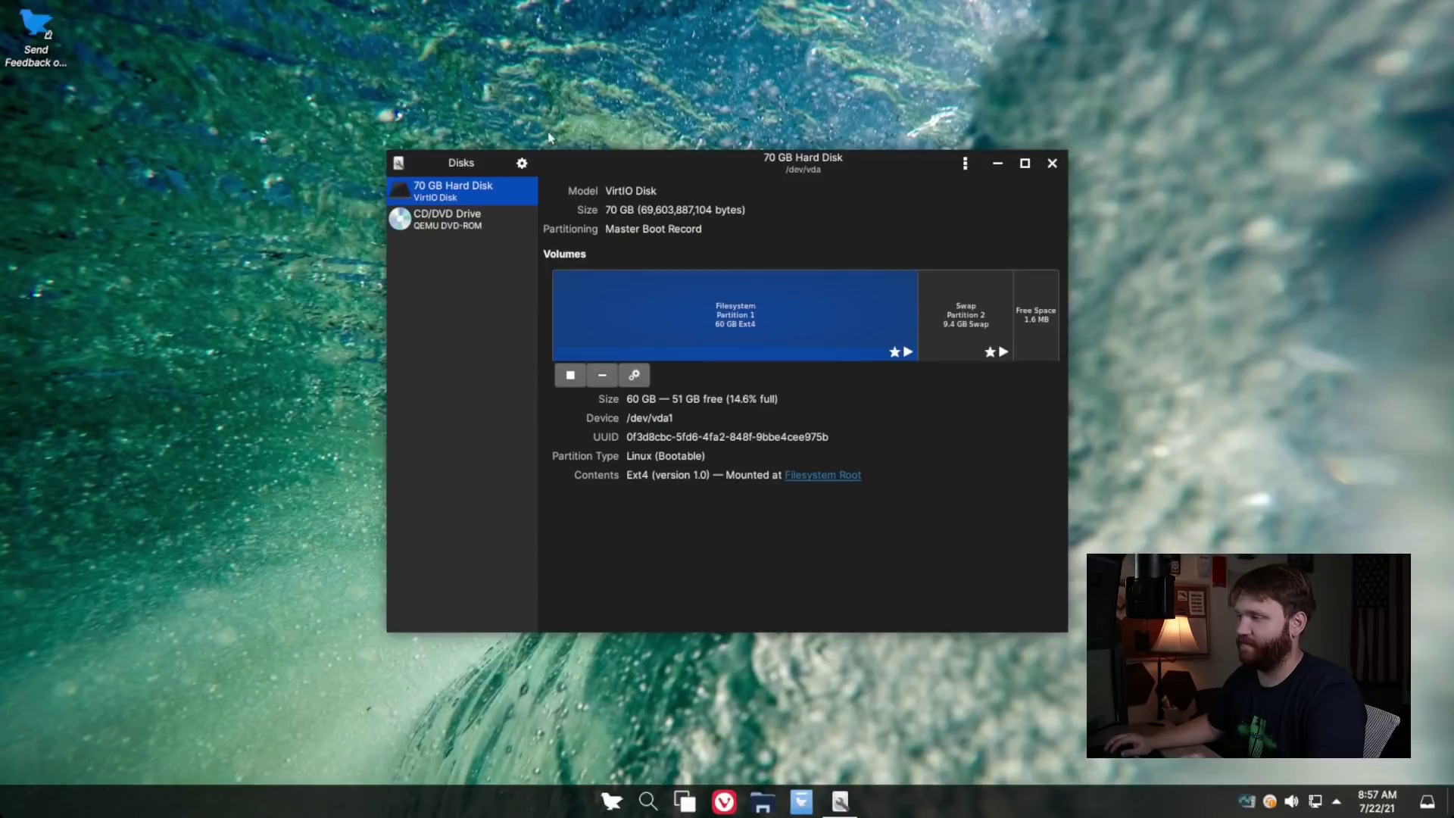
pyautogui.moveTo(839, 165); pyautogui.dragTo(614, 139)
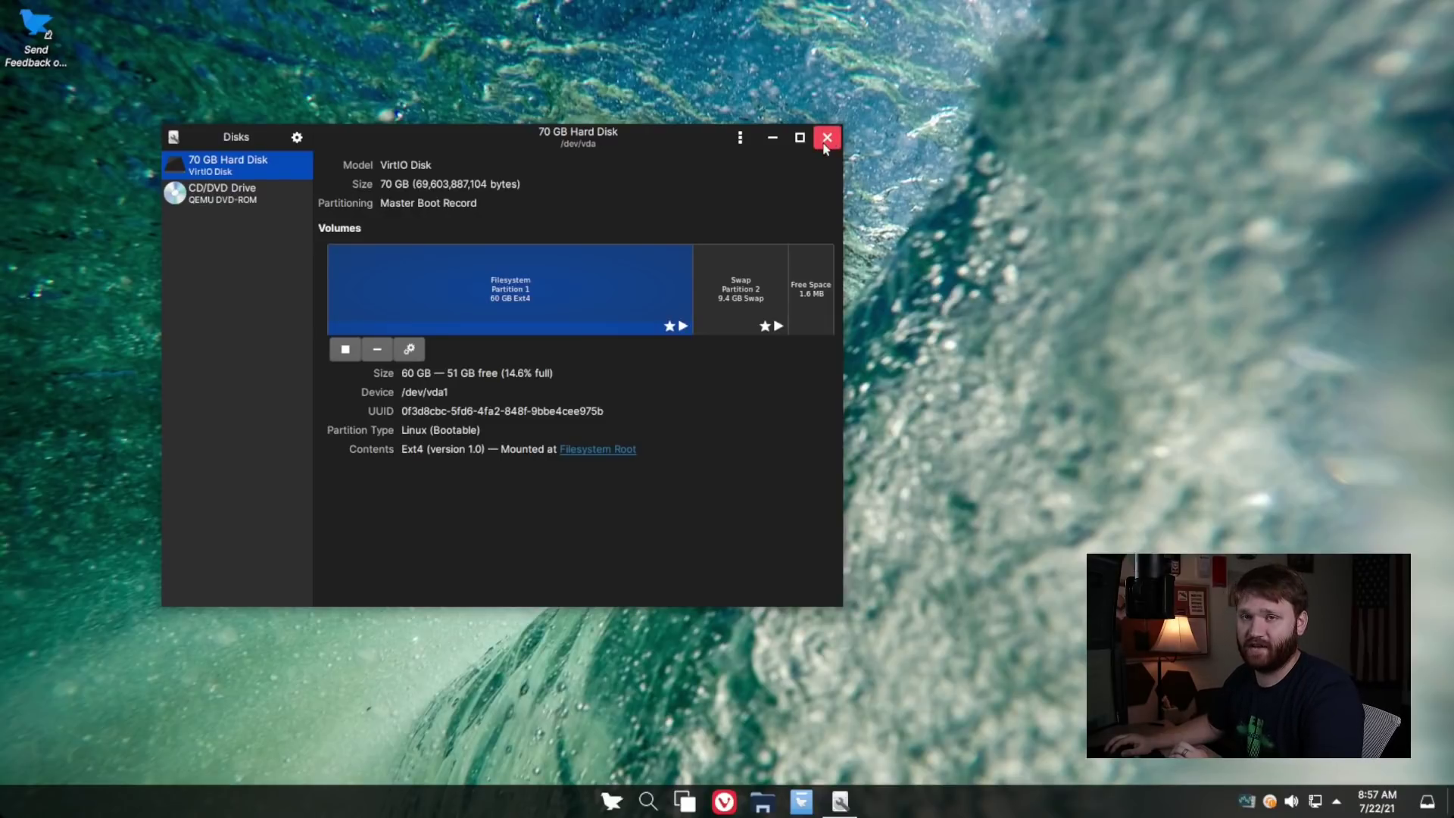
pyautogui.click(827, 137)
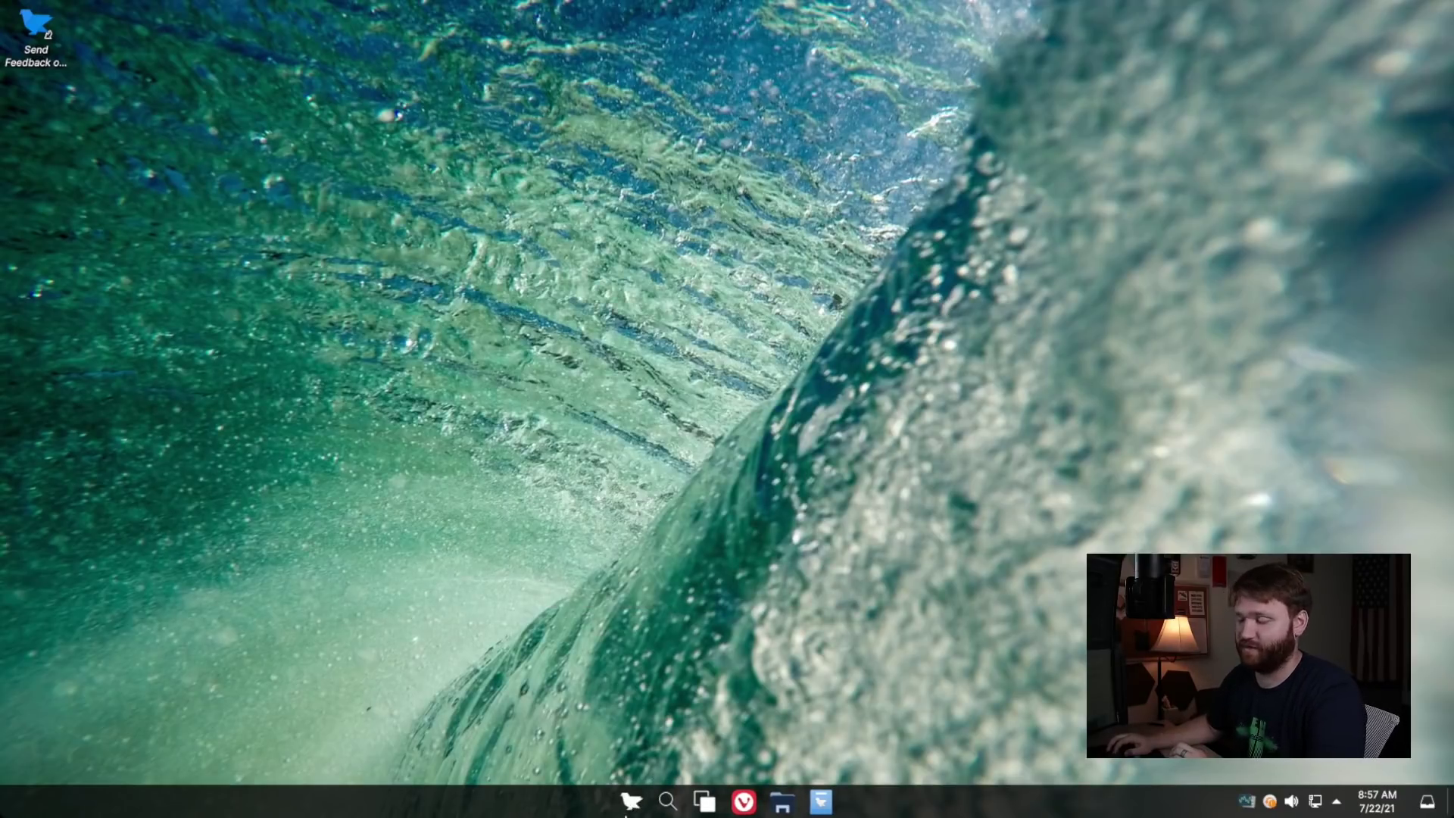
# Step: Reopen the launcher's alphabetical All apps list and scroll through it
pyautogui.click(629, 803)
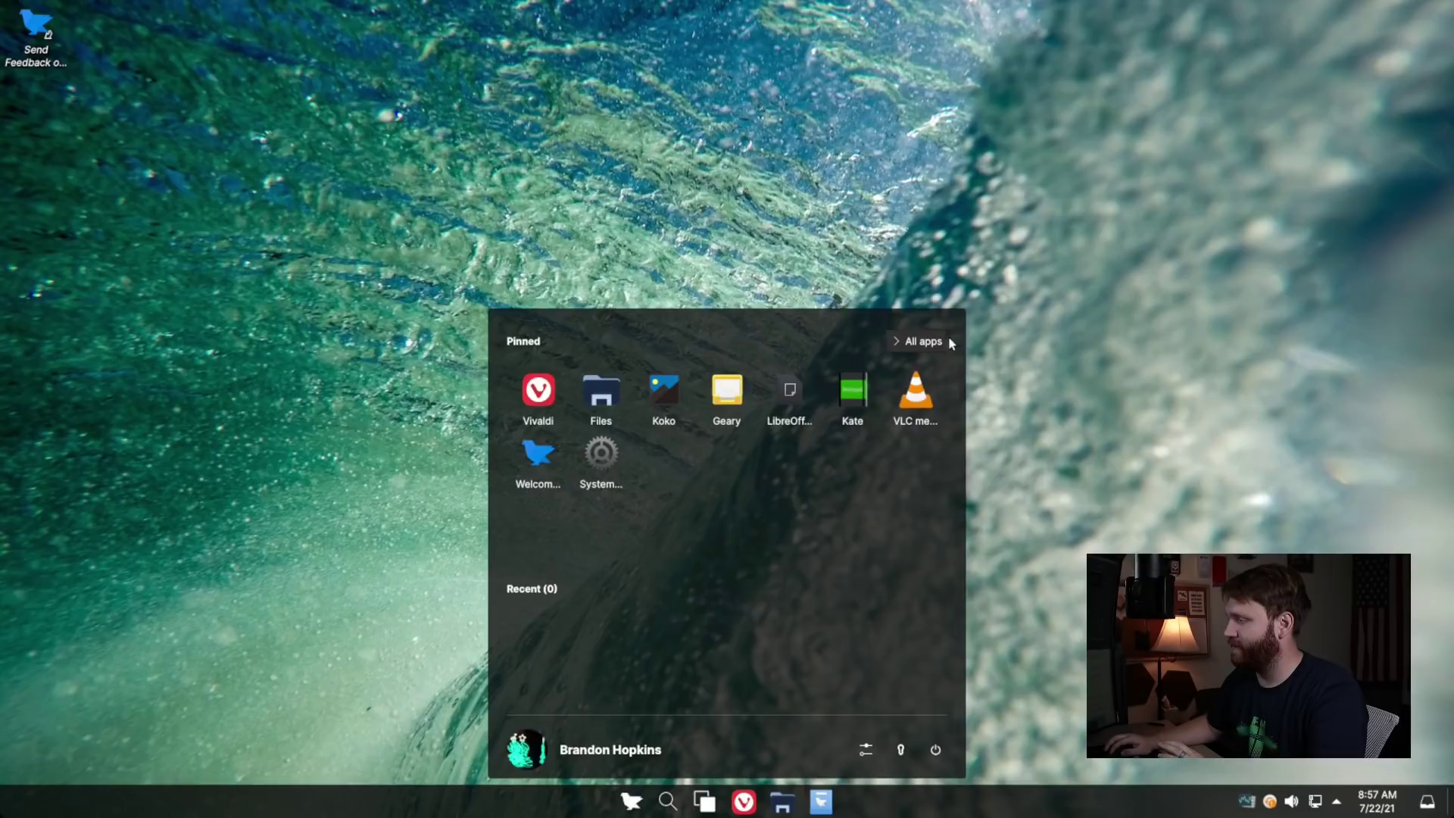
pyautogui.click(924, 341)
pyautogui.scroll(-2, 736, 405)
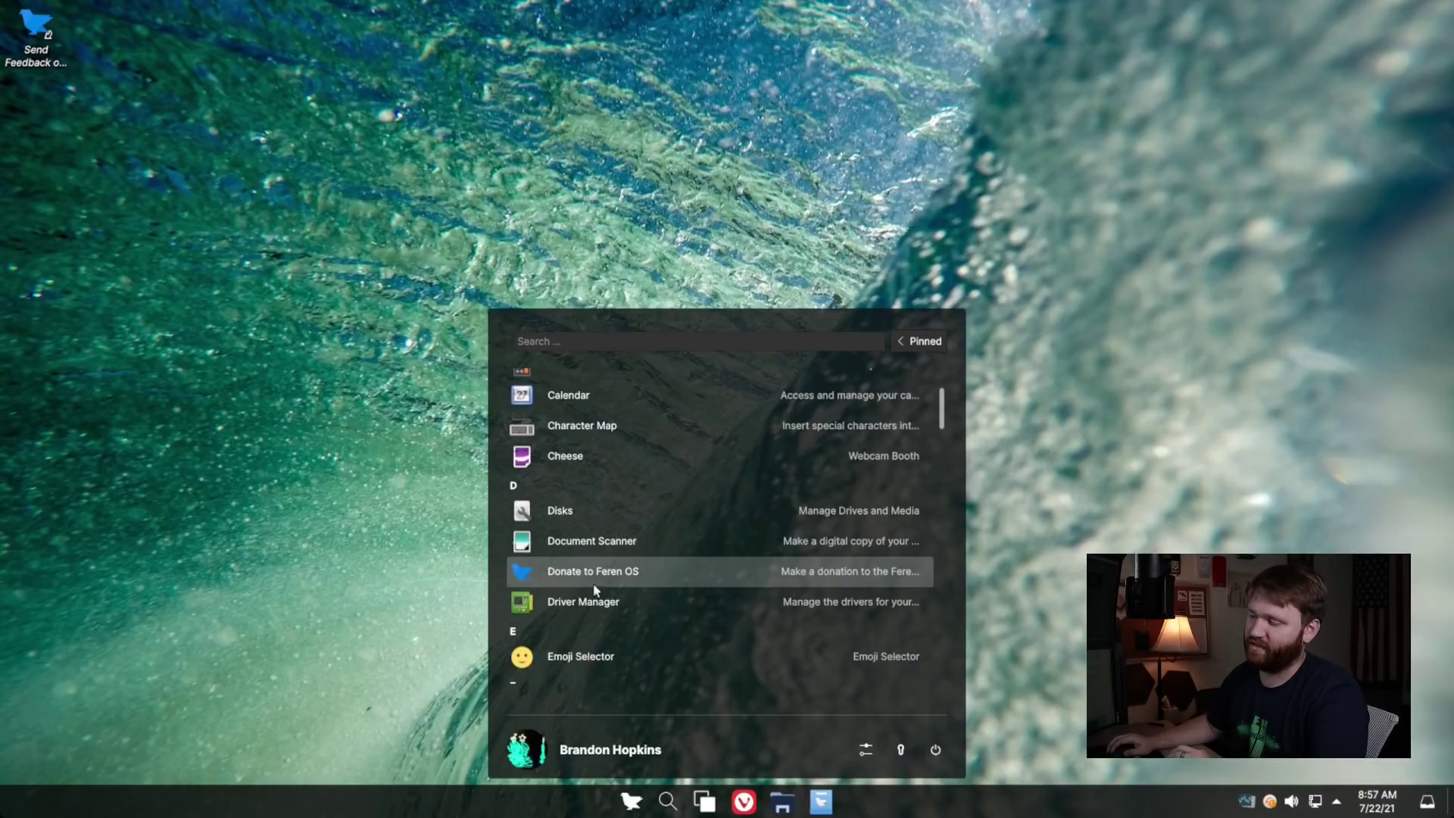
pyautogui.scroll(-2, 676, 569)
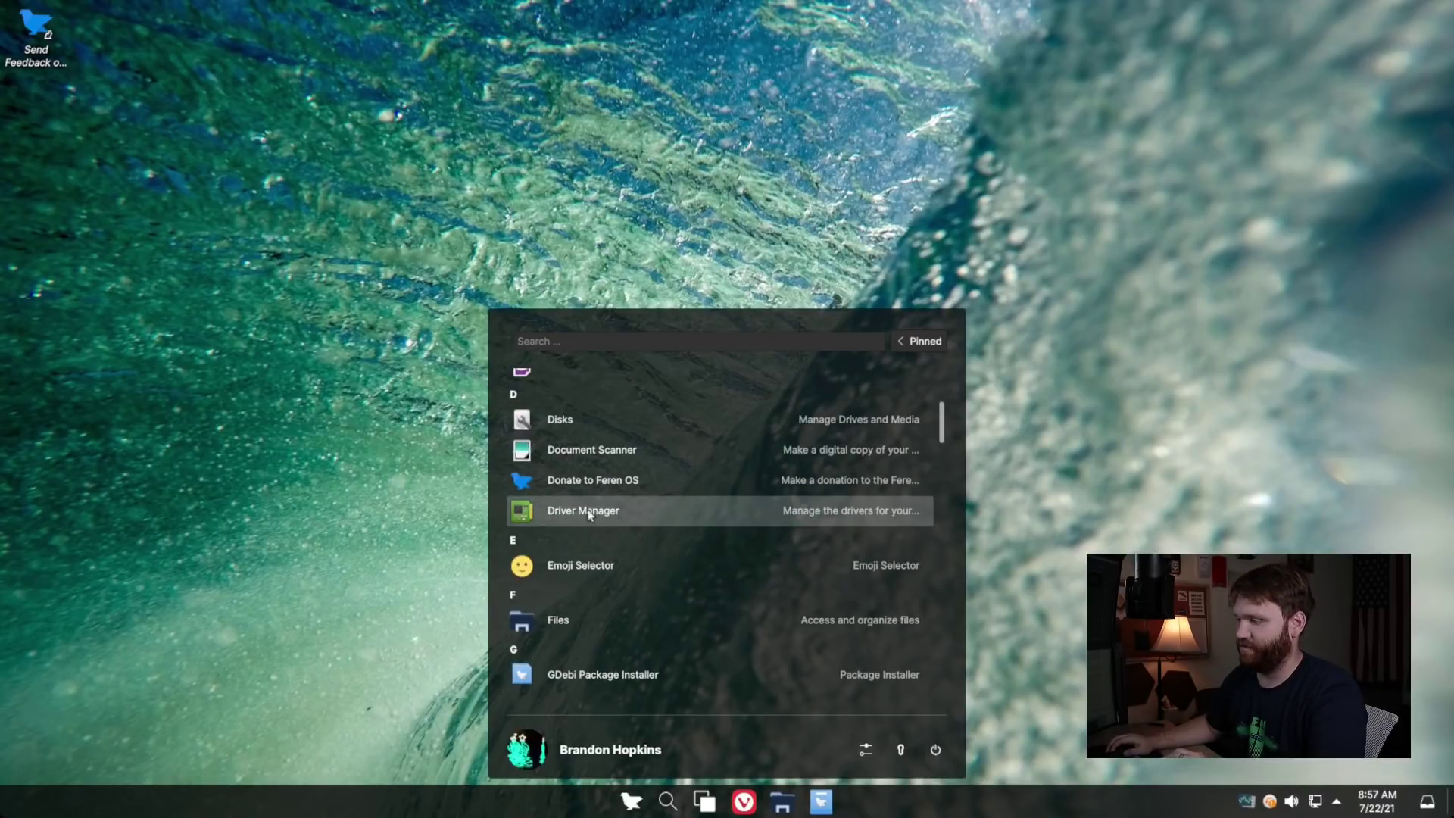
# Step: Open the Files app to the Home folder and centre its window
pyautogui.scroll(-2, 598, 561)
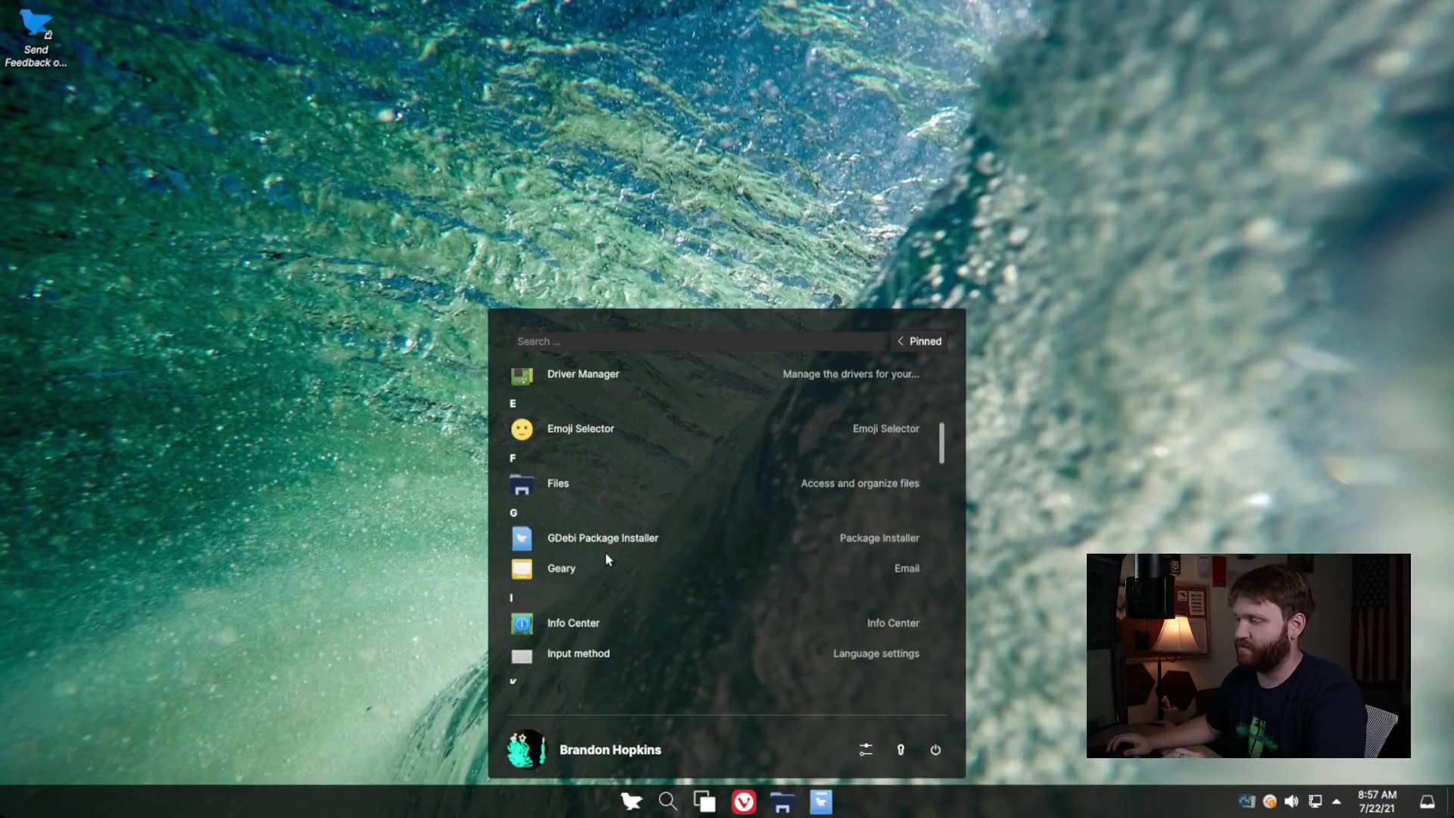
pyautogui.click(577, 482)
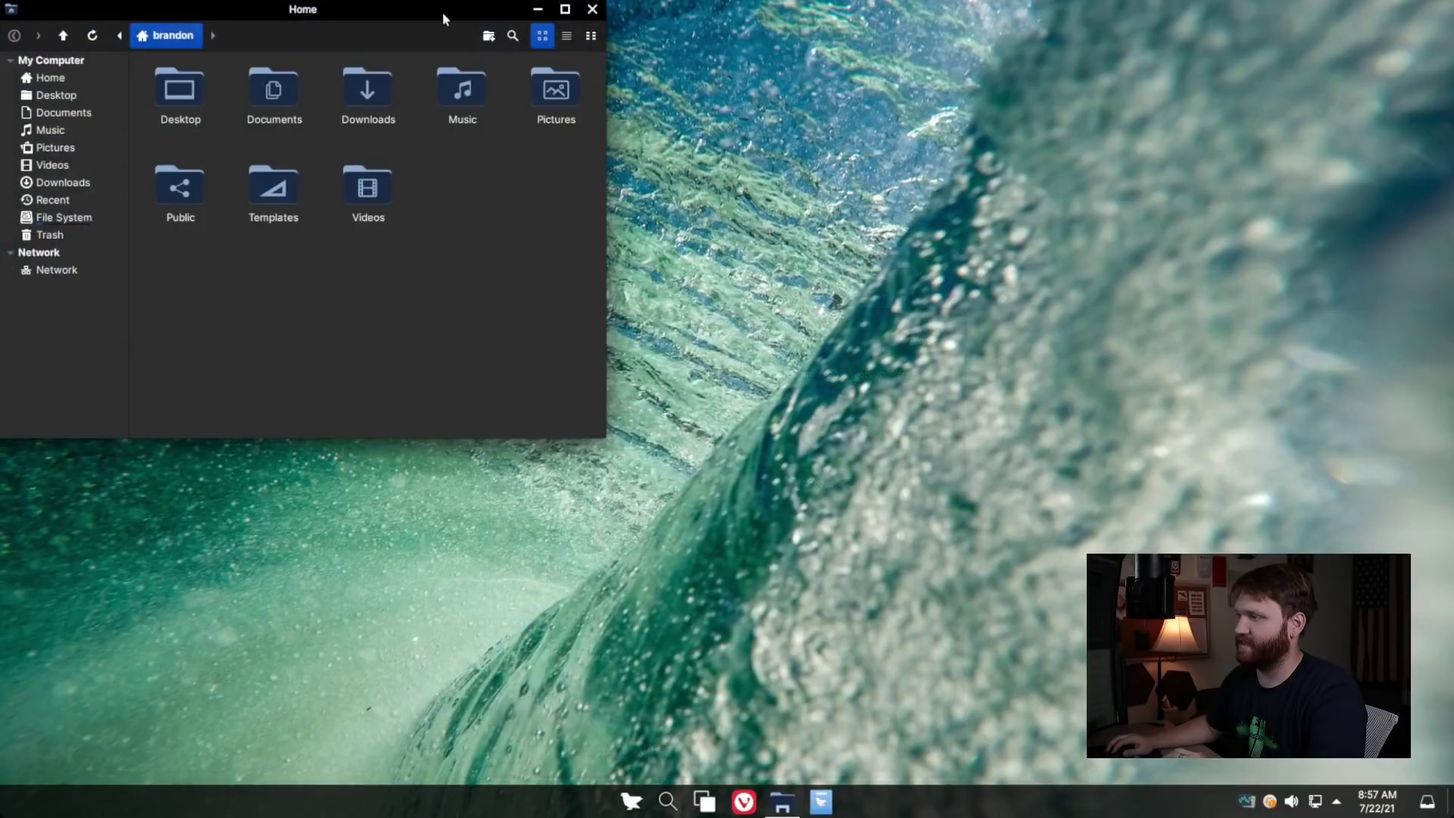
pyautogui.moveTo(443, 11); pyautogui.dragTo(588, 138)
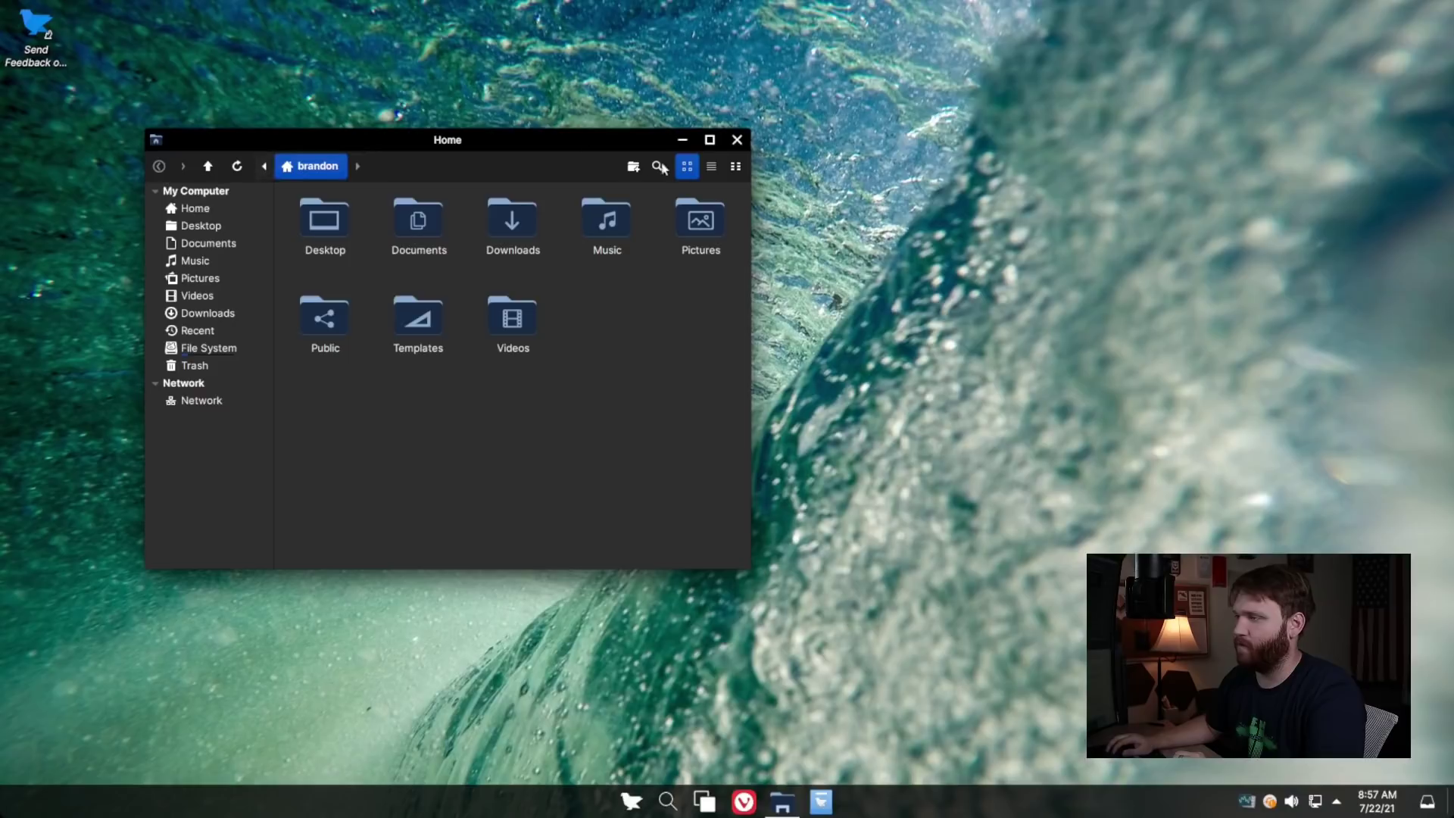
# Step: Check Help > About showing Nemo 5.0.3, then close the file manager
pyautogui.press('alt')
pyautogui.click(348, 160)
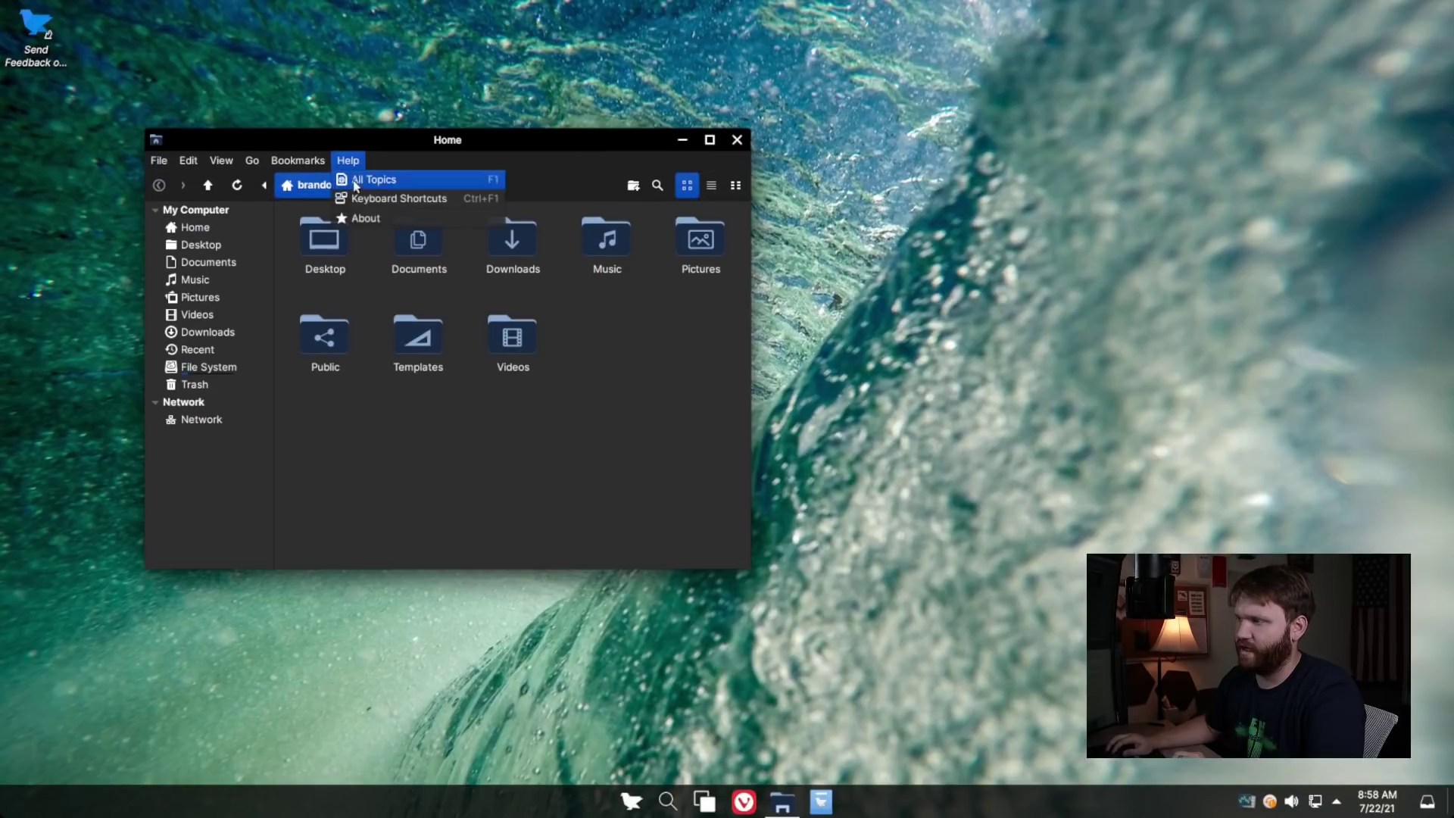
pyautogui.click(371, 218)
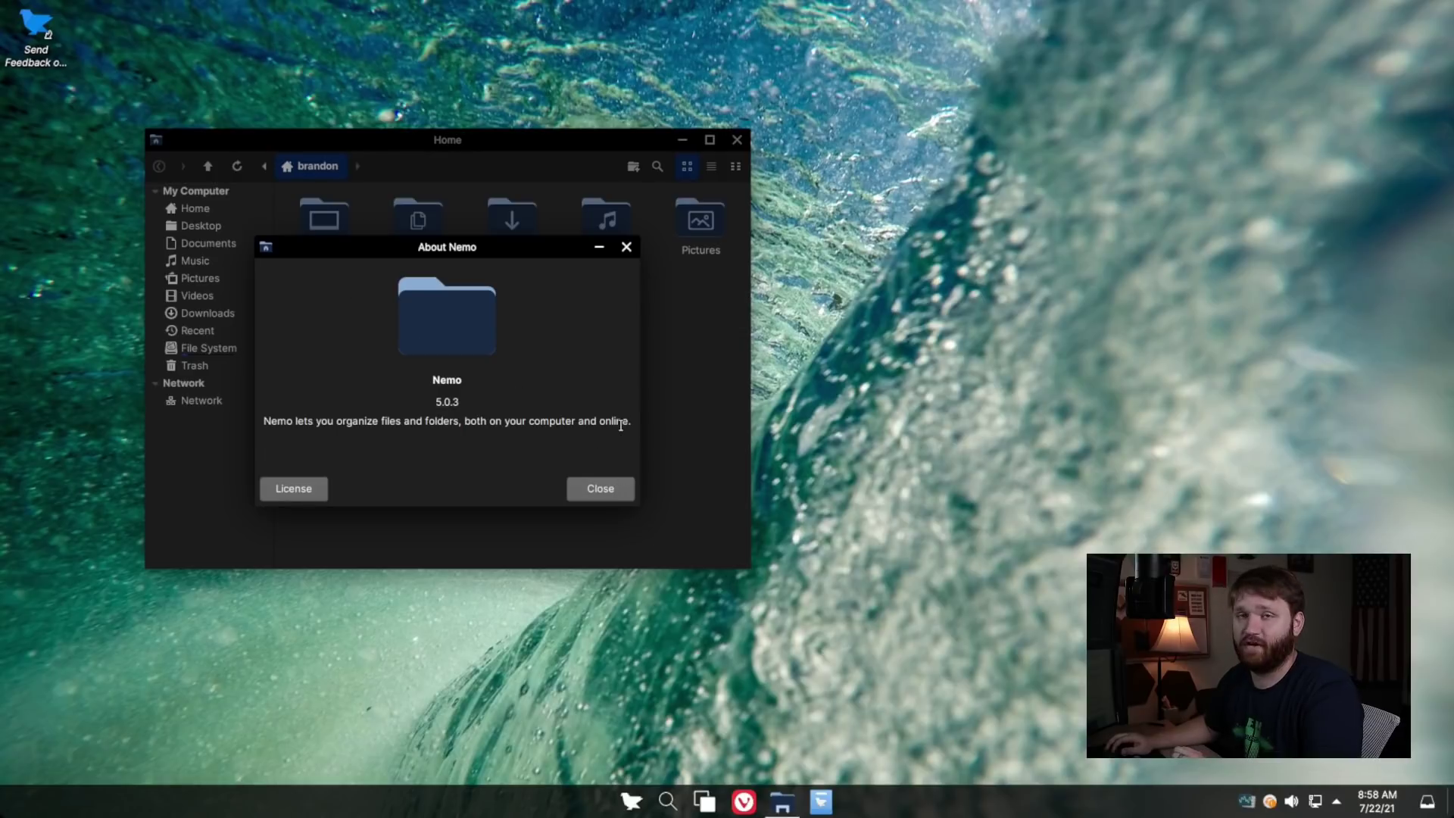
pyautogui.click(616, 490)
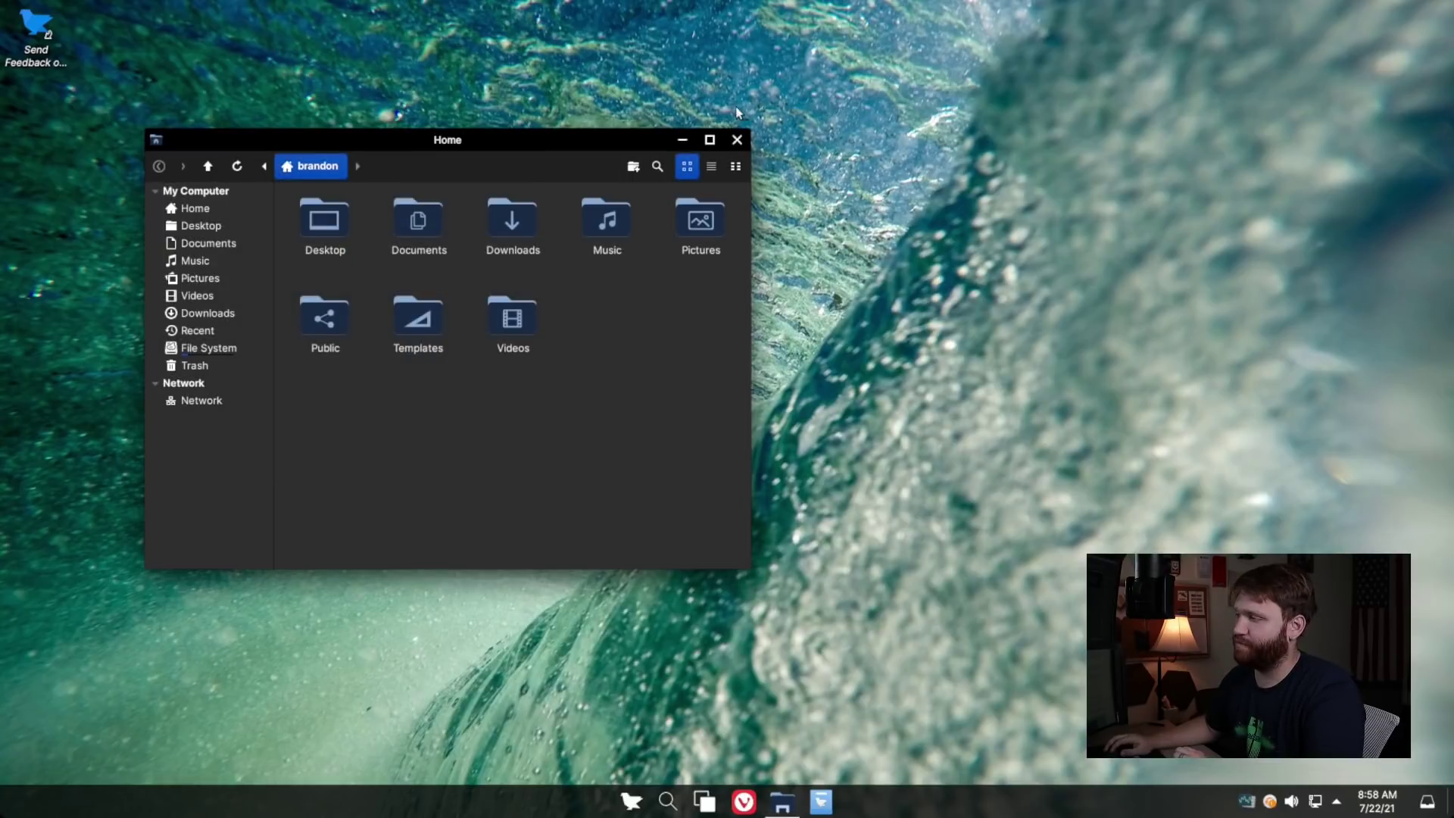
pyautogui.click(737, 139)
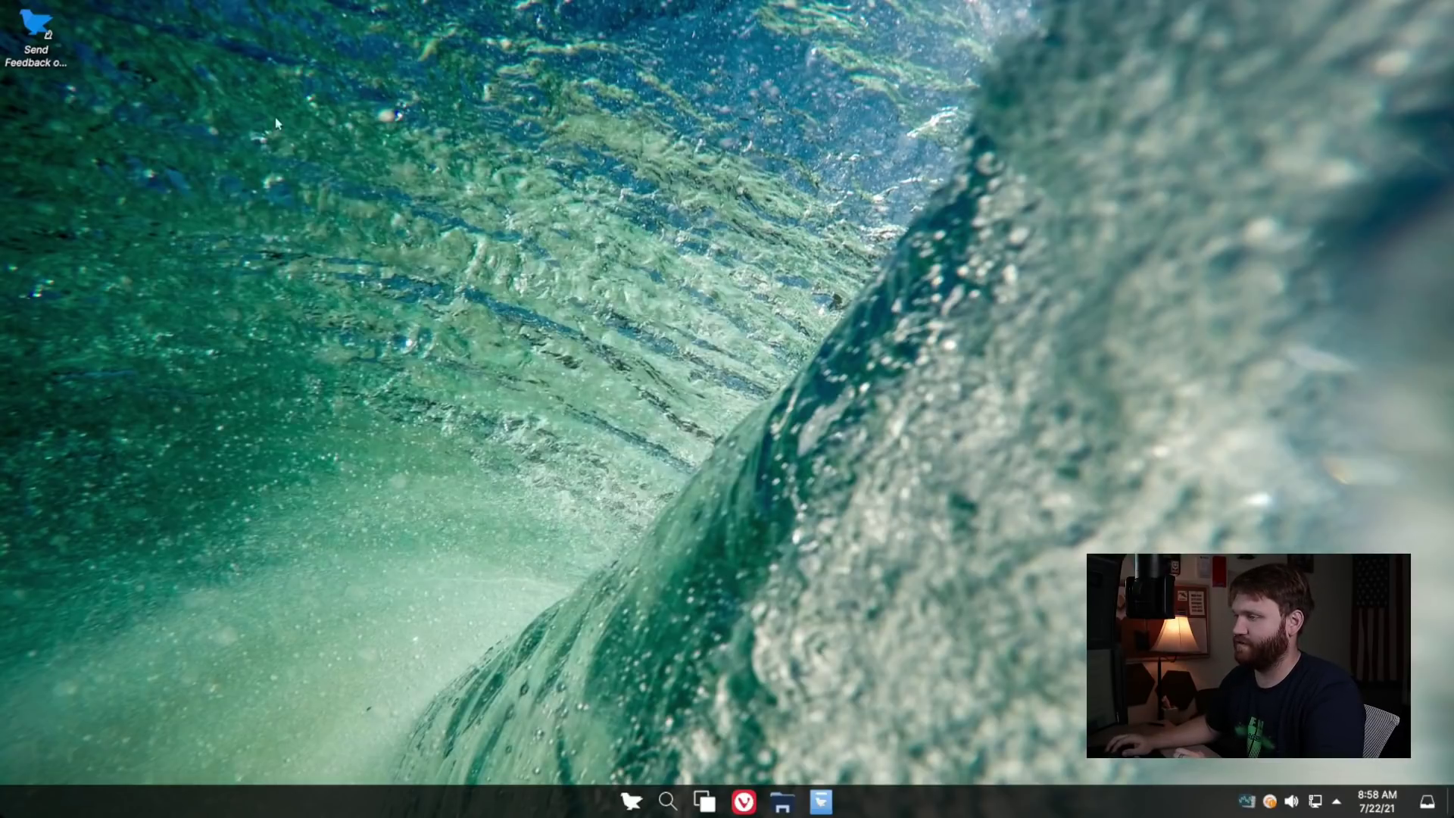
# Step: Scroll the launcher's All apps list to the end and launch Web Browser Manager
pyautogui.click(624, 803)
pyautogui.click(927, 344)
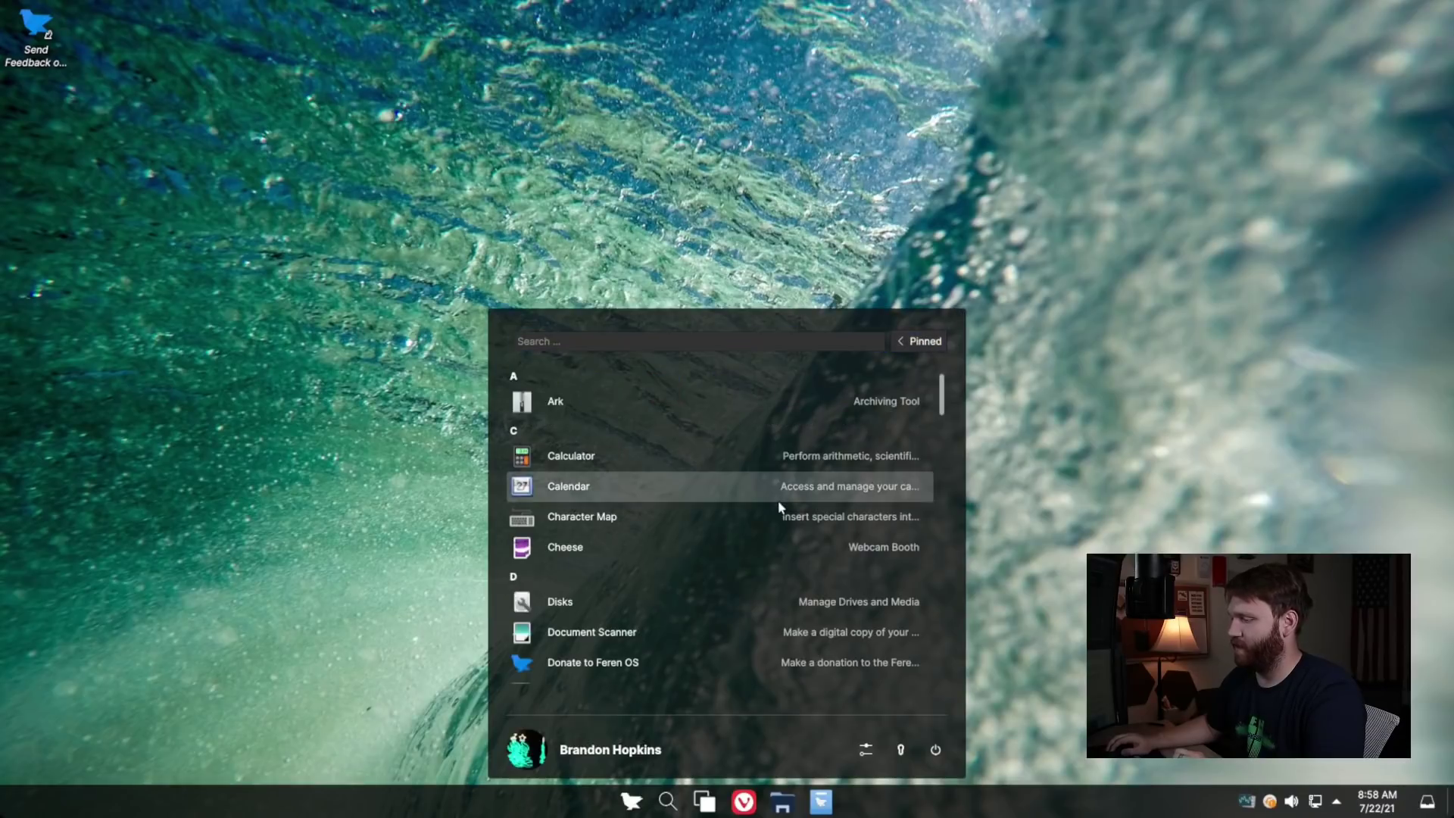
pyautogui.scroll(-5, 779, 503)
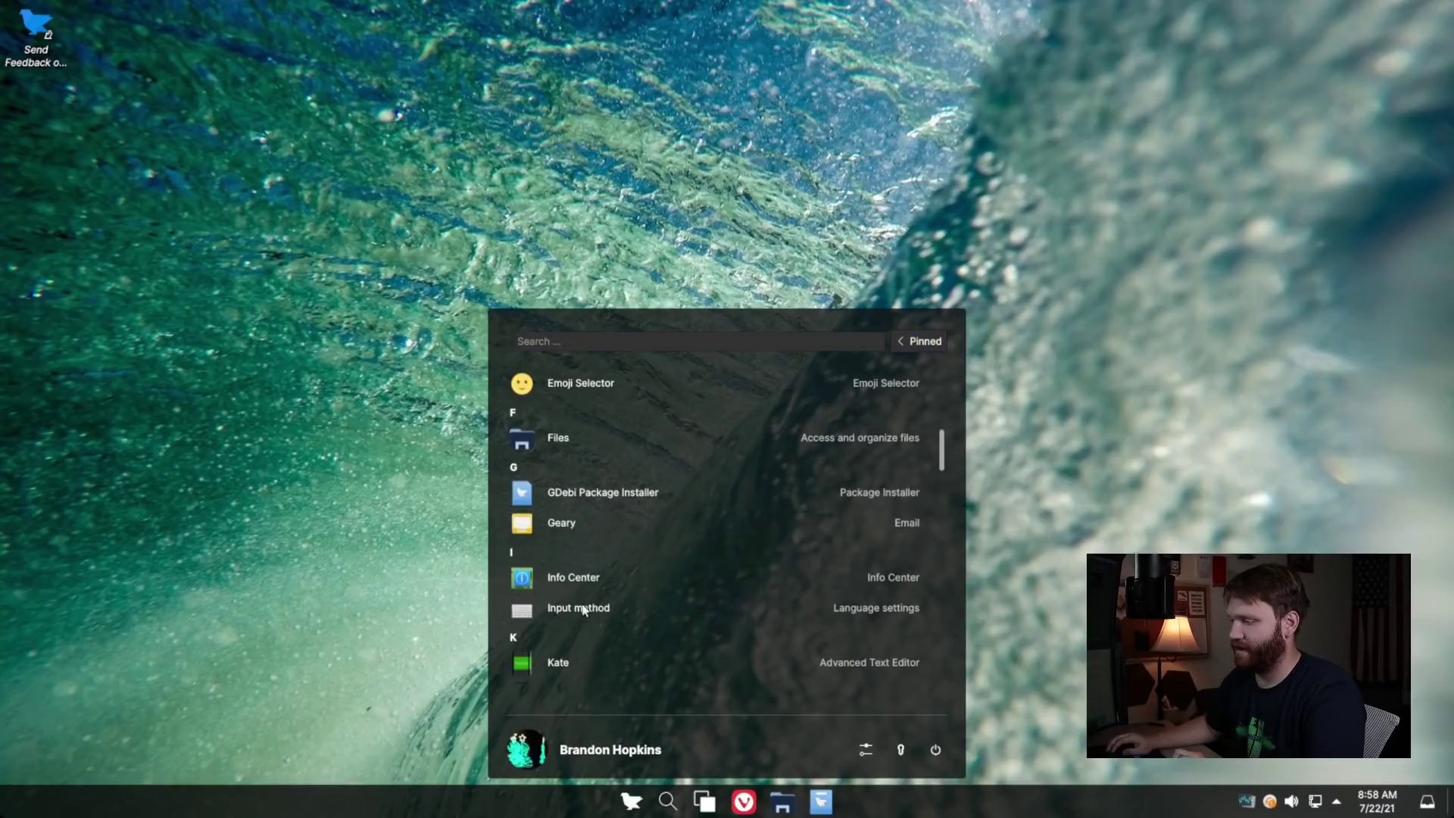
pyautogui.scroll(-4, 584, 611)
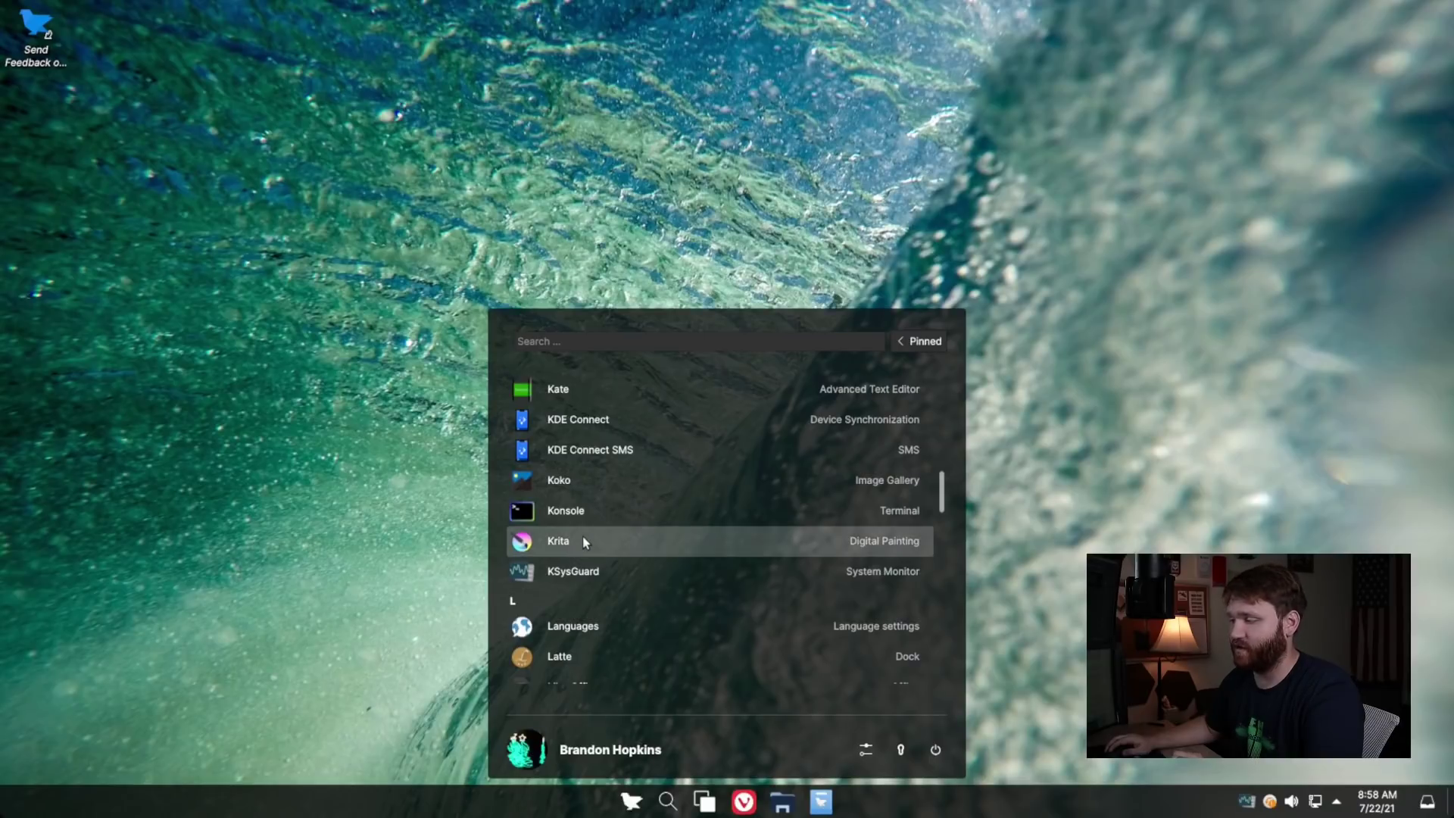
pyautogui.scroll(-4, 583, 536)
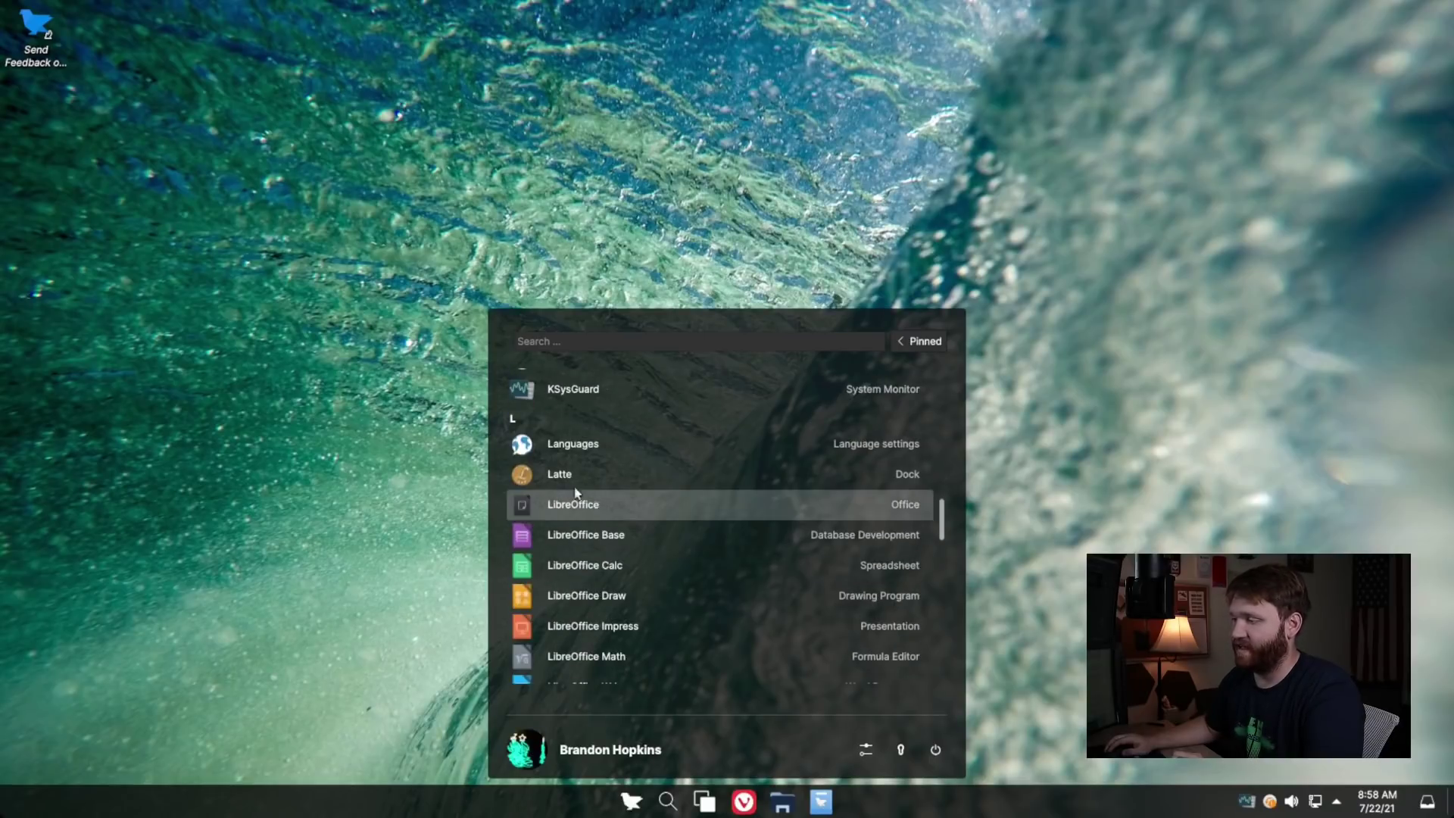
pyautogui.scroll(-4, 602, 508)
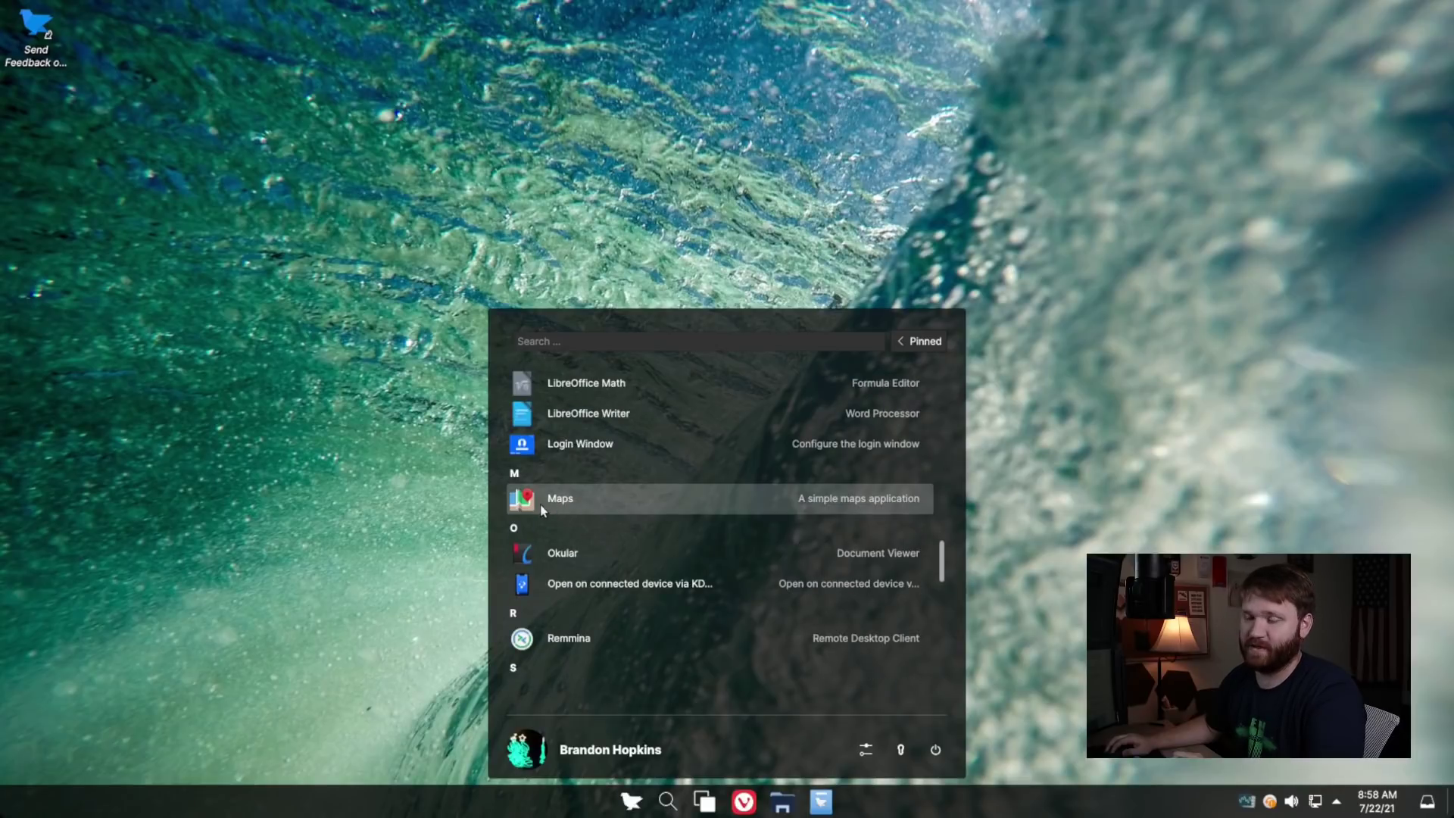
pyautogui.scroll(-4, 560, 507)
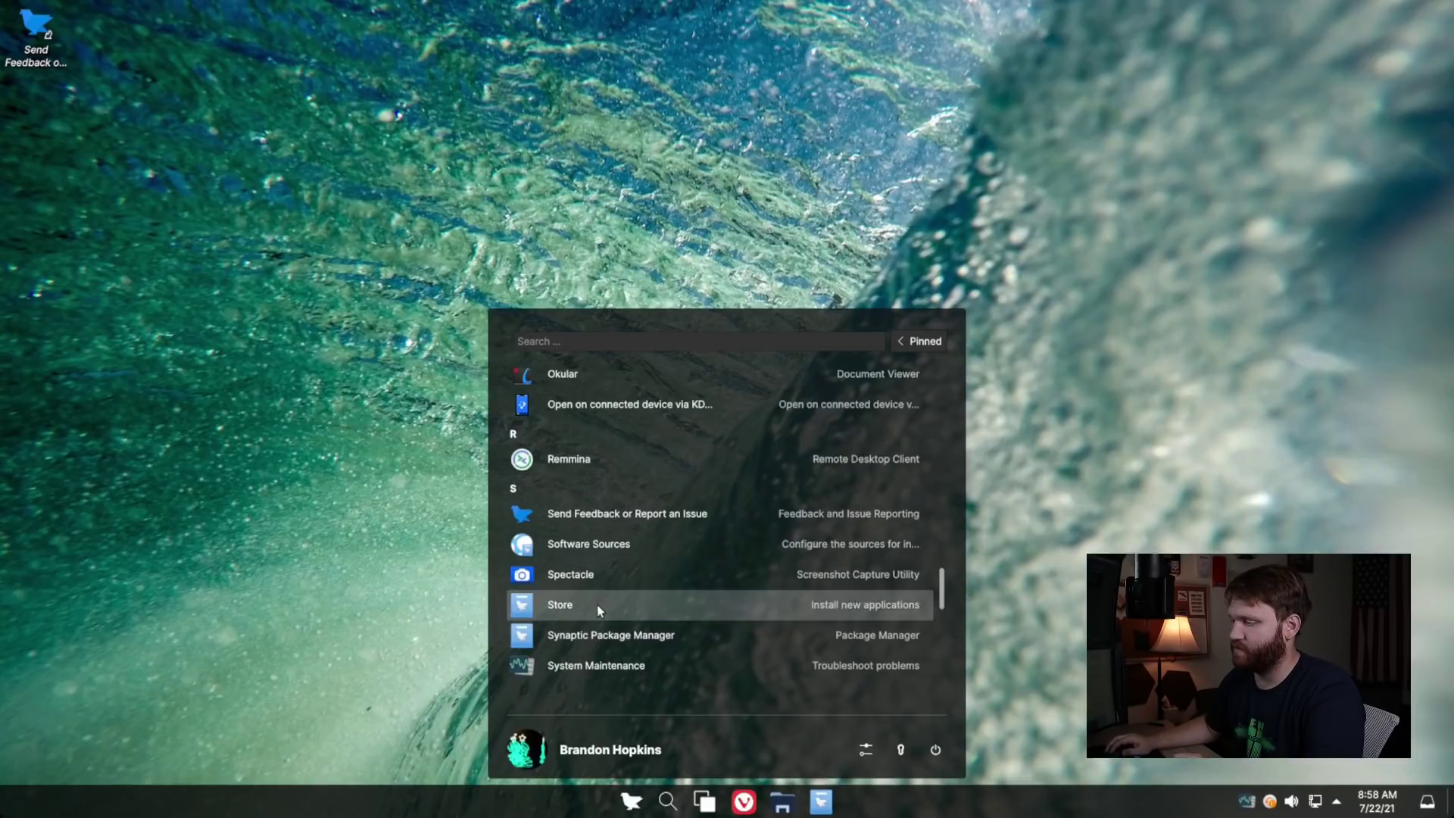
pyautogui.scroll(-3, 620, 602)
pyautogui.scroll(-1, 721, 604)
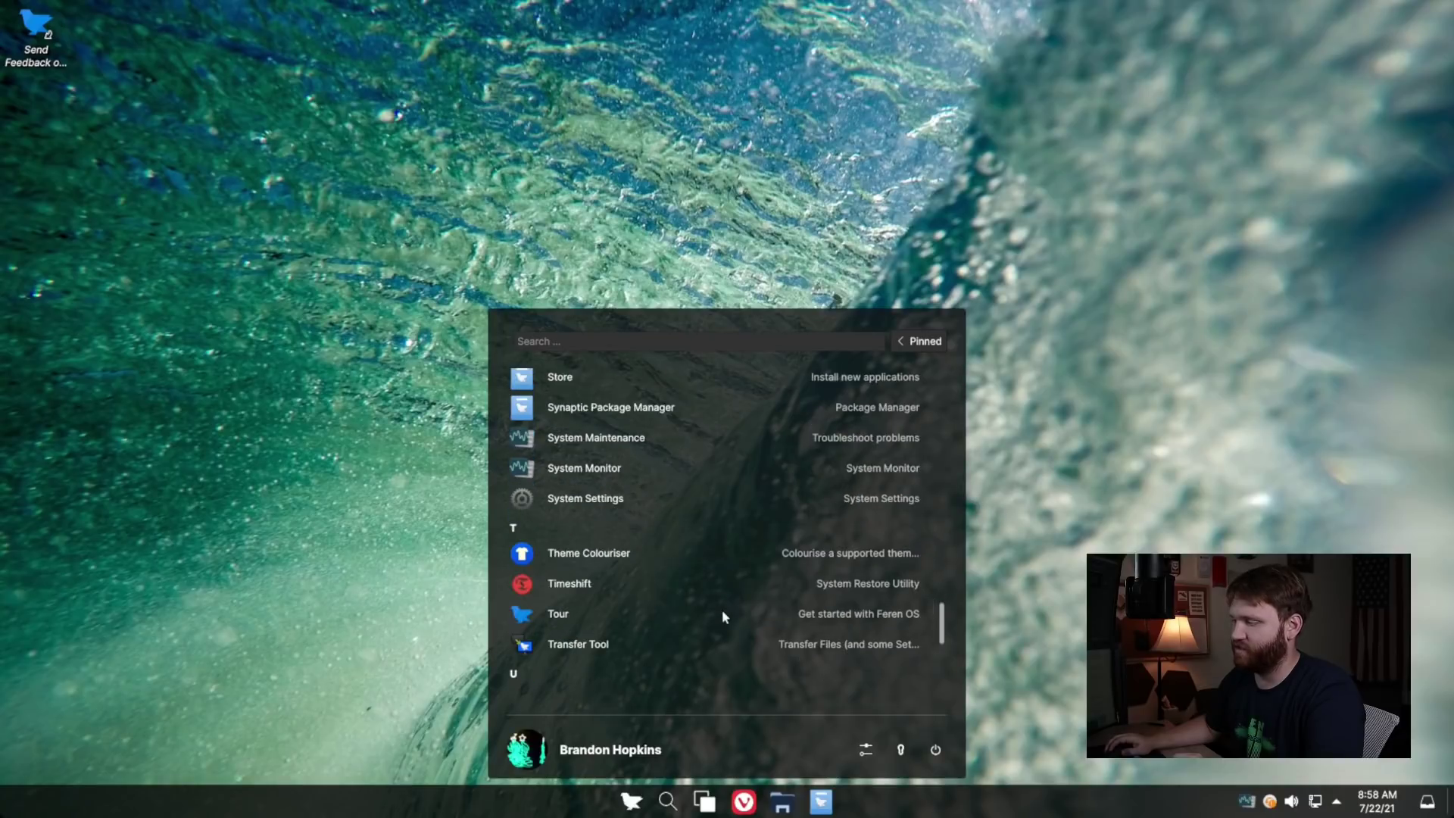
pyautogui.scroll(-3, 620, 603)
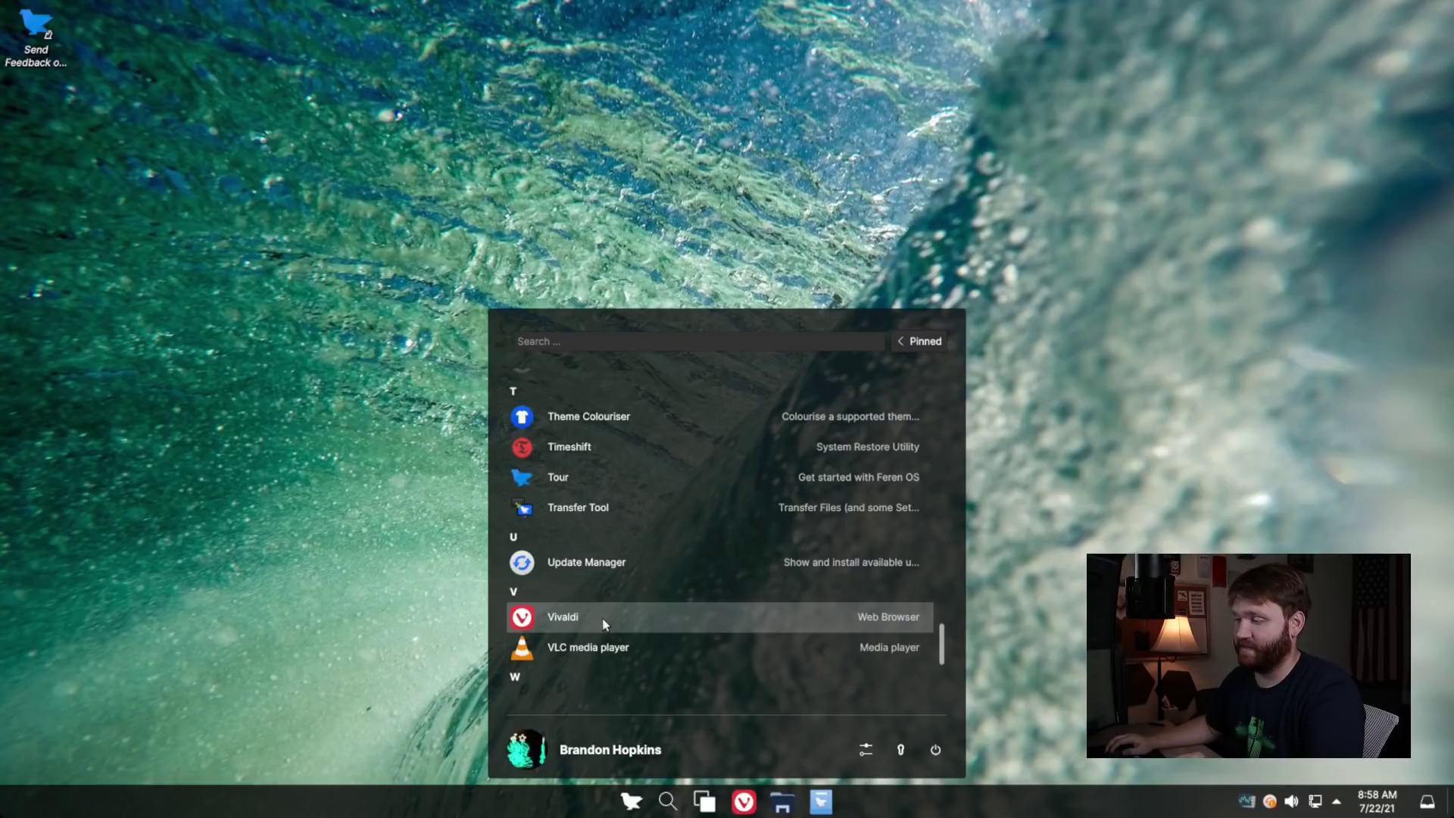
pyautogui.scroll(-2, 604, 623)
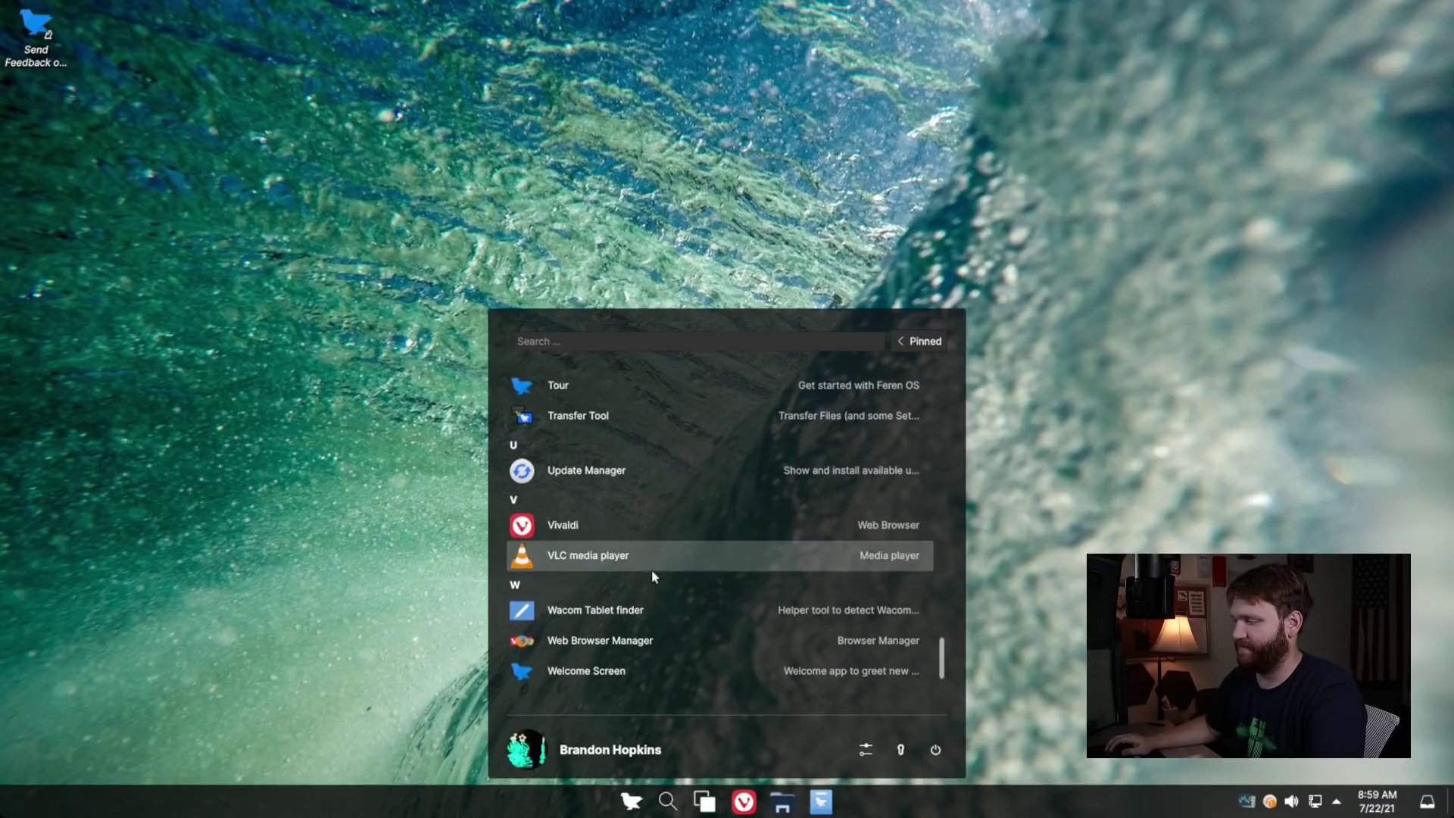
pyautogui.scroll(-1, 646, 666)
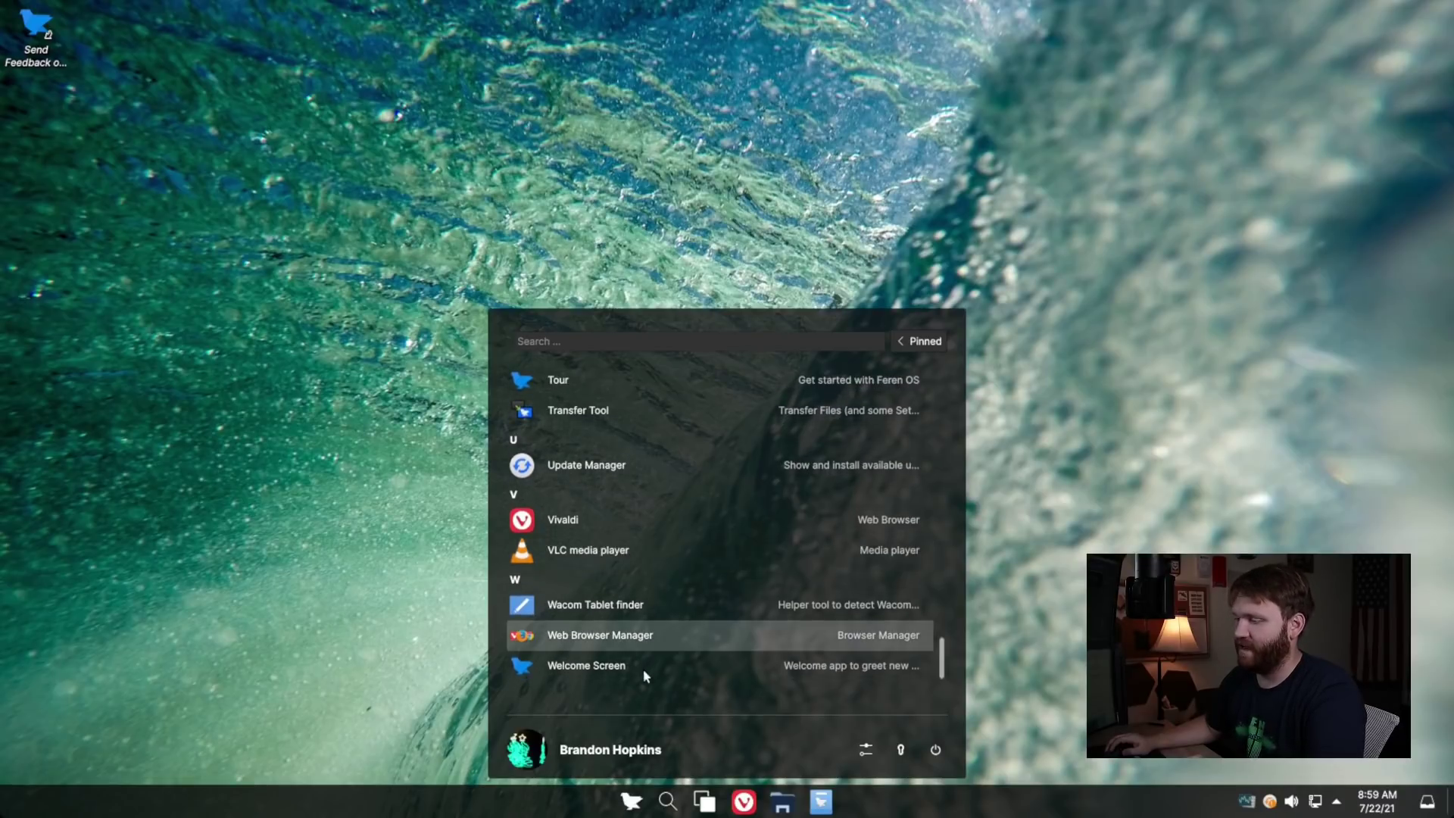
pyautogui.click(603, 640)
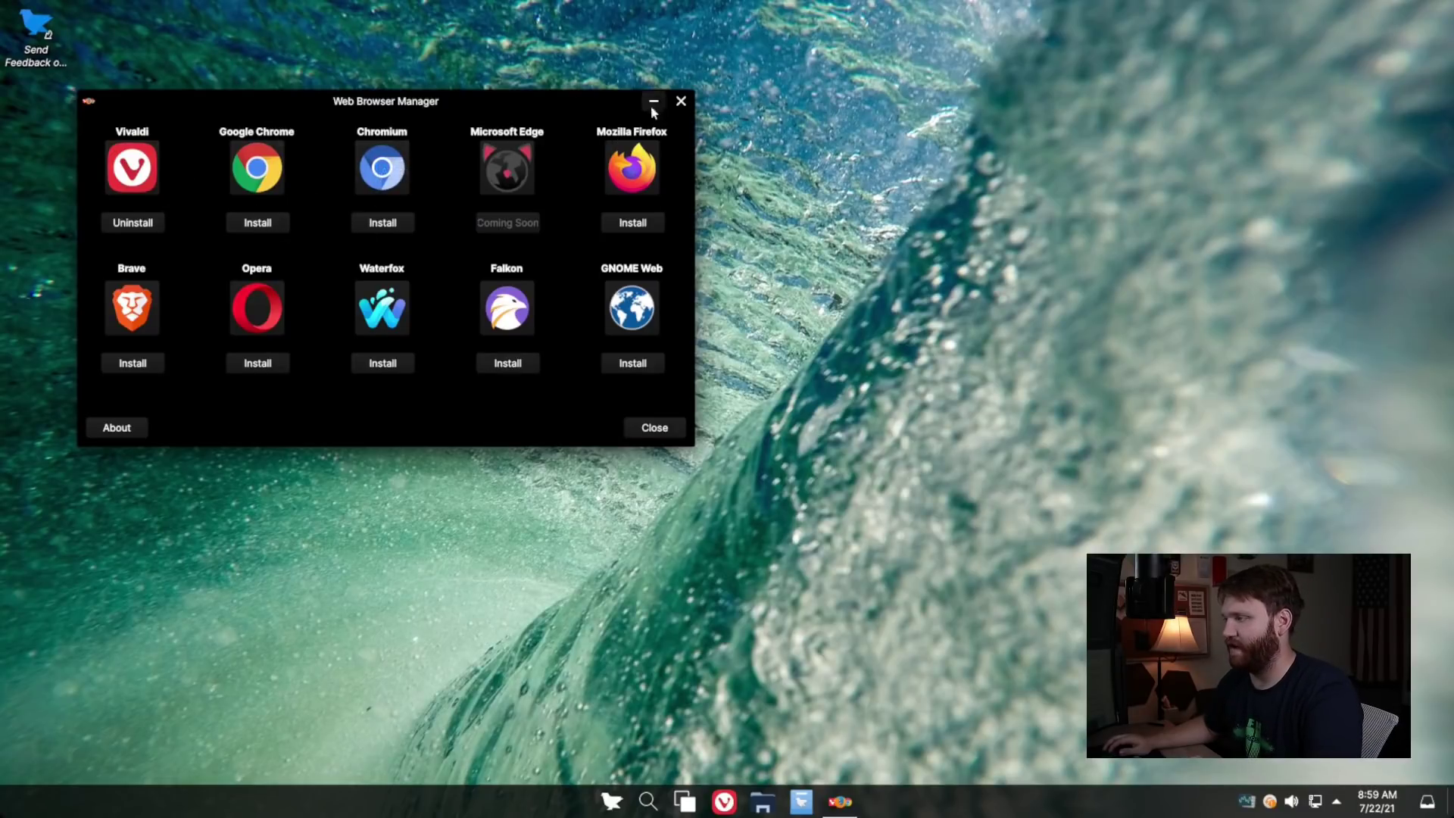
# Step: Close Web Browser Manager and launch the Store from the taskbar
pyautogui.click(681, 101)
pyautogui.click(821, 801)
# Step: Move the Store window and view its About information, showing version 2021.02
pyautogui.moveTo(815, 135); pyautogui.dragTo(662, 105)
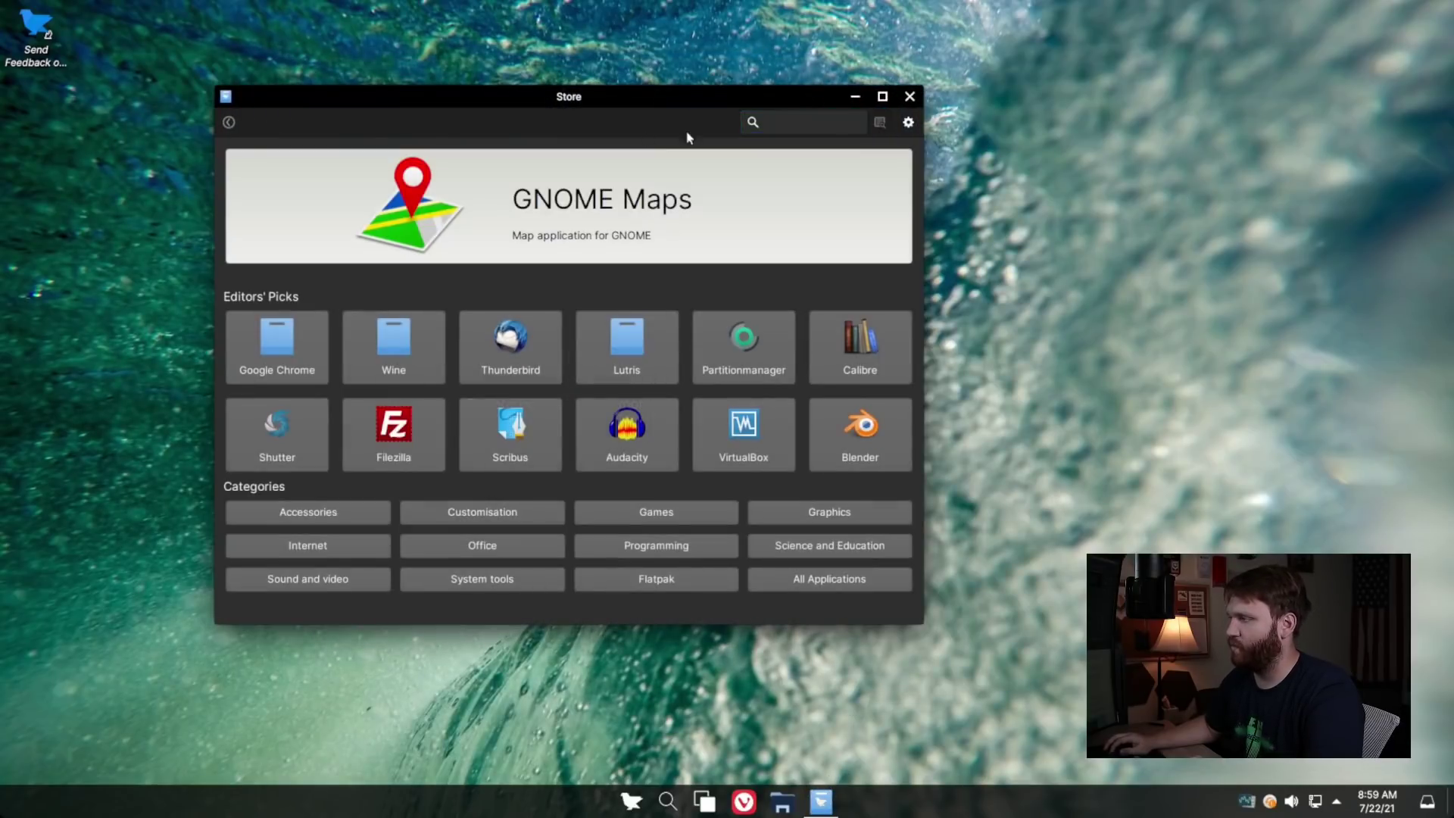
pyautogui.click(907, 123)
pyautogui.click(905, 210)
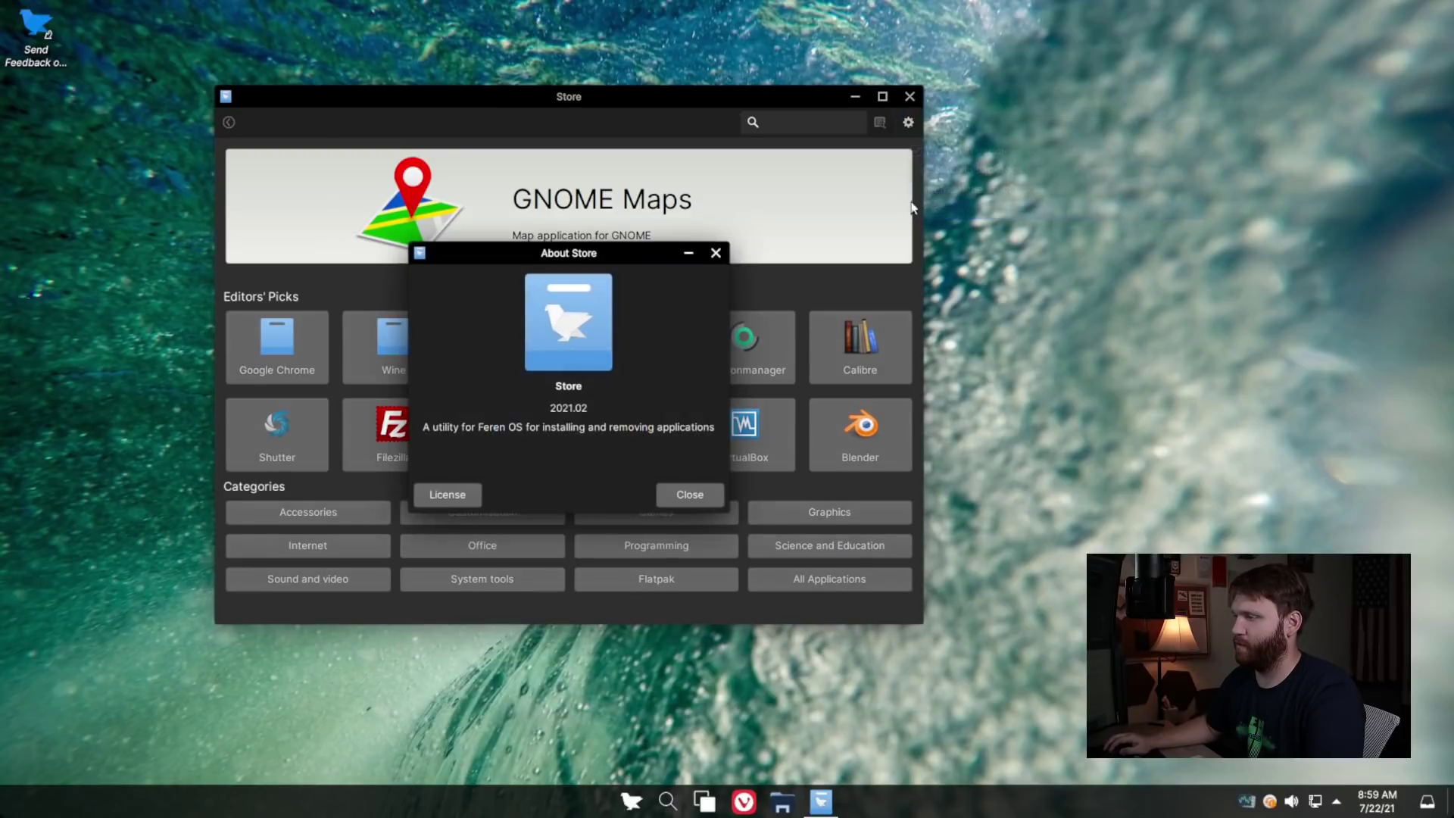
# Step: Dismiss the About dialog and close the Feren OS Store
pyautogui.click(716, 255)
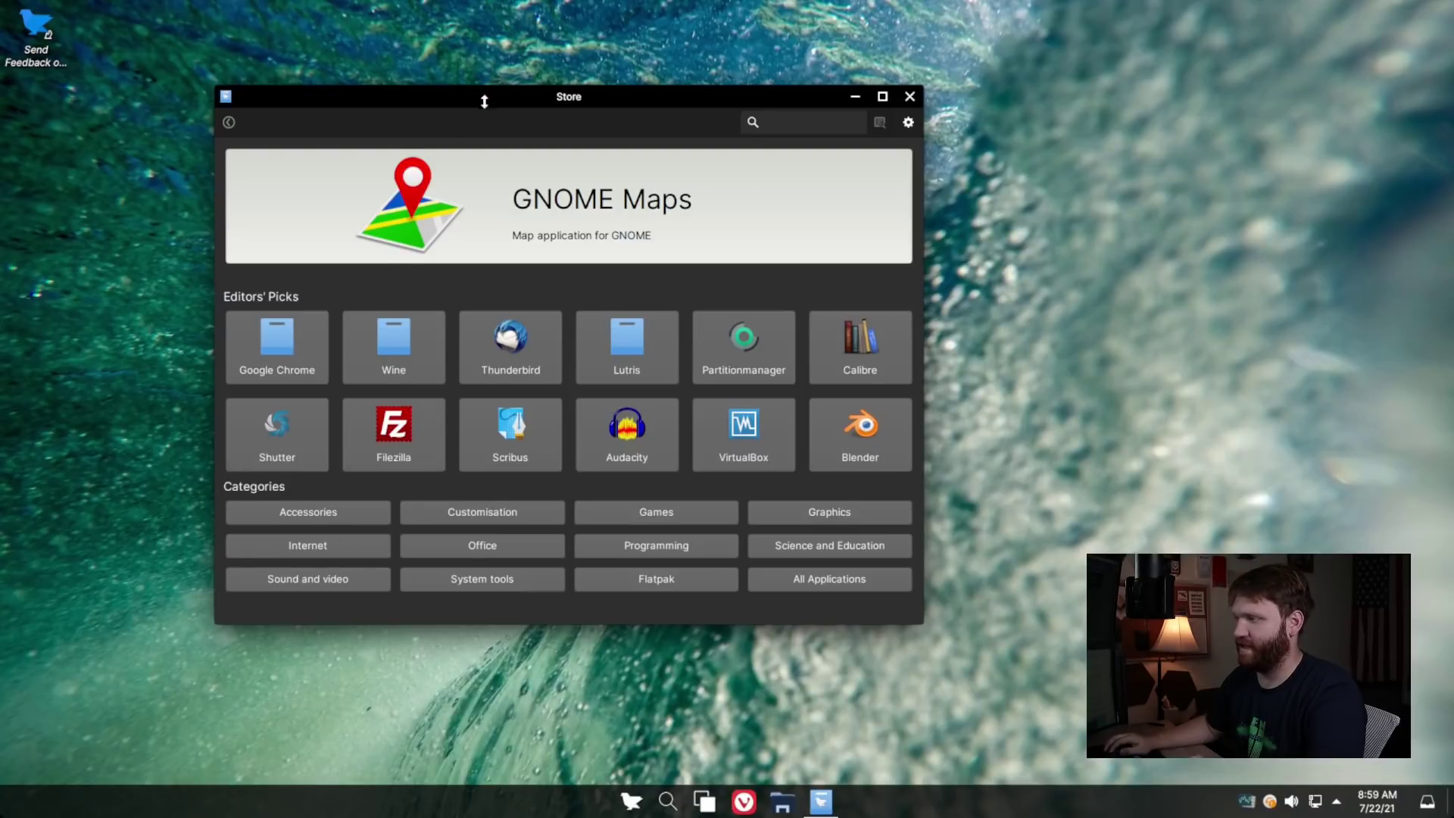
pyautogui.moveTo(481, 102)
pyautogui.mouseDown()
pyautogui.moveTo(482, 47)
pyautogui.moveTo(485, 146)
pyautogui.moveTo(493, 87)
pyautogui.mouseUp()
pyautogui.click(909, 98)
# Step: Launch Konsole from the 'term' search, enlarge and center its window, and enlarge the text
pyautogui.click(667, 800)
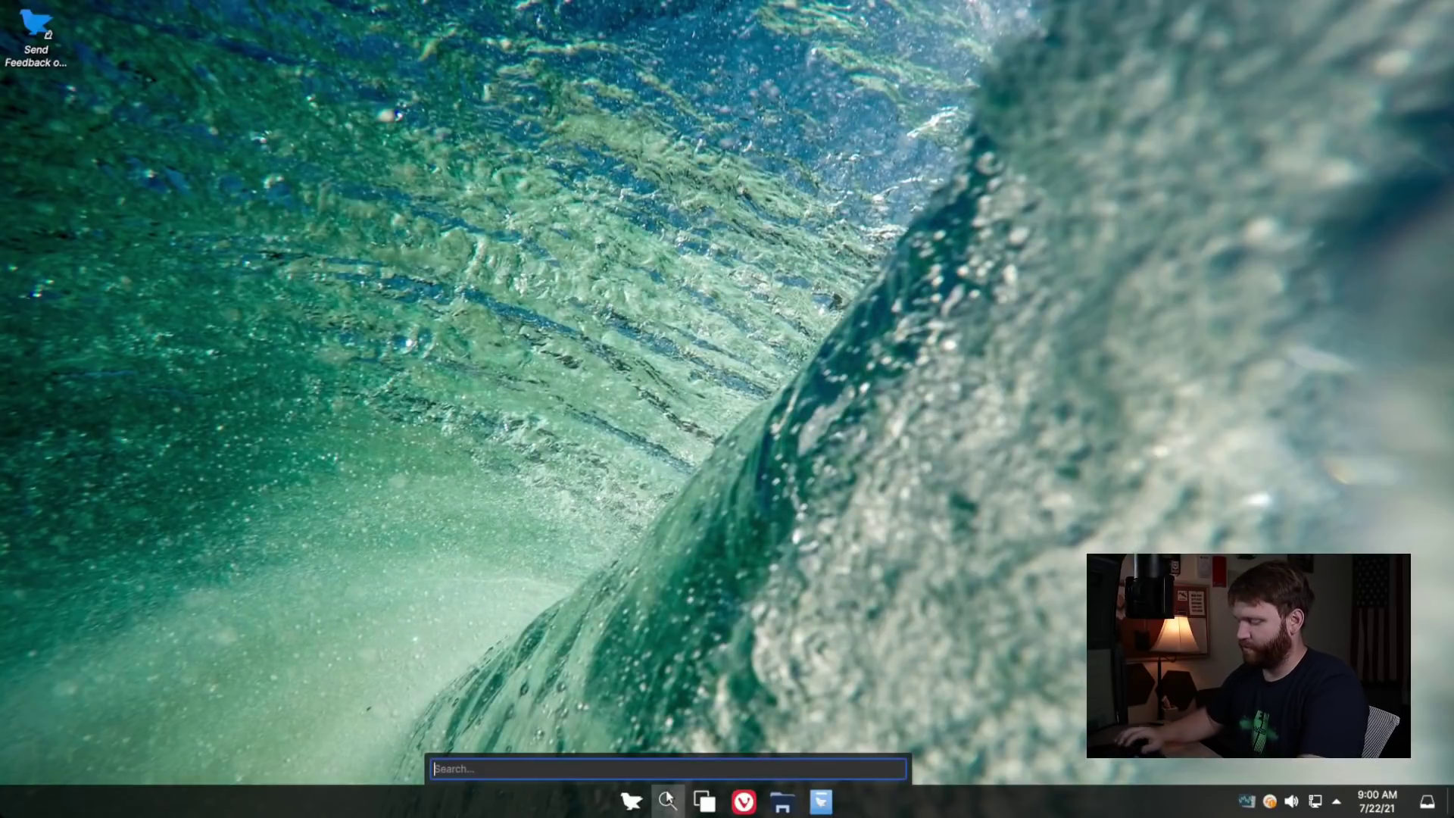
pyautogui.write('term')
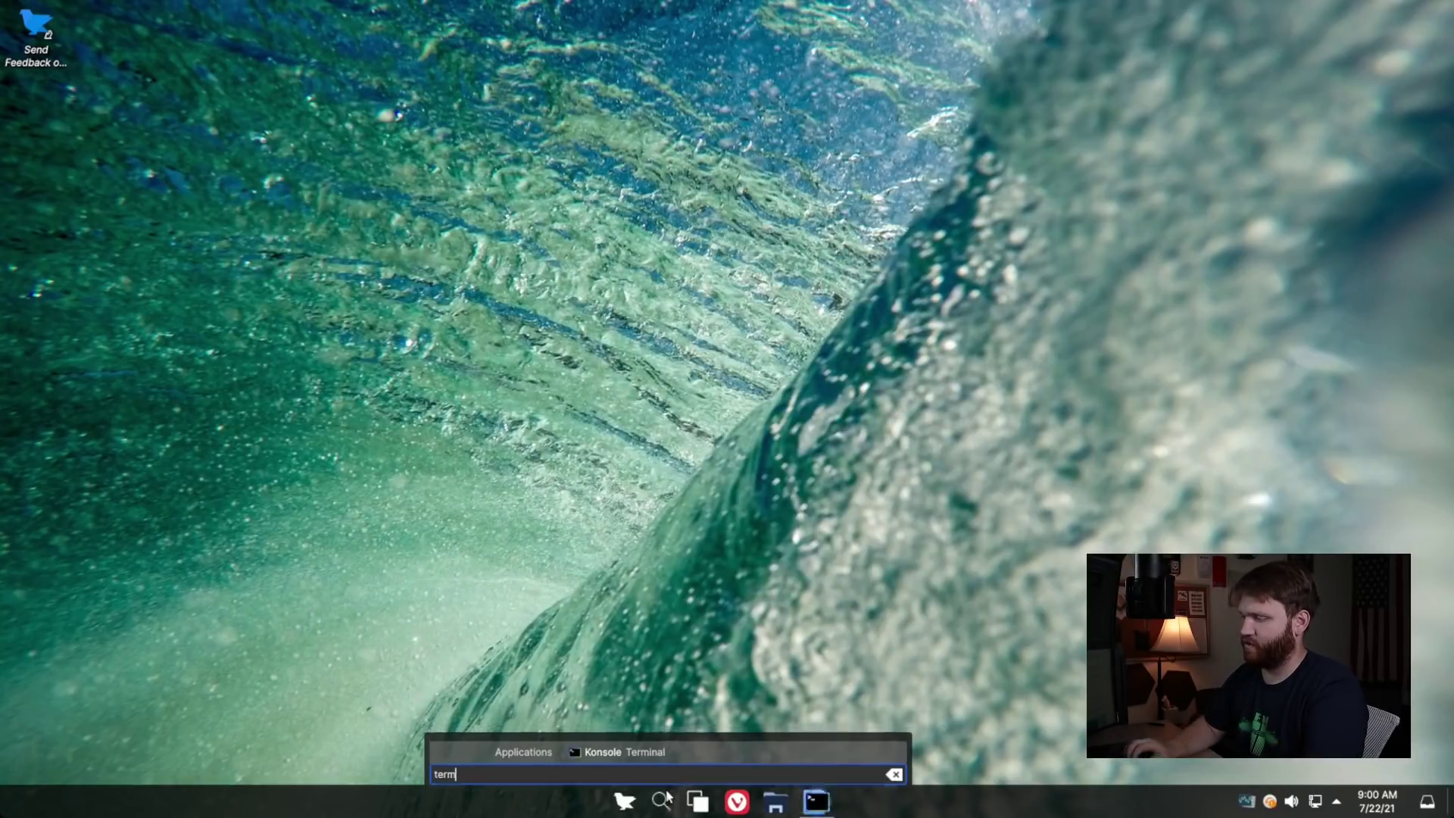
pyautogui.press('Return')
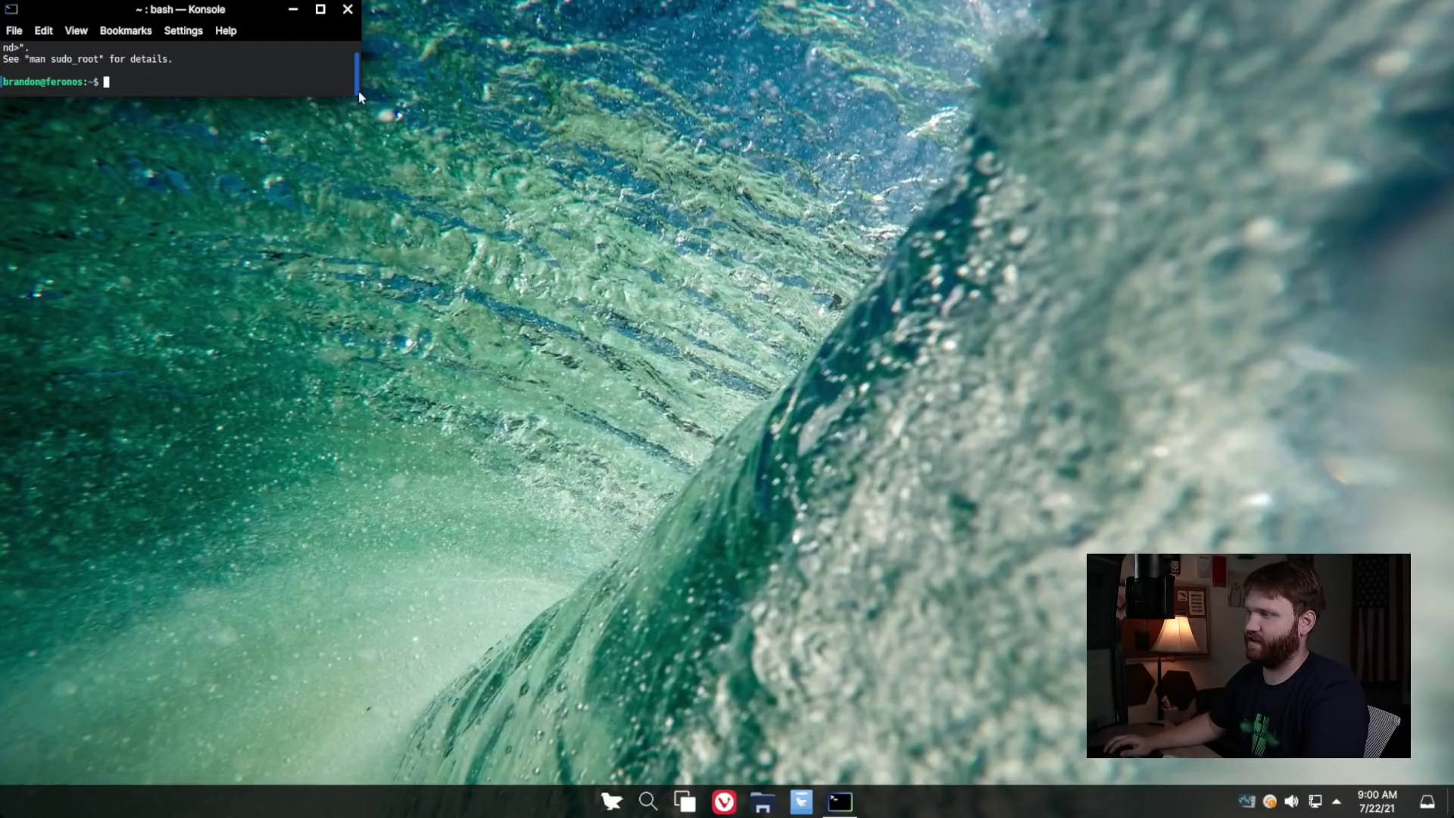
pyautogui.moveTo(357, 91); pyautogui.dragTo(664, 502)
pyautogui.moveTo(450, 15); pyautogui.dragTo(569, 87)
pyautogui.hotkey('ctrl', '+')
pyautogui.hotkey('ctrl', '+')
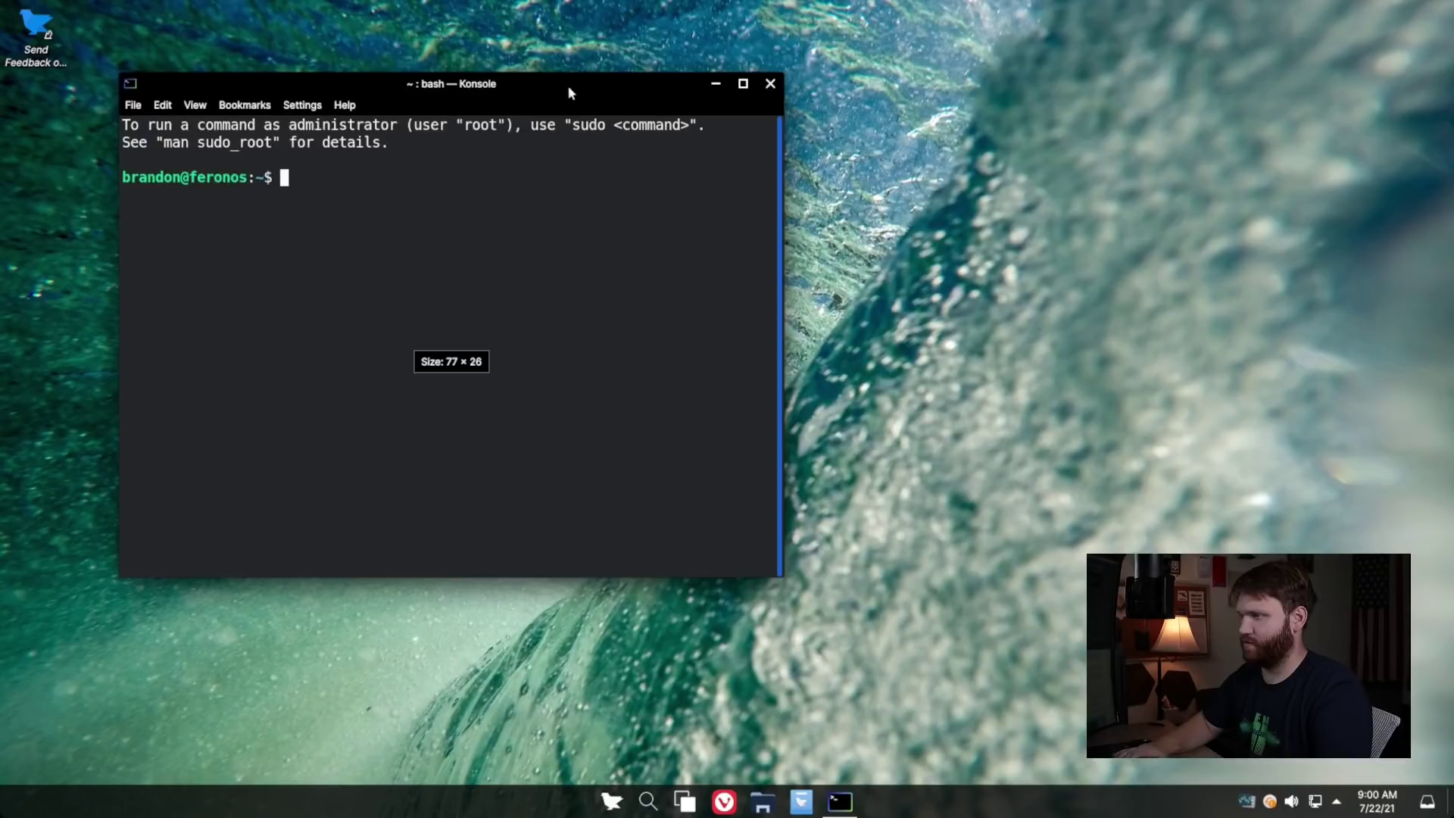
pyautogui.hotkey('ctrl', '+')
# Step: Try neofetch, install it with 'sudo apt install neofetch', then run neofetch
pyautogui.write('neofetc')
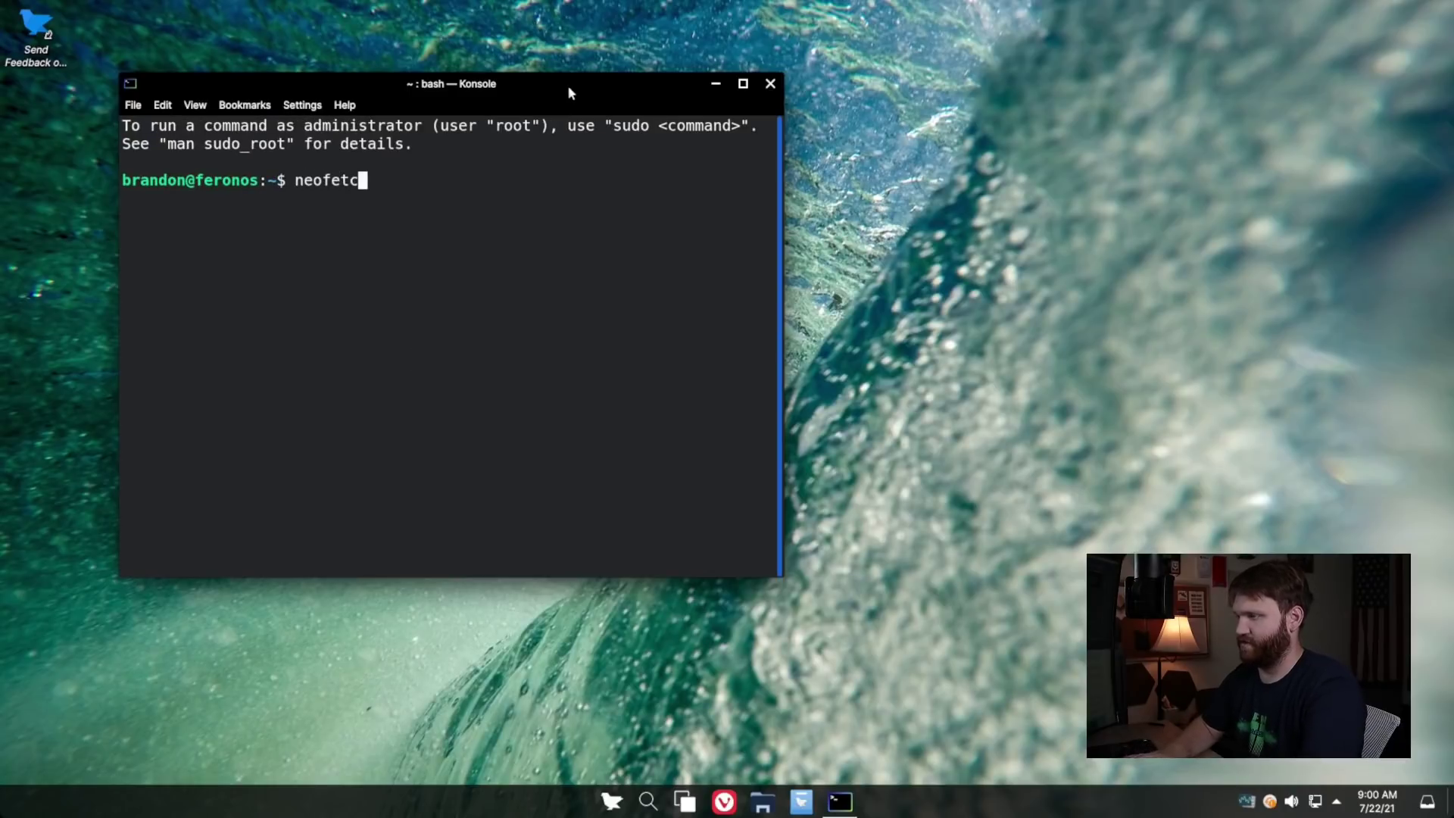
pyautogui.write('h')
pyautogui.press('Return')
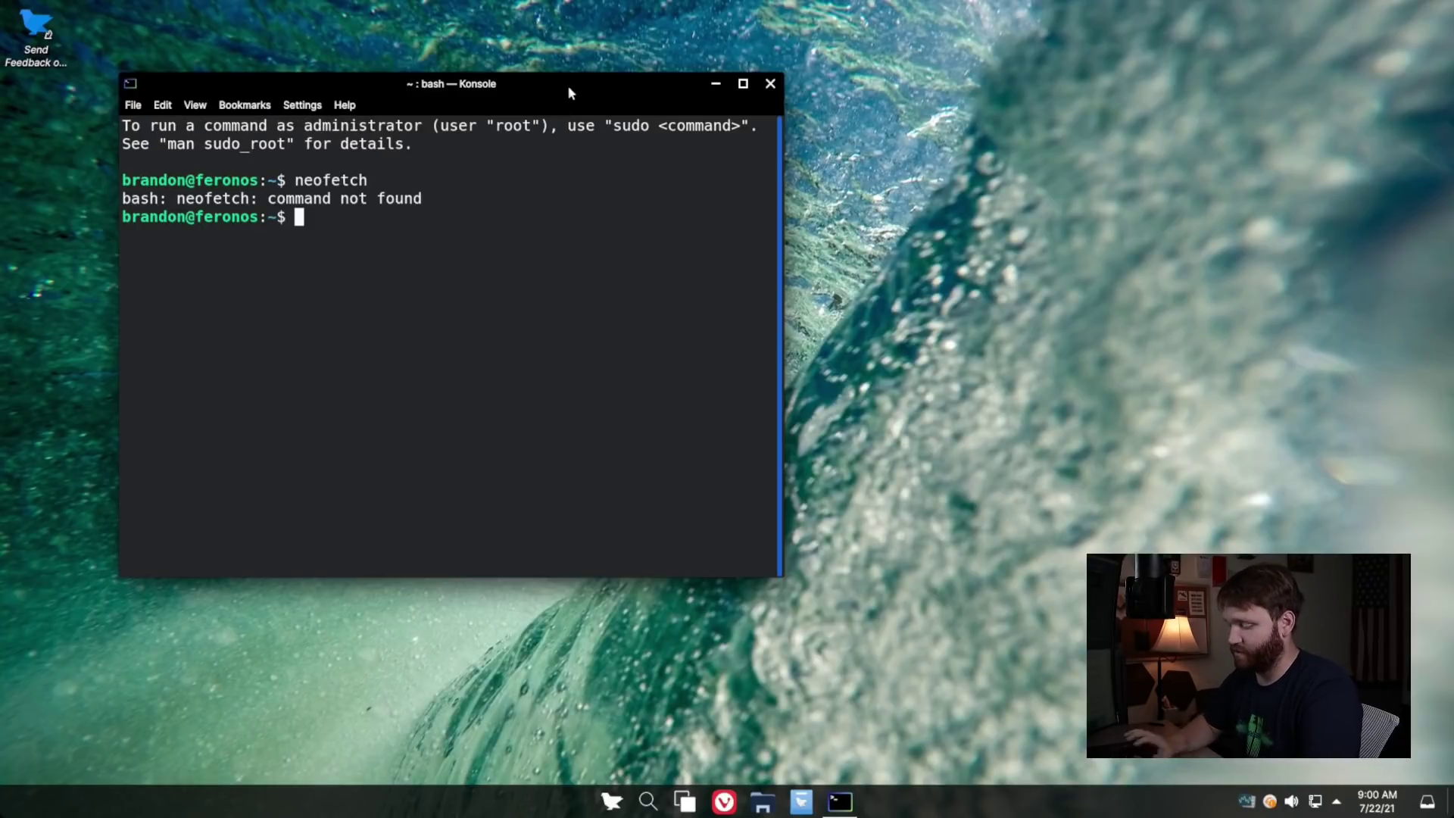
pyautogui.write('sudo apt install n')
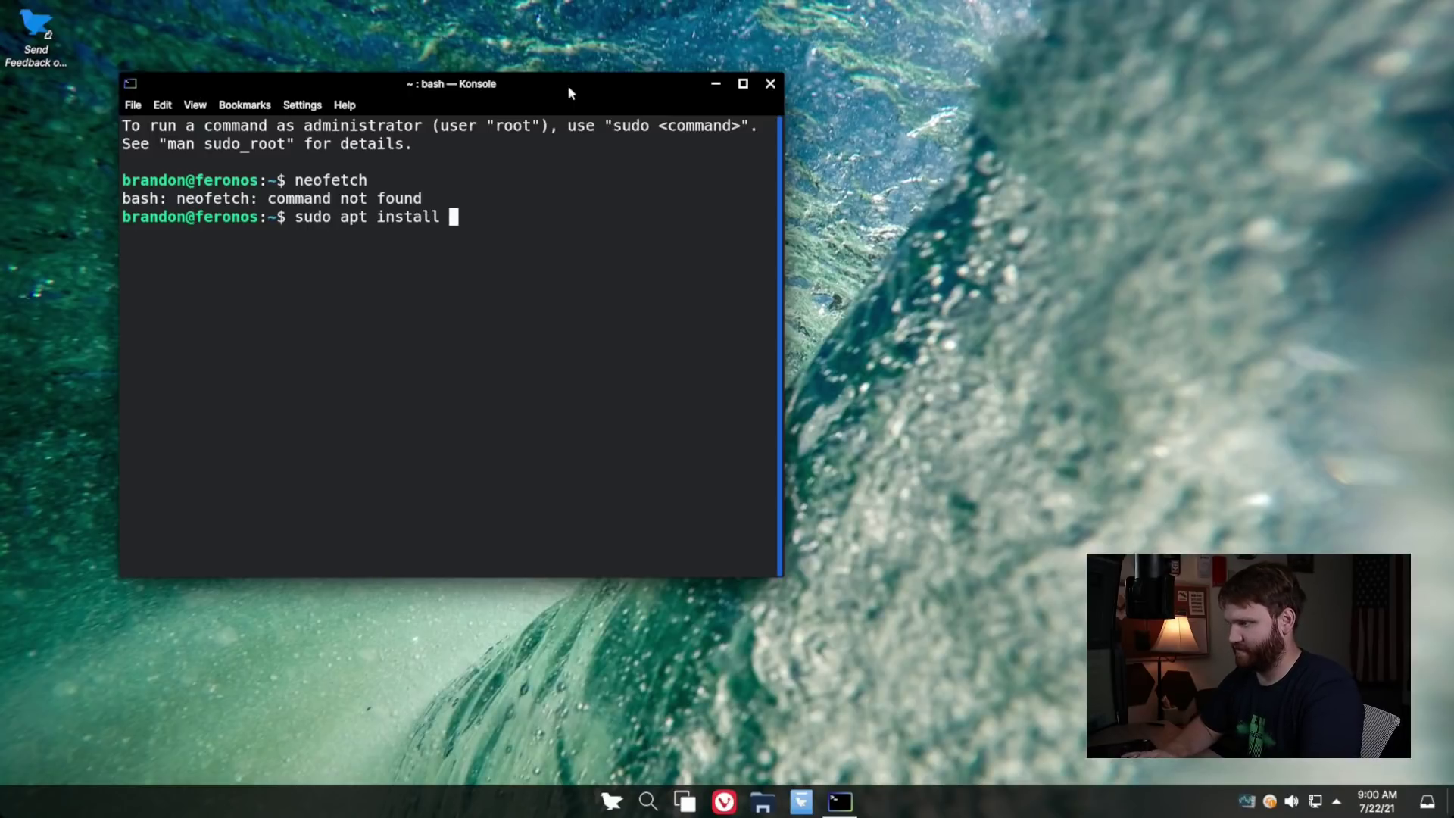
pyautogui.write('eofetch')
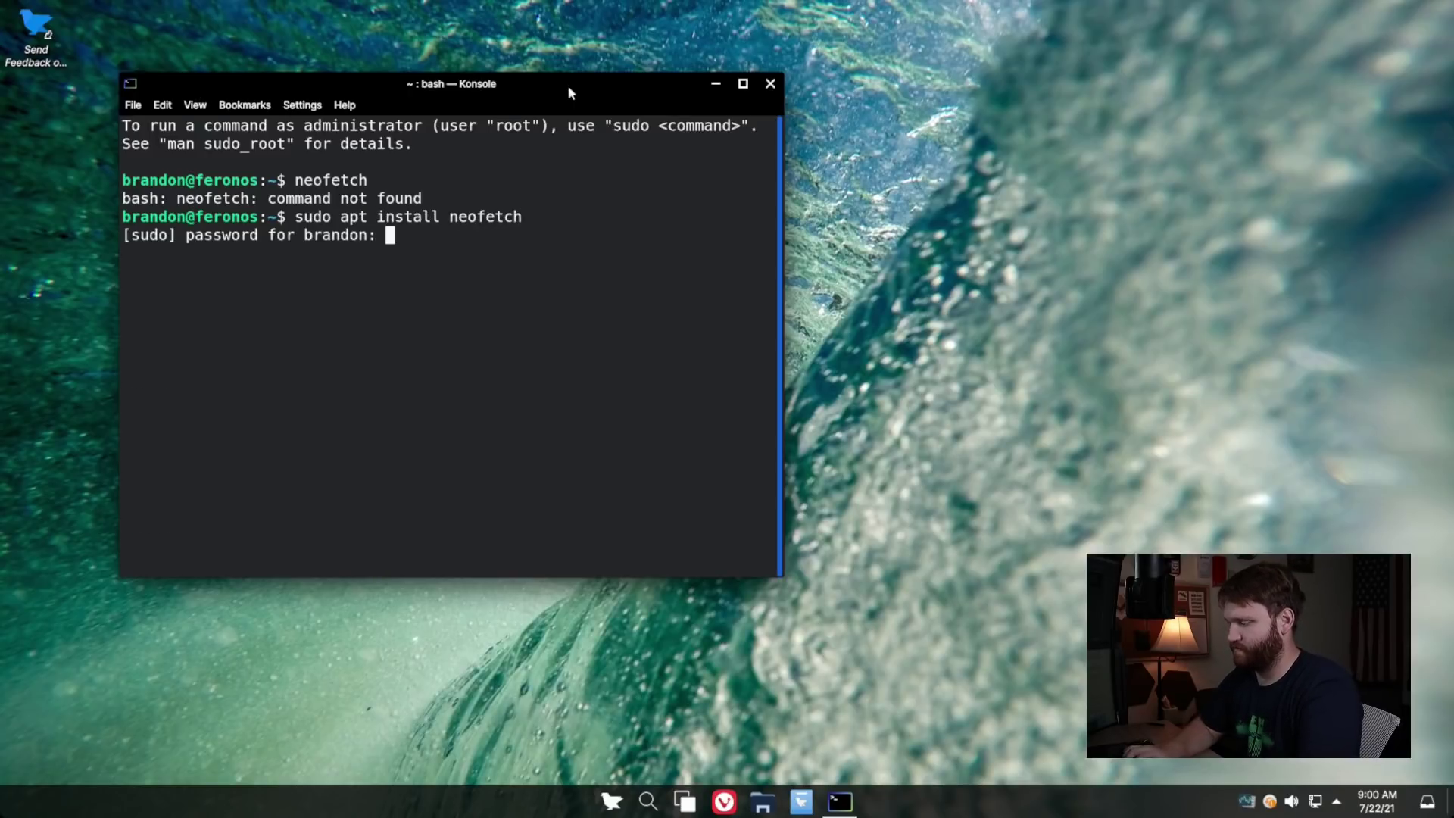
pyautogui.press('Return')
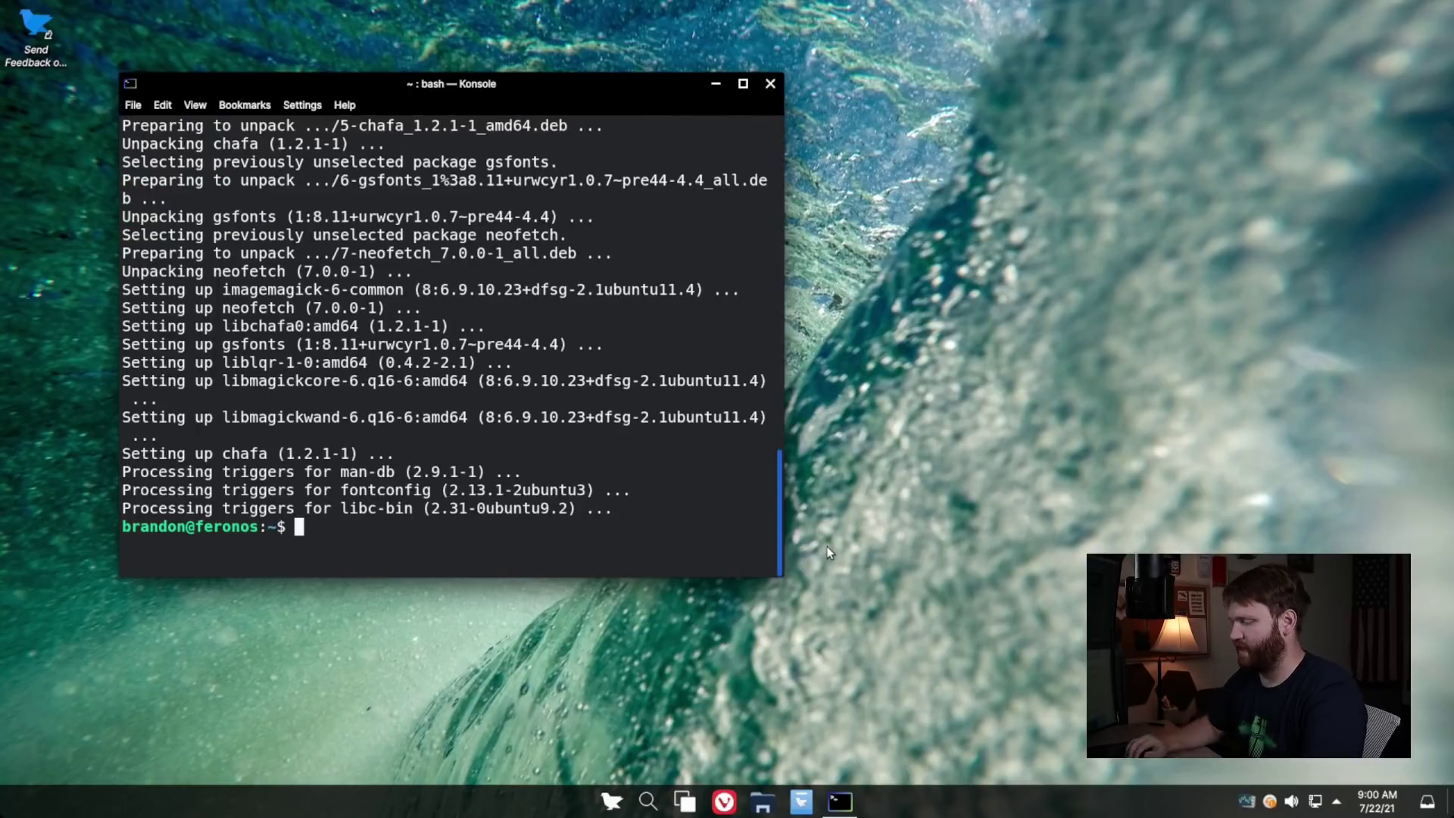
pyautogui.write('neofetch')
pyautogui.press('Return')
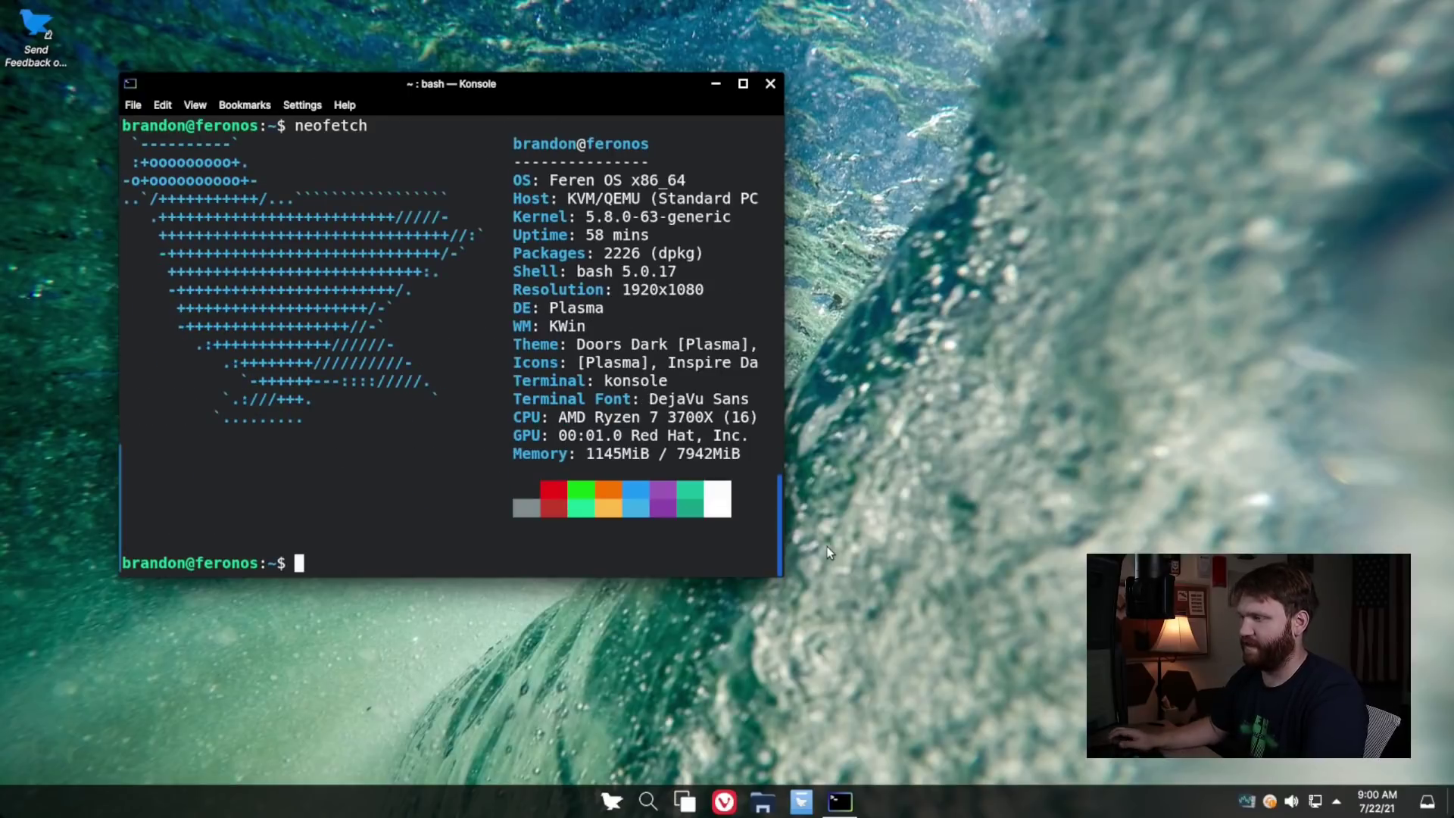
# Step: Highlight neofetch details: kernel version, 2226 packages, bash 5.0.17 and the theme line
pyautogui.moveTo(410, 400); pyautogui.dragTo(146, 146)
pyautogui.click(185, 153)
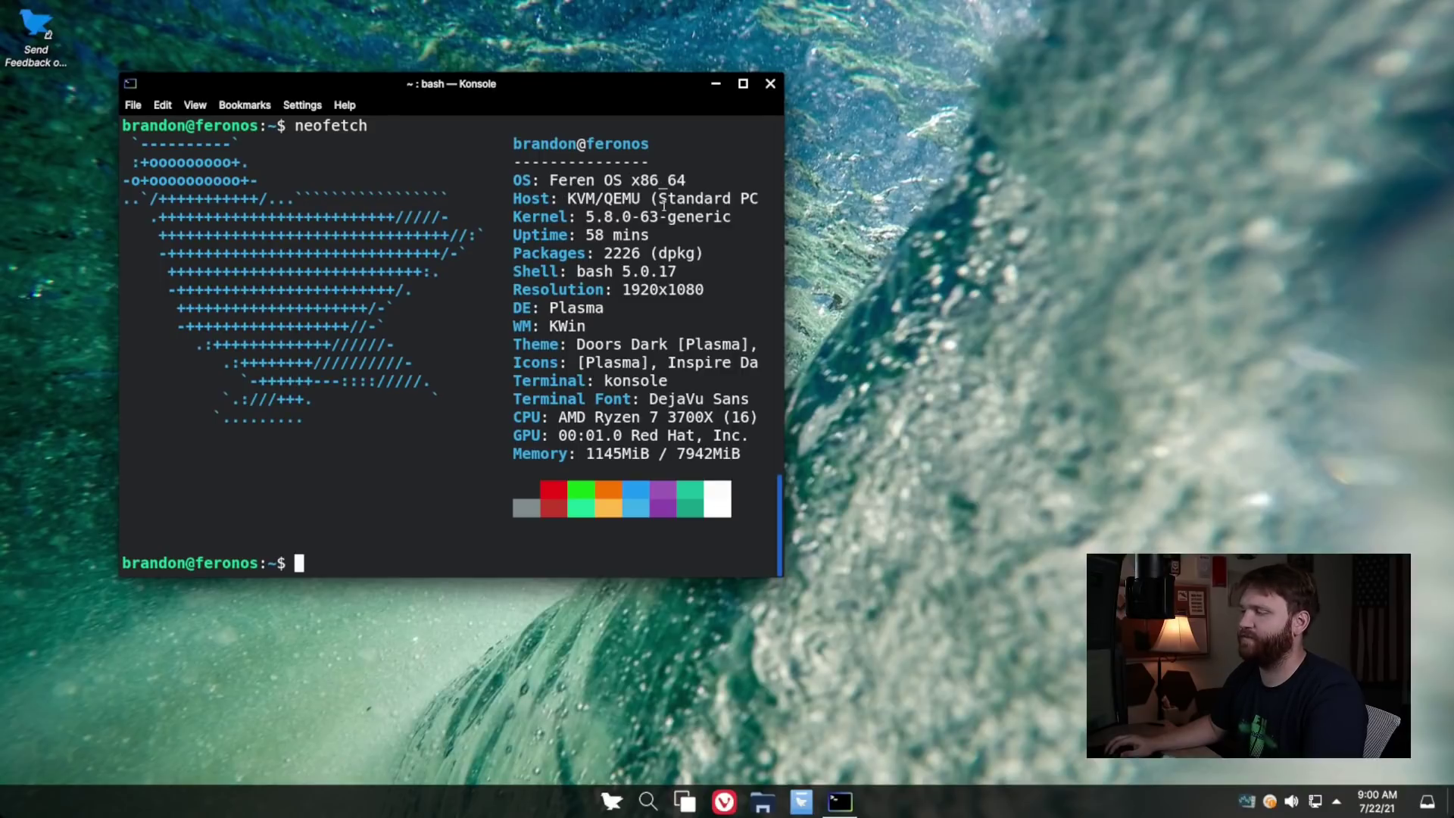
pyautogui.moveTo(613, 217); pyautogui.dragTo(598, 225)
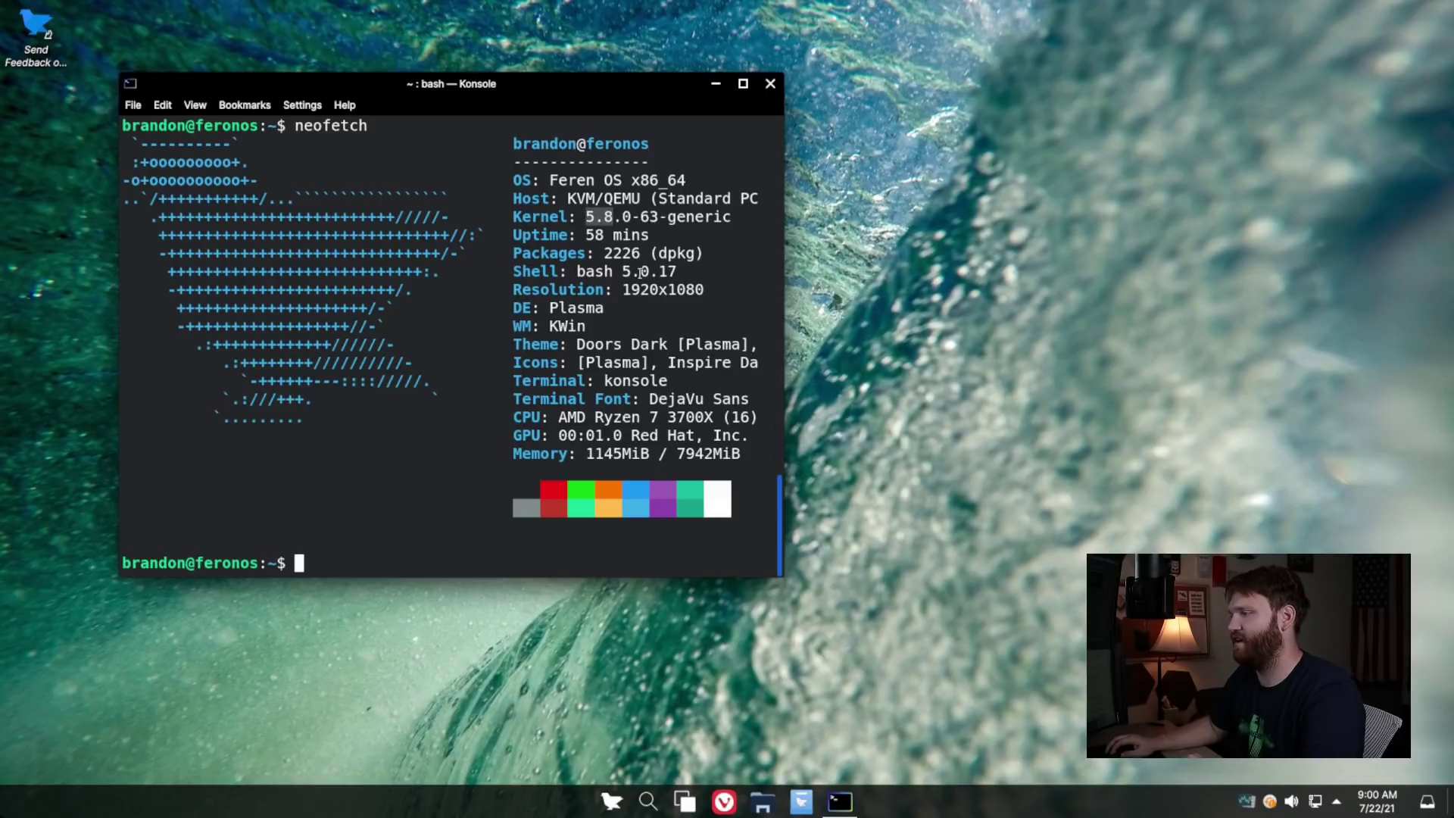
pyautogui.moveTo(717, 249); pyautogui.dragTo(525, 252)
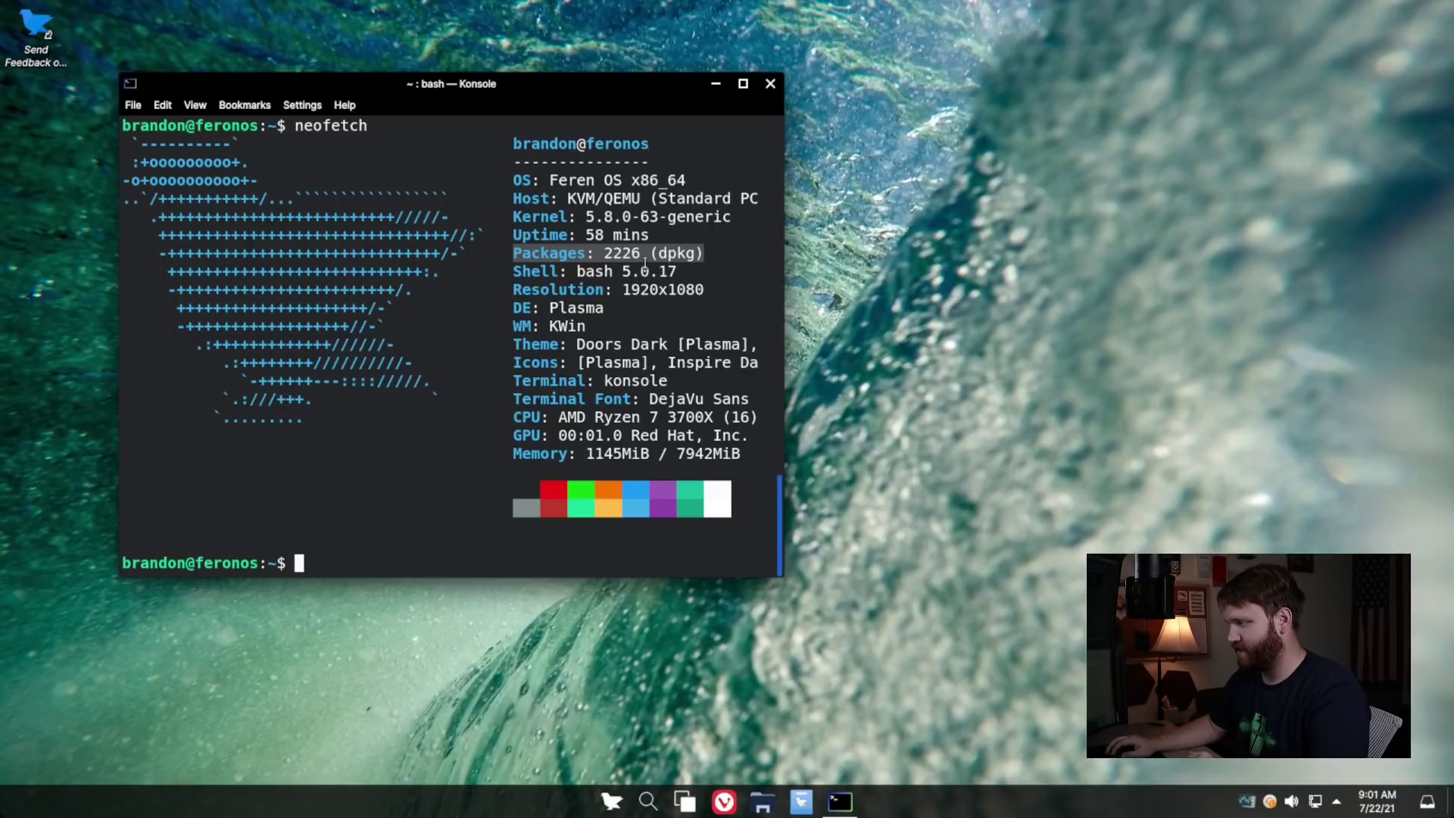
pyautogui.moveTo(684, 270); pyautogui.dragTo(535, 279)
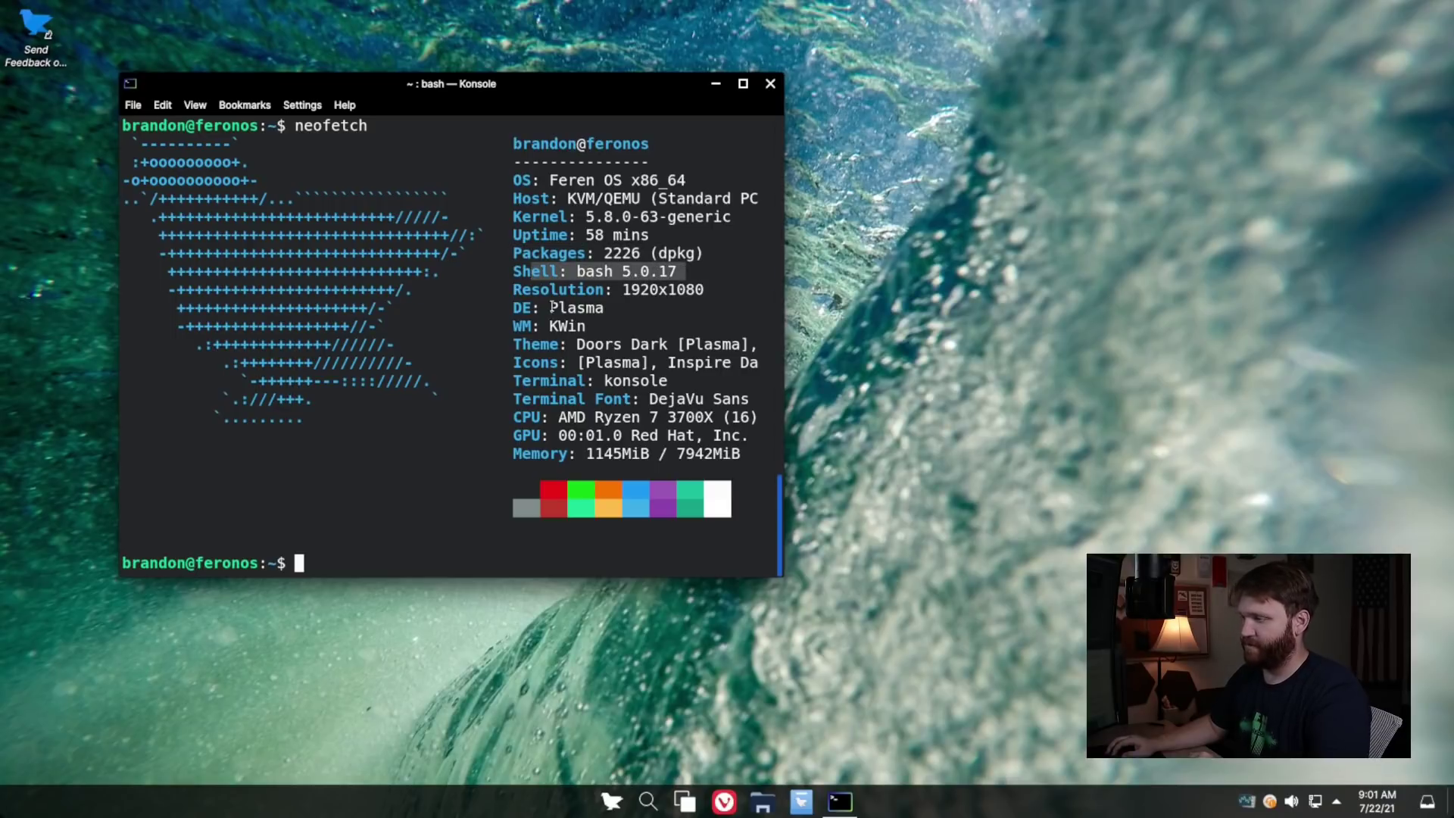
pyautogui.moveTo(540, 347); pyautogui.dragTo(719, 452)
pyautogui.click(521, 458)
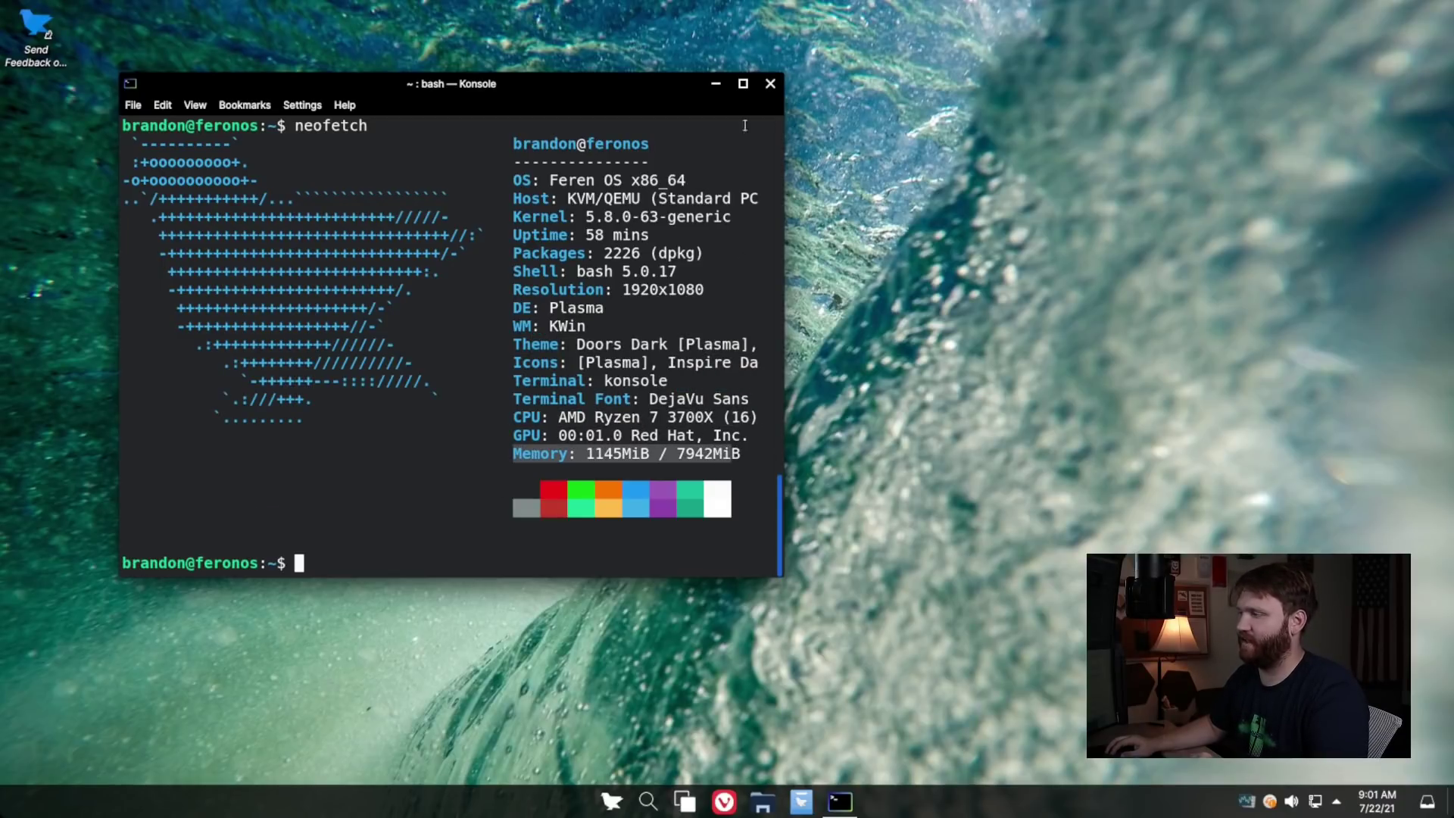
# Step: Close Konsole, start System Monitor via the 'sys' search, and center its window
pyautogui.click(766, 87)
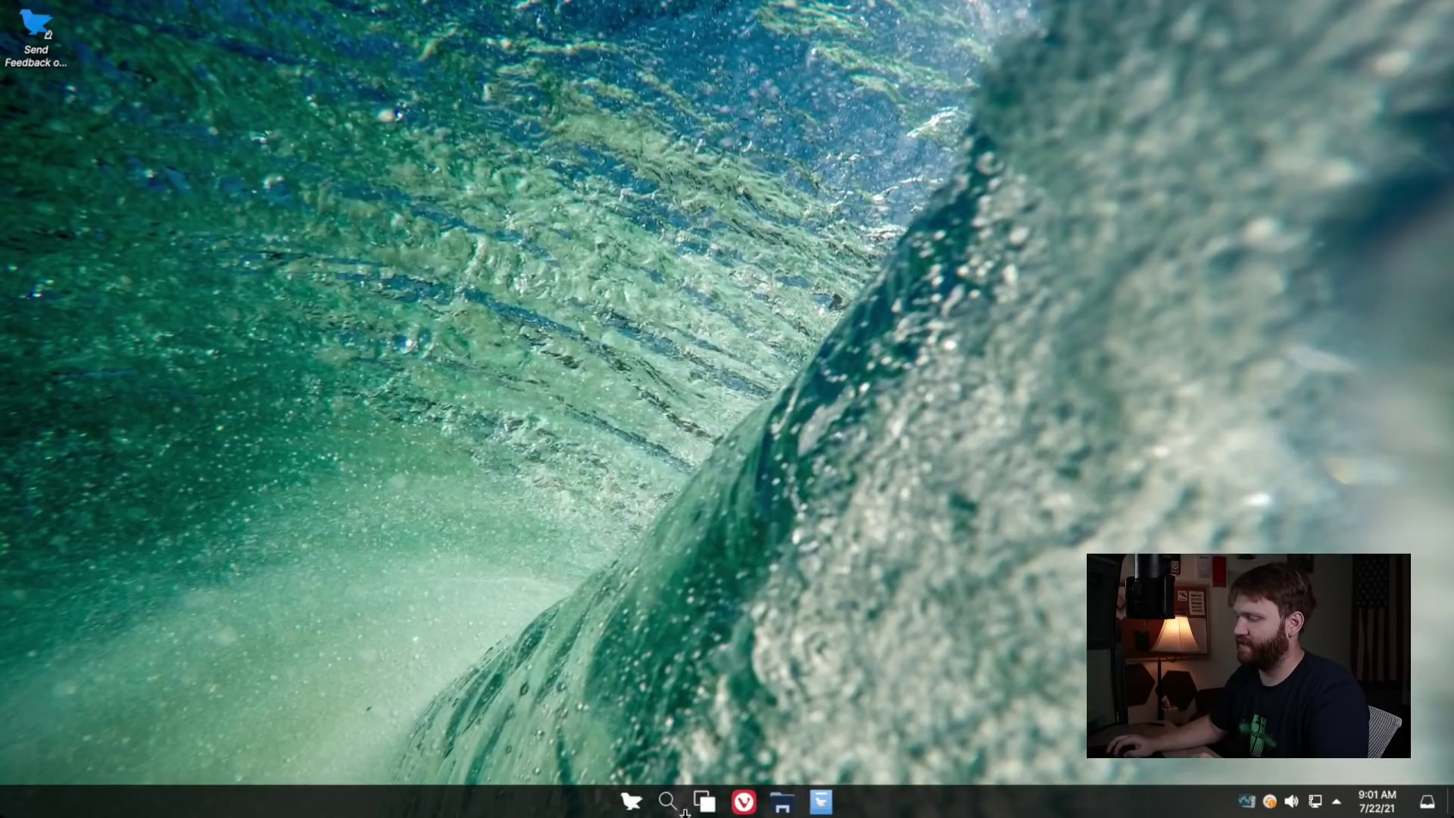
pyautogui.click(632, 798)
pyautogui.write('sys')
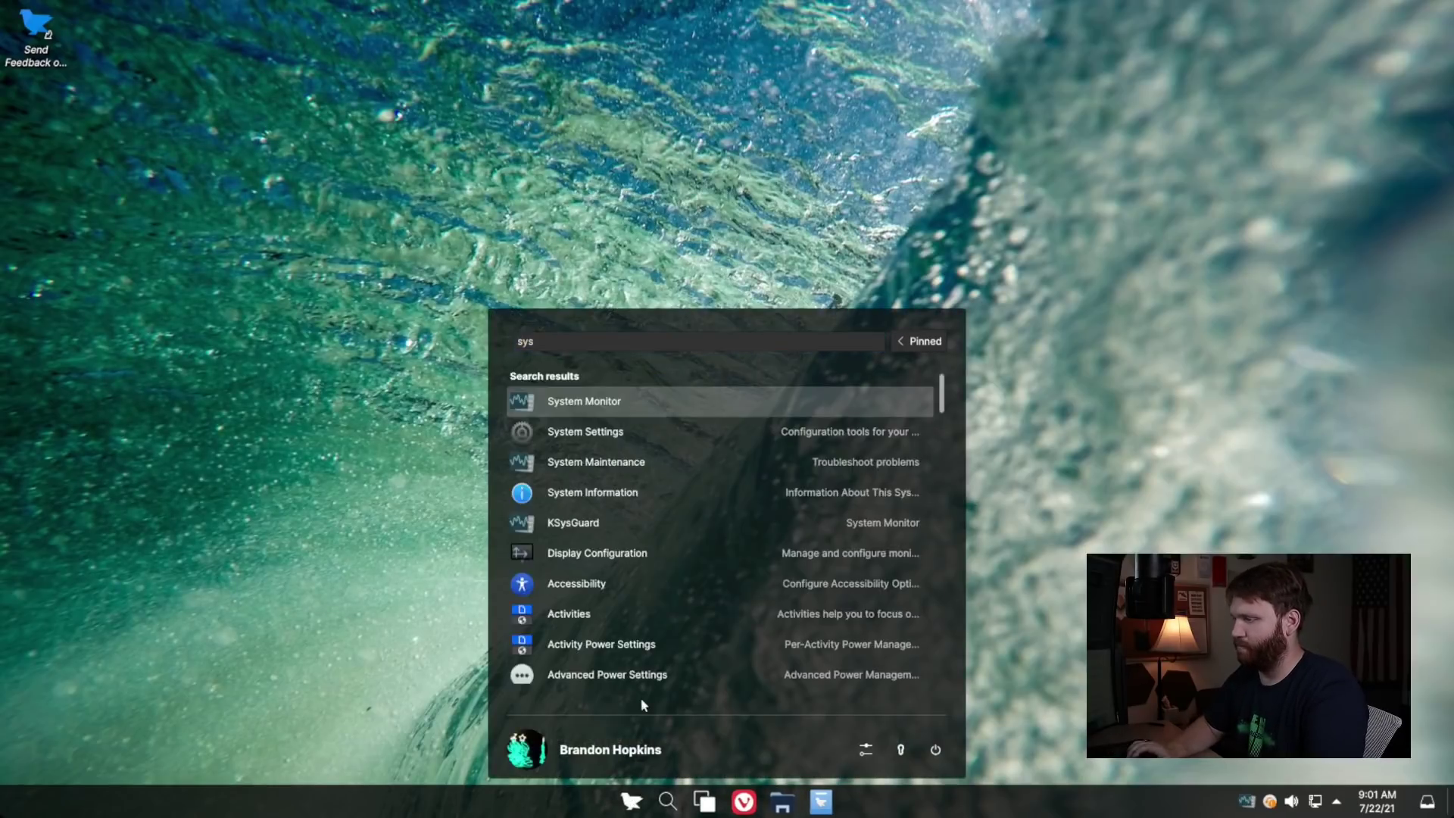
pyautogui.press('Return')
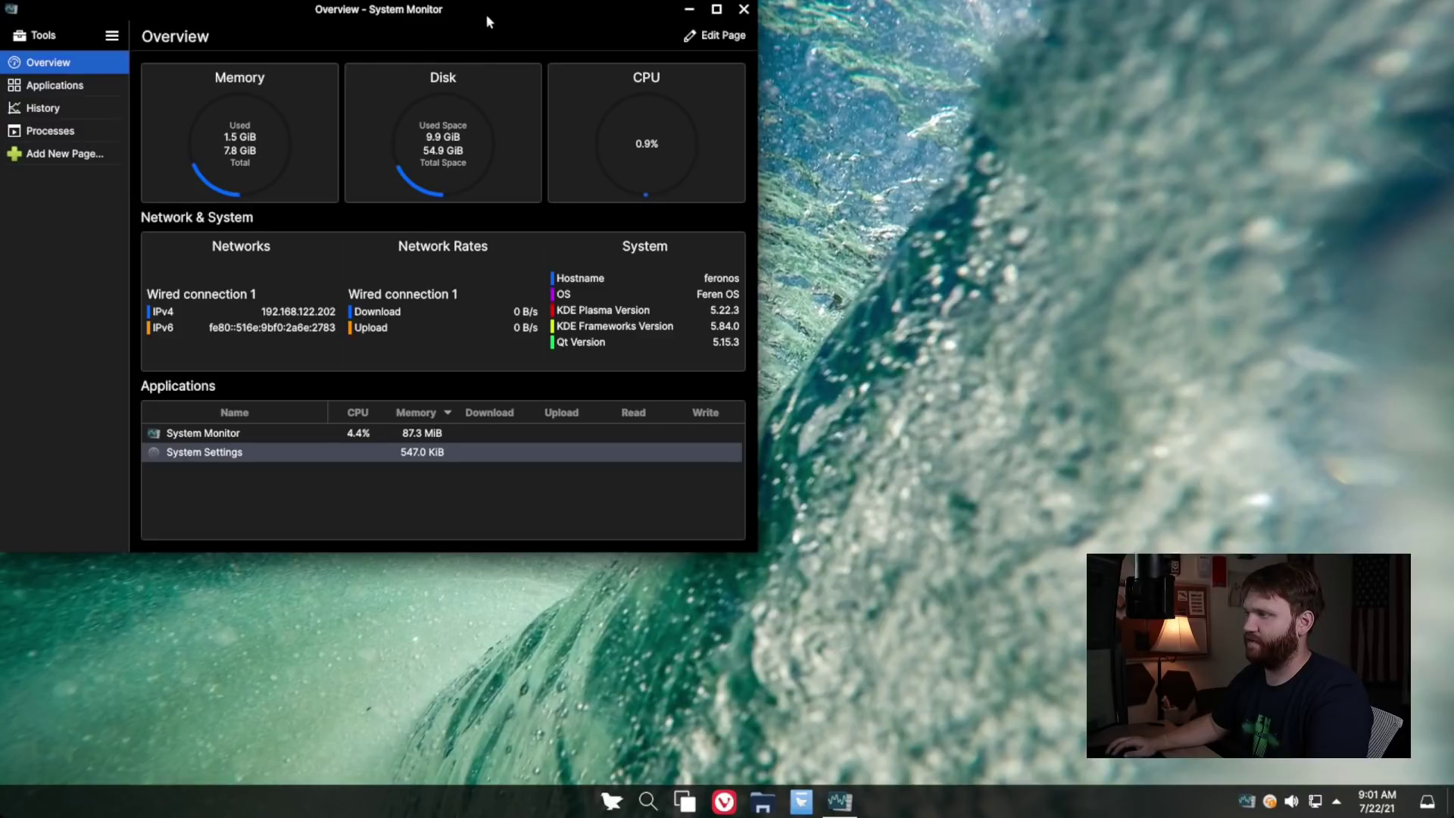
pyautogui.moveTo(489, 26); pyautogui.dragTo(603, 129)
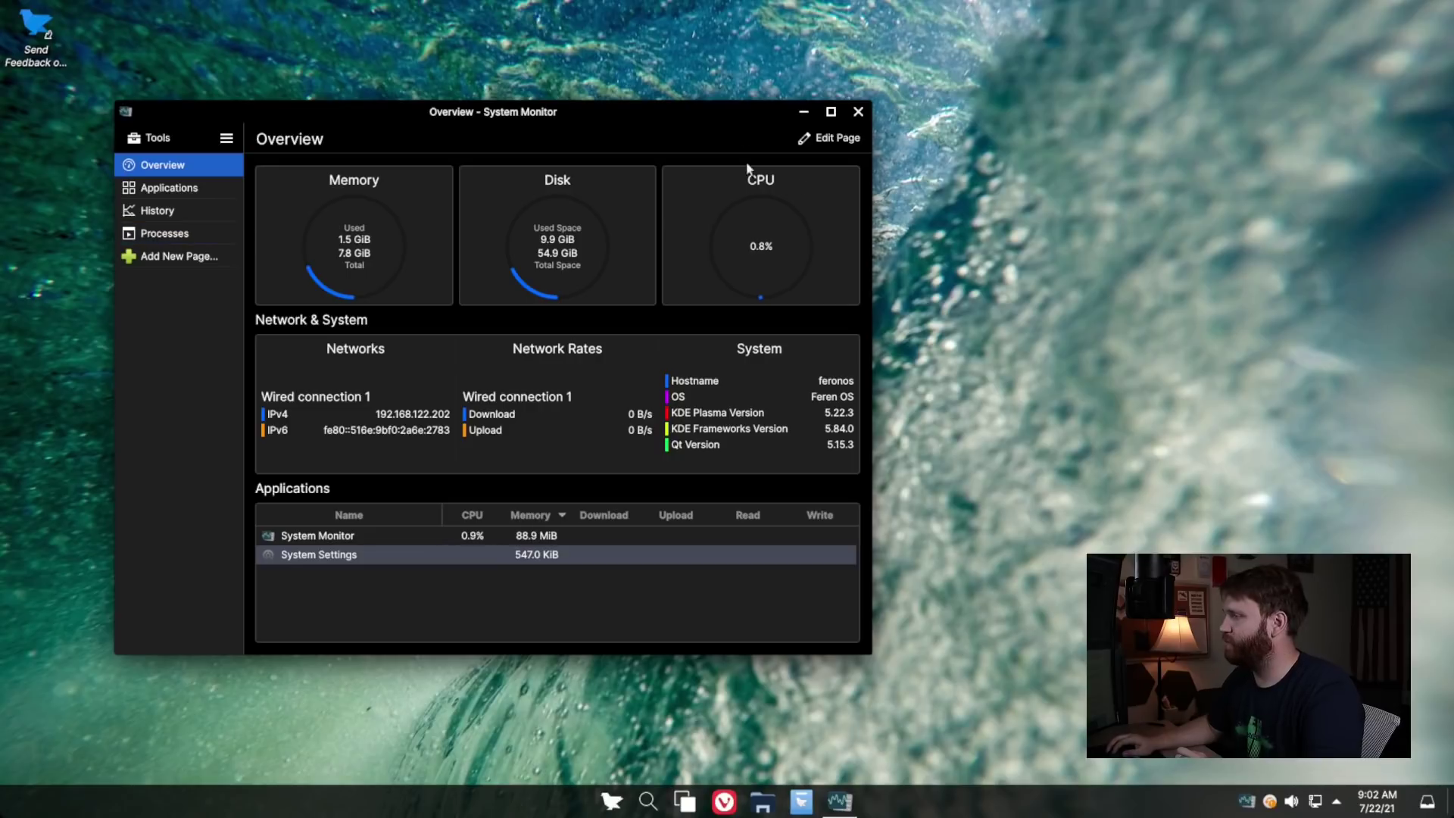
pyautogui.click(858, 111)
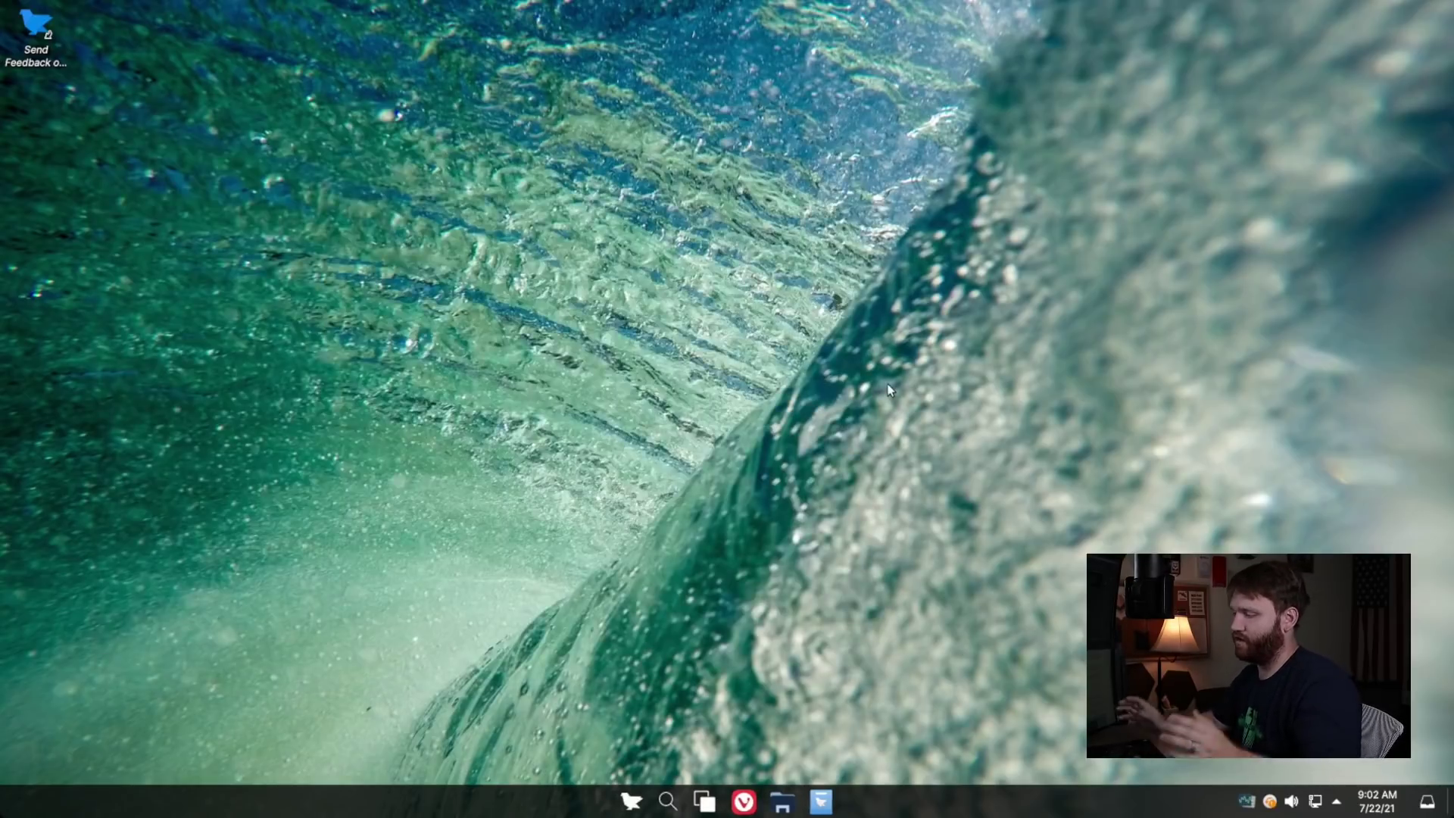